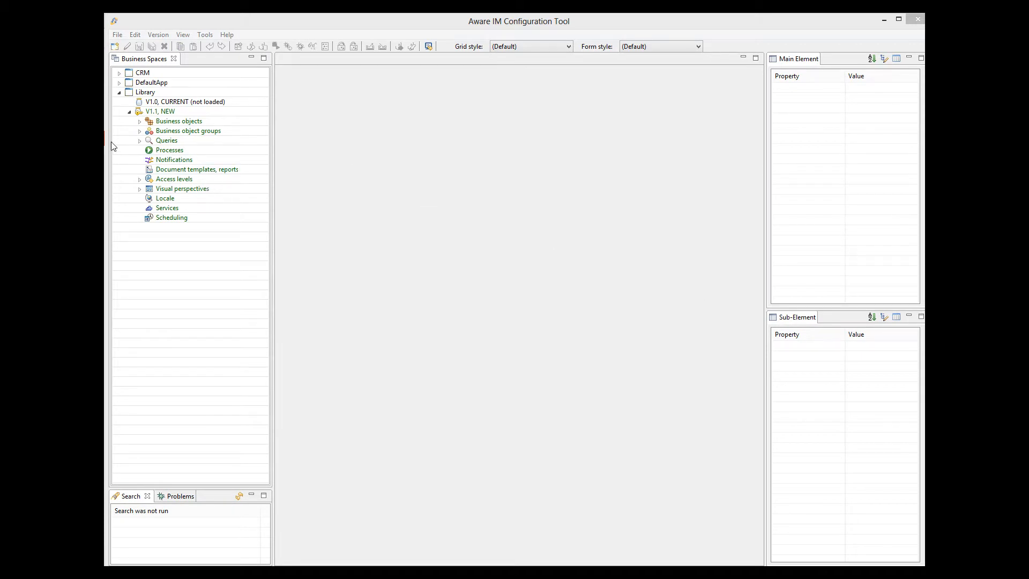
Create a new Library query on Item, sort results by Title, and open its 'Display as' settings
{"action": "right_click", "coordinate": [161, 142]}
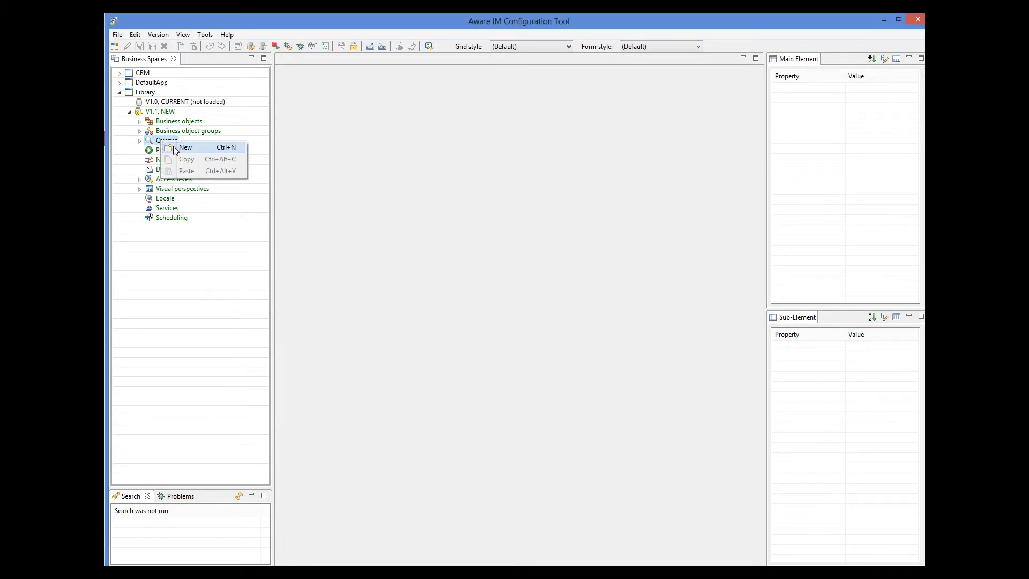
{"action": "left_click", "coordinate": [182, 146]}
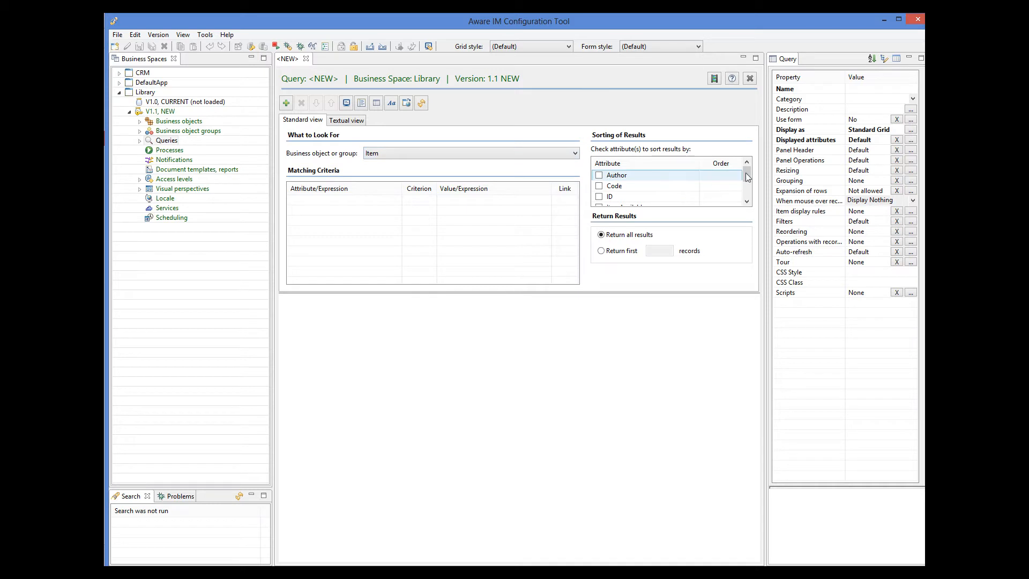
{"action": "left_click_drag", "start_coordinate": [748, 172], "coordinate": [744, 188]}
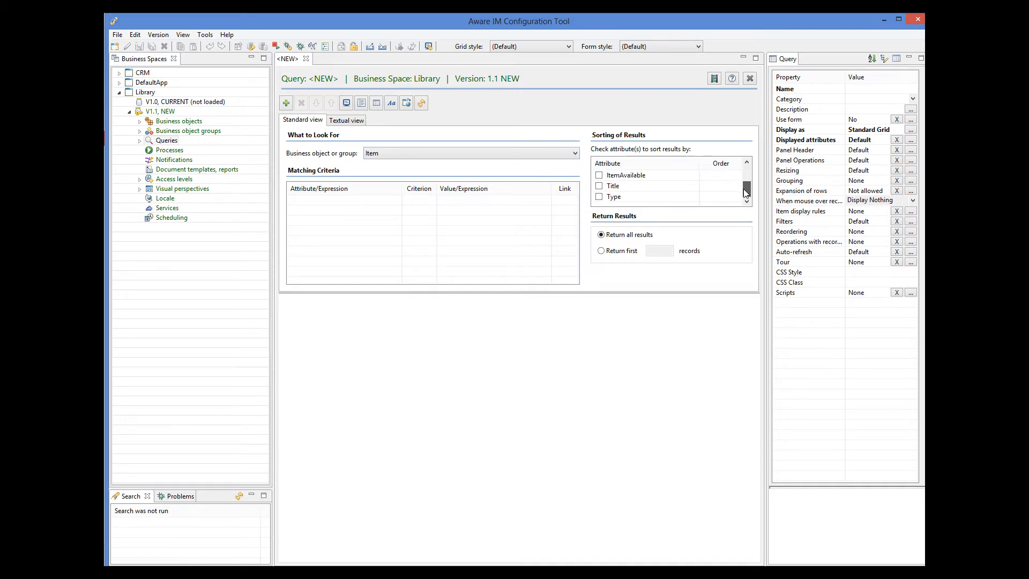
{"action": "left_click", "coordinate": [599, 186]}
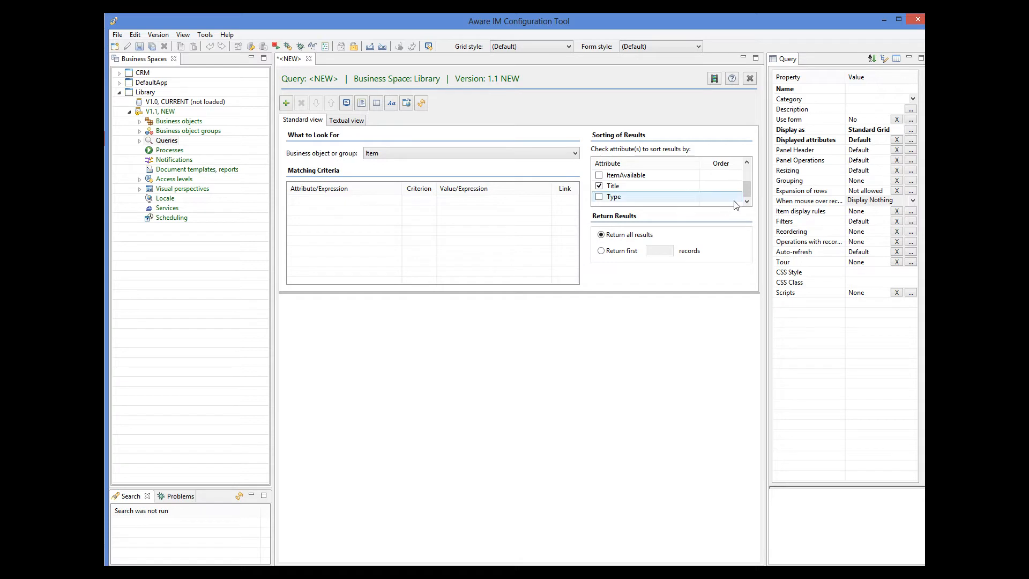
{"action": "left_click", "coordinate": [911, 130]}
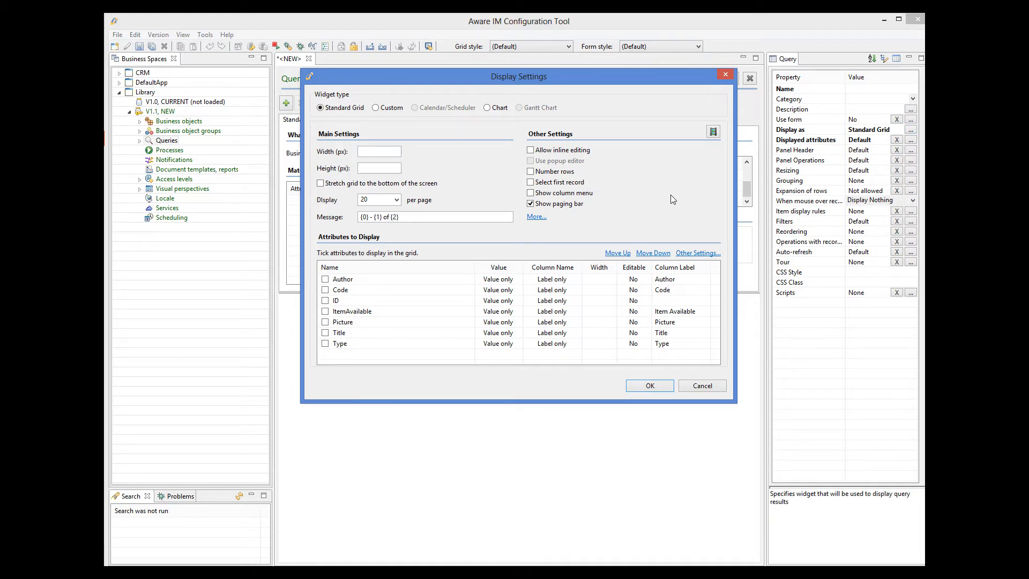
Add the Code column to the grid and move it above Author
{"action": "left_click", "coordinate": [326, 290]}
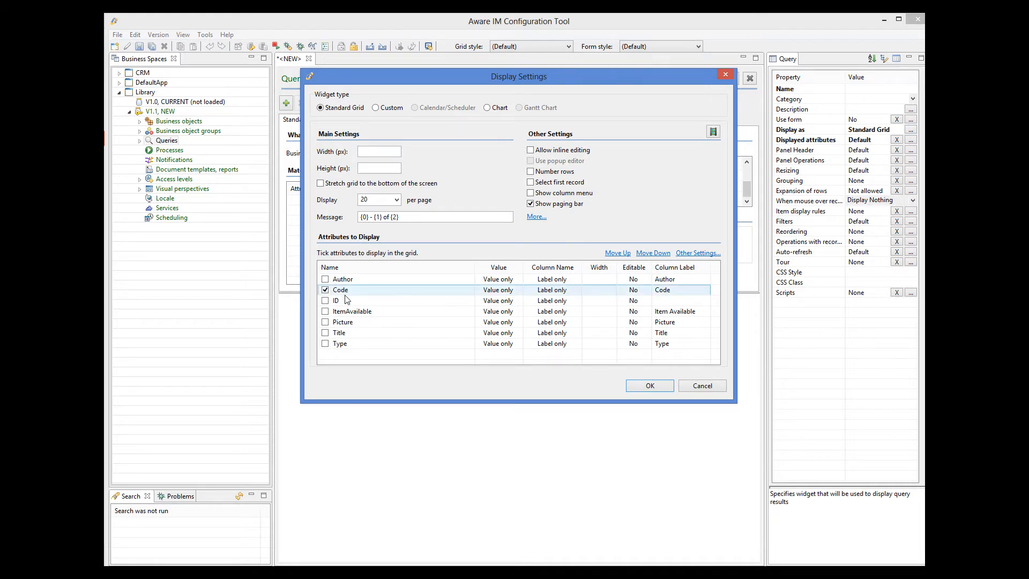
{"action": "left_click", "coordinate": [615, 253]}
{"action": "left_click", "coordinate": [617, 249]}
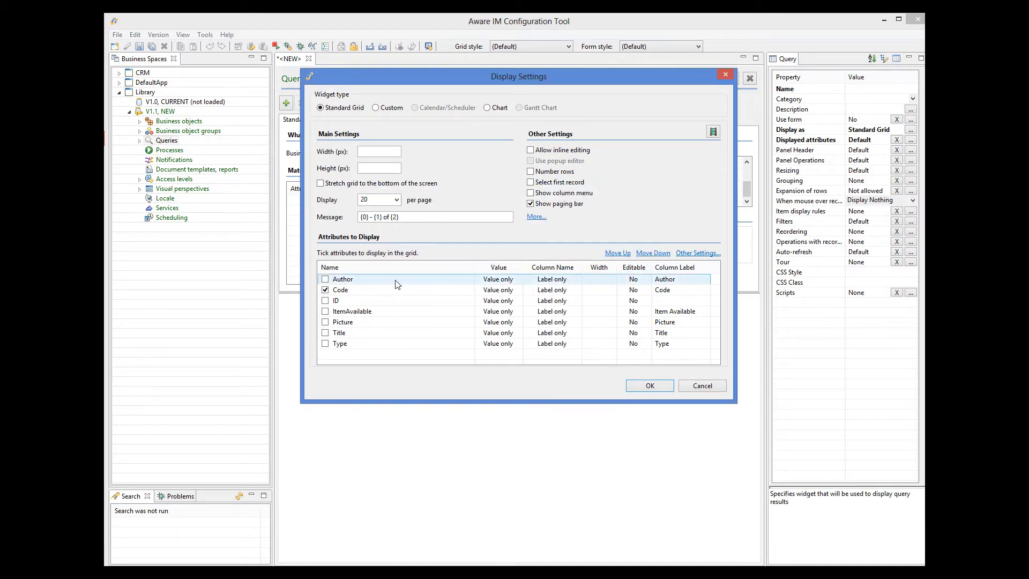
{"action": "left_click", "coordinate": [395, 289]}
{"action": "left_click", "coordinate": [617, 253]}
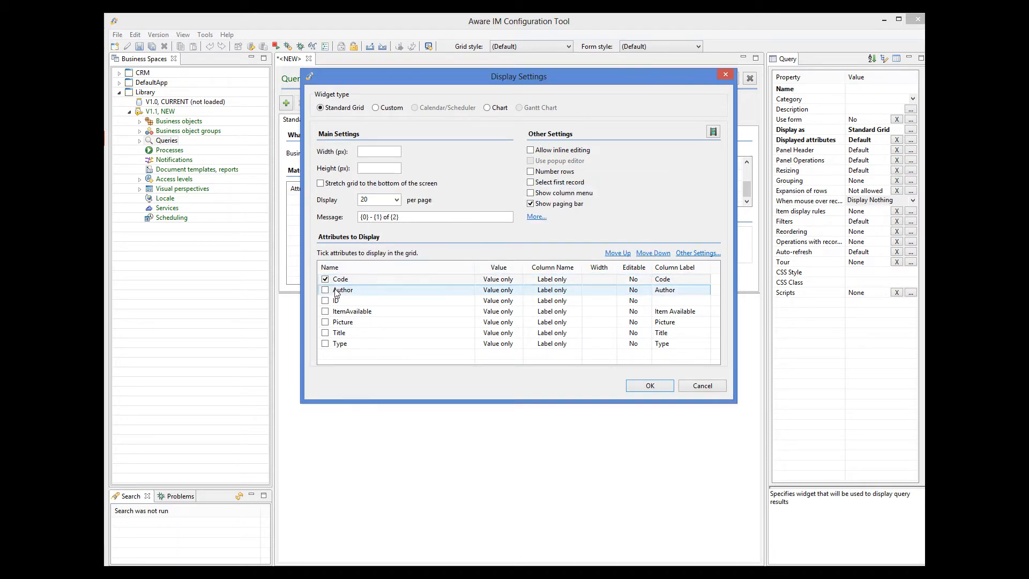
Add the Title column and move it up to sit right after Code
{"action": "left_click", "coordinate": [326, 332]}
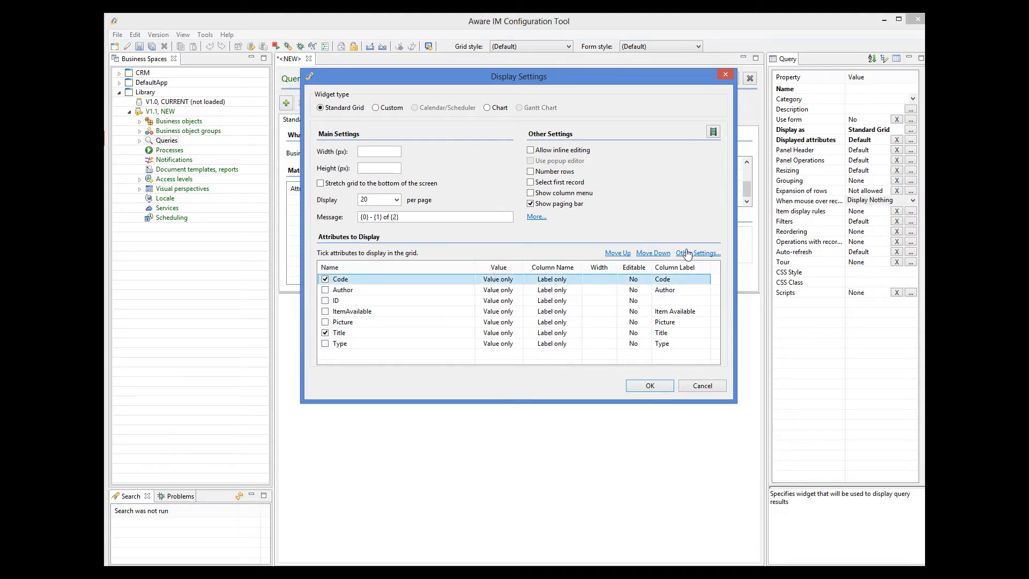
{"action": "left_click", "coordinate": [600, 279]}
{"action": "left_click", "coordinate": [402, 332]}
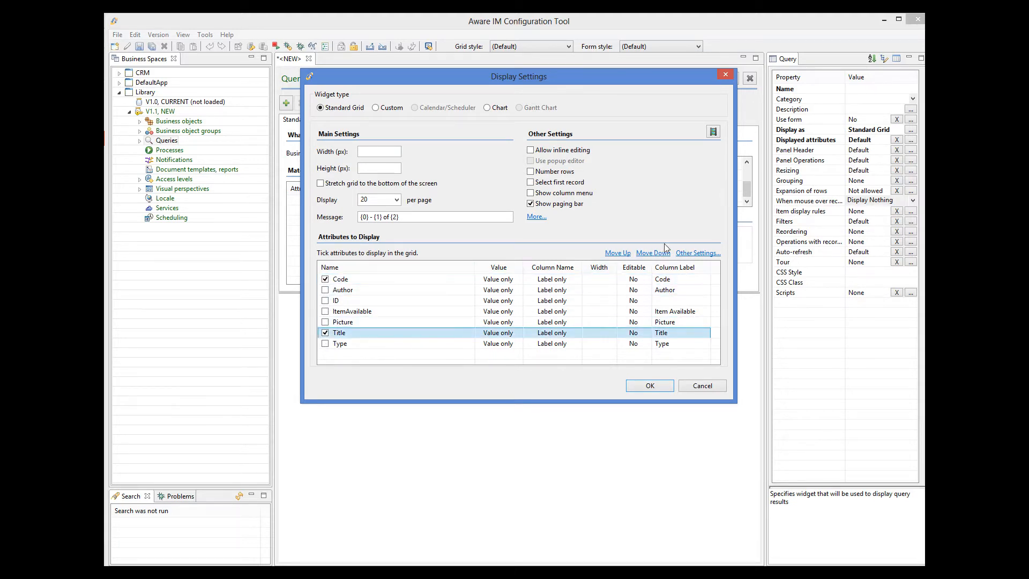
{"action": "left_click", "coordinate": [619, 253]}
{"action": "left_click", "coordinate": [619, 254]}
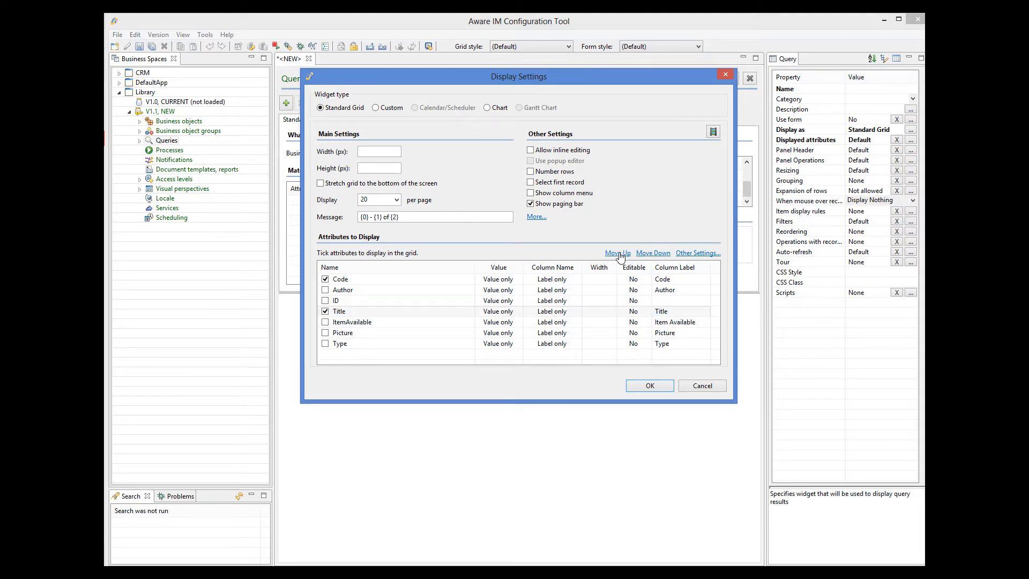
{"action": "left_click", "coordinate": [619, 254]}
{"action": "left_click", "coordinate": [619, 254]}
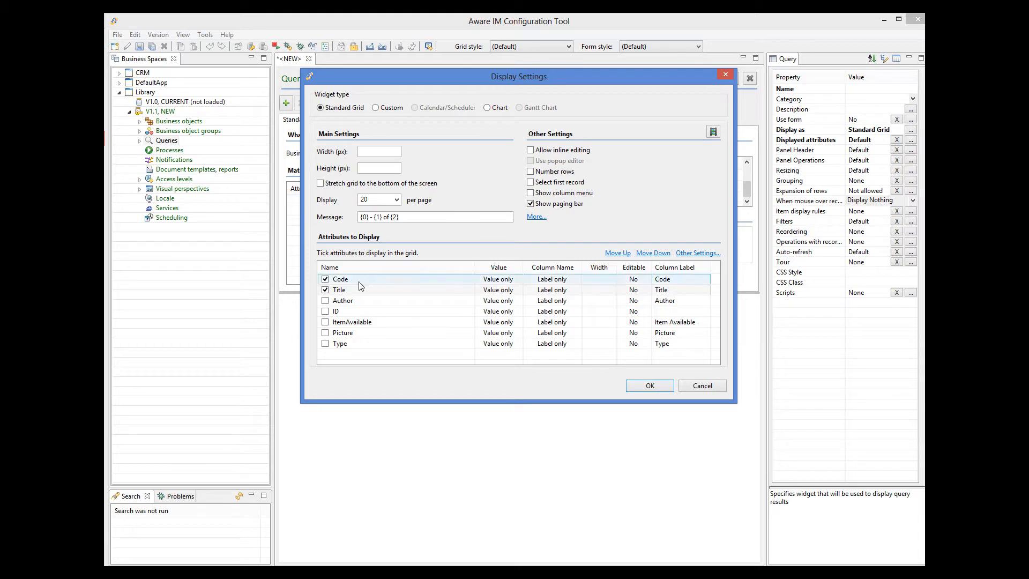
Show the Author column, relabel ItemAvailable as IAvailable, and apply the display settings
{"action": "left_click", "coordinate": [326, 301]}
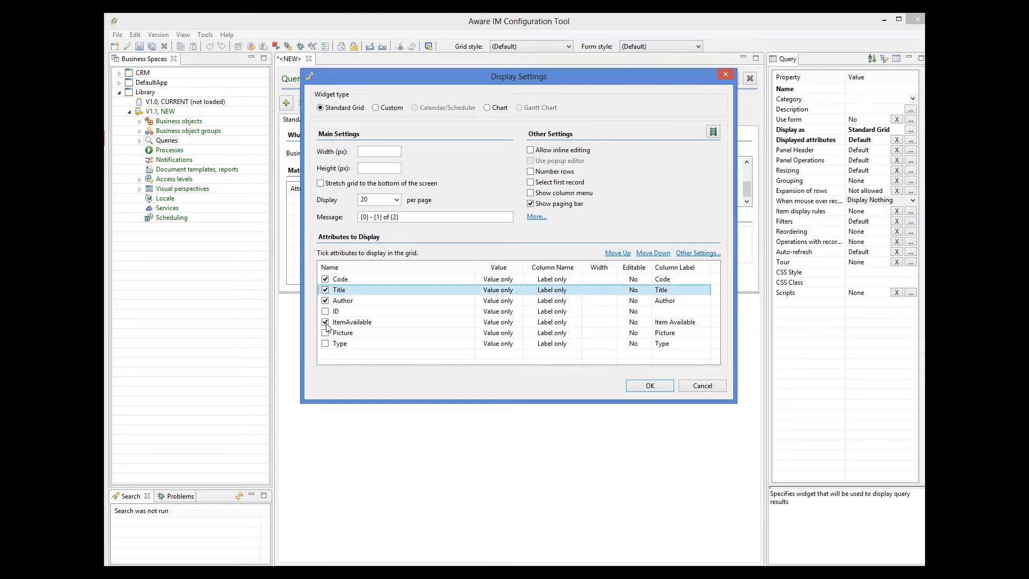
{"action": "left_click", "coordinate": [673, 322]}
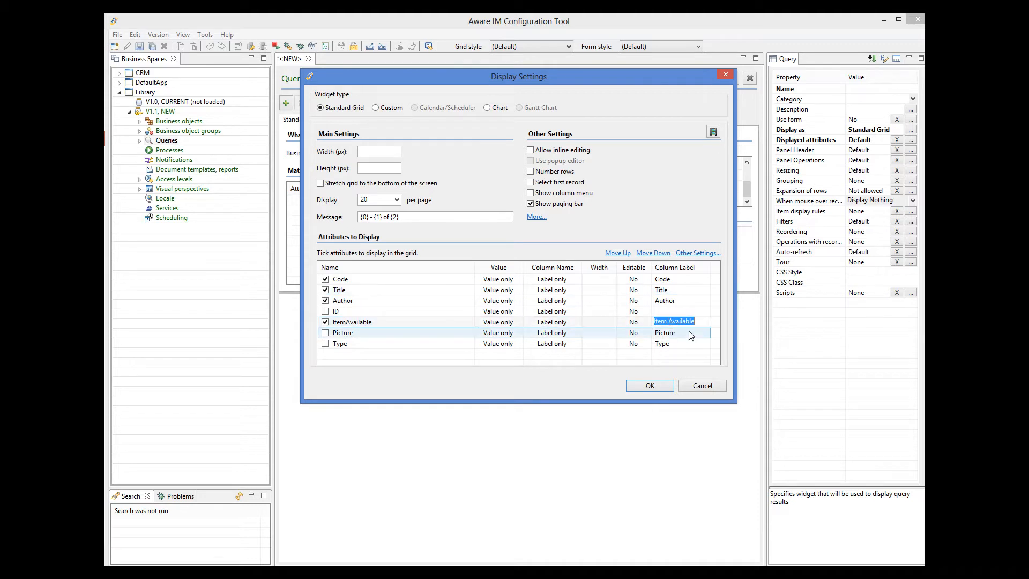
{"action": "left_click", "coordinate": [674, 357]}
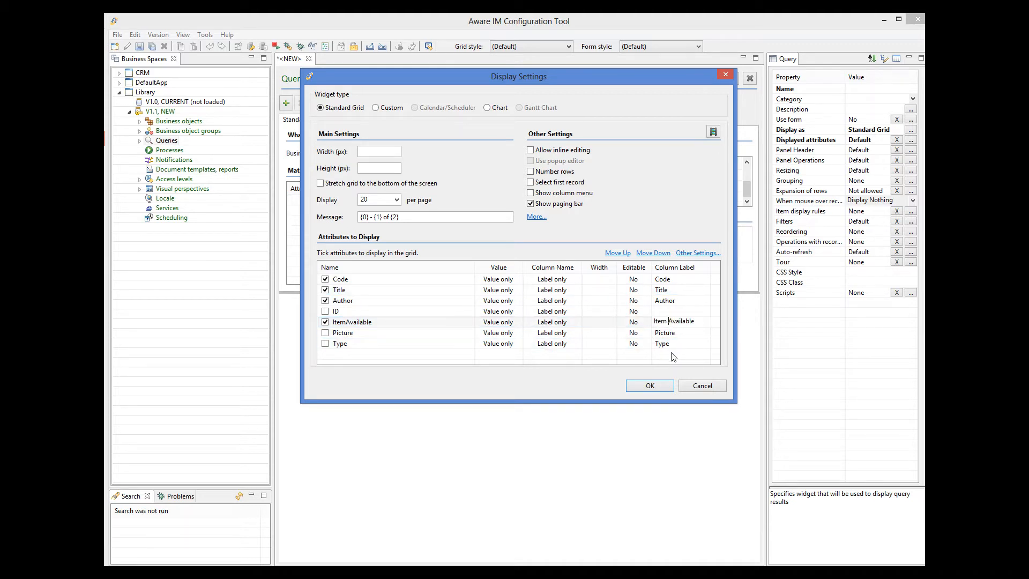
{"action": "key", "text": "BackSpace"}
{"action": "key", "text": "BackSpace"}
{"action": "key", "text": "BackSpace"}
{"action": "key", "text": "BackSpace"}
{"action": "key", "text": "Return"}
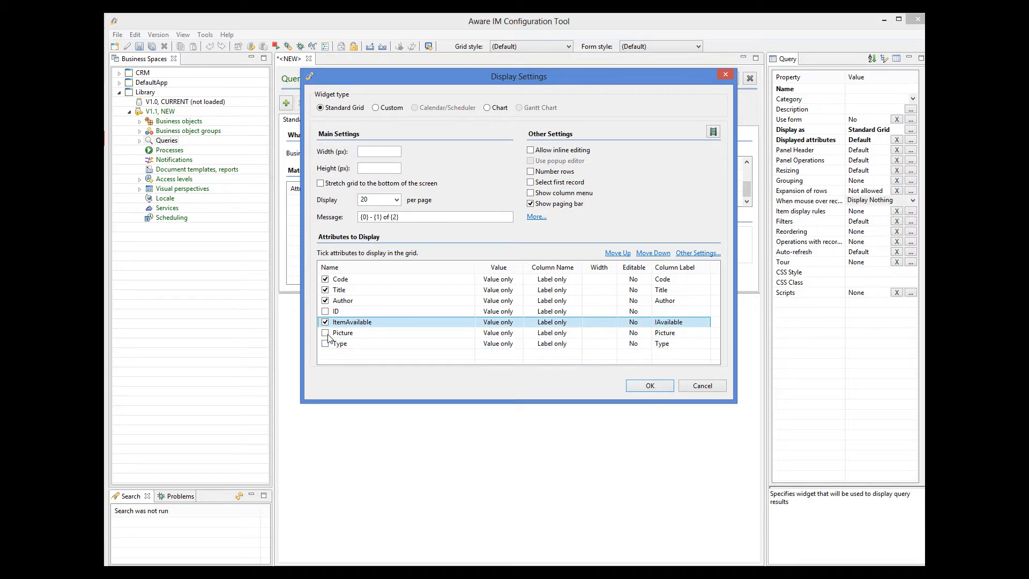
{"action": "left_click", "coordinate": [650, 386]}
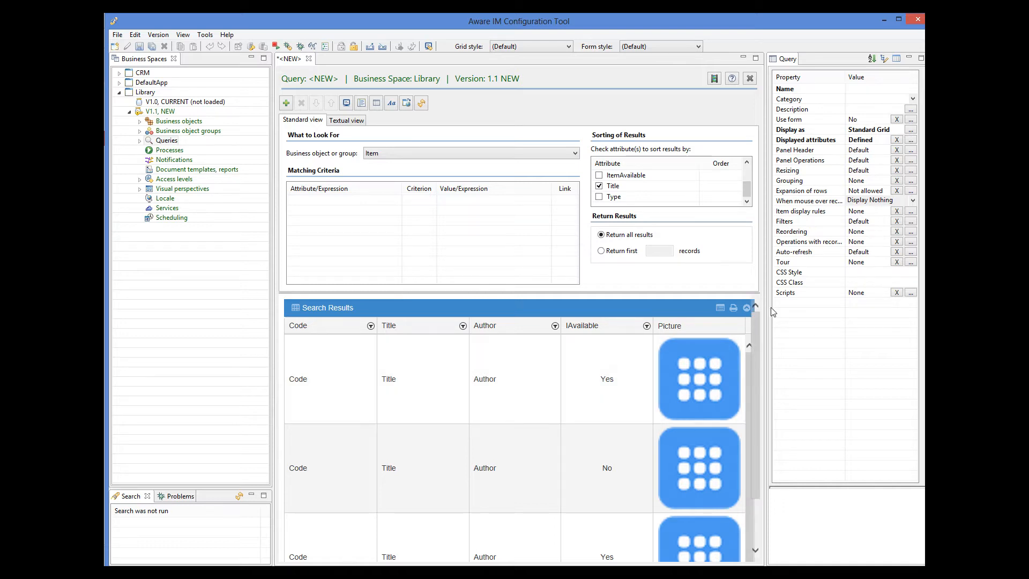
Add an 'Edit' record operation of type Edit Object with output in a Modeless Window
{"action": "left_click", "coordinate": [912, 243]}
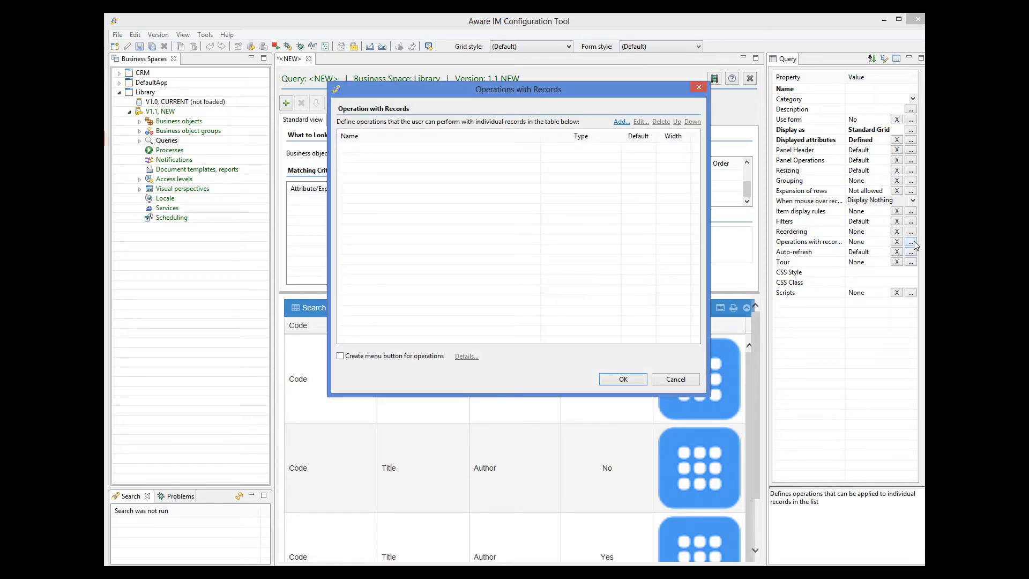
{"action": "left_click", "coordinate": [620, 122]}
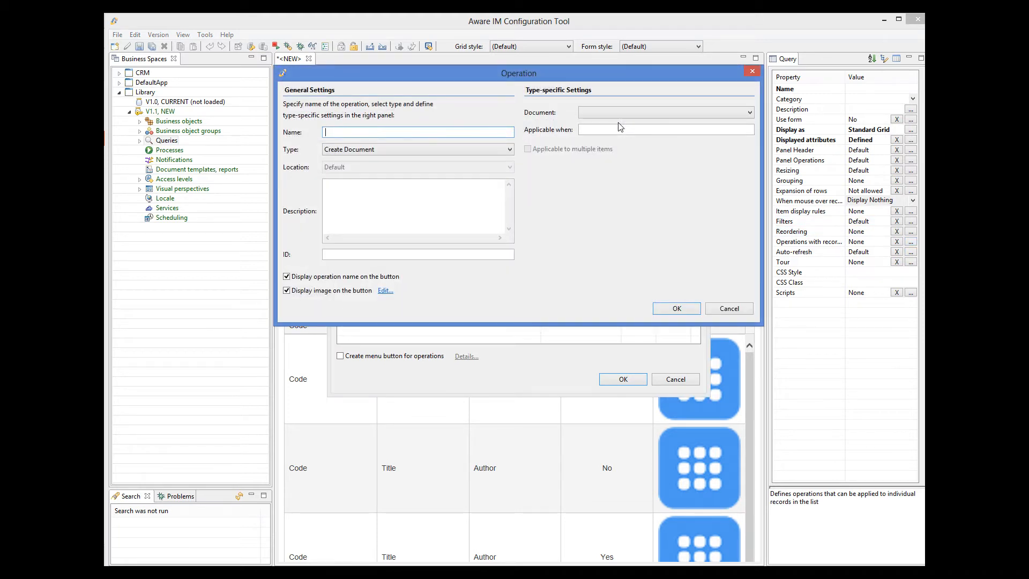
{"action": "type", "text": "Edit"}
{"action": "left_click", "coordinate": [347, 150]}
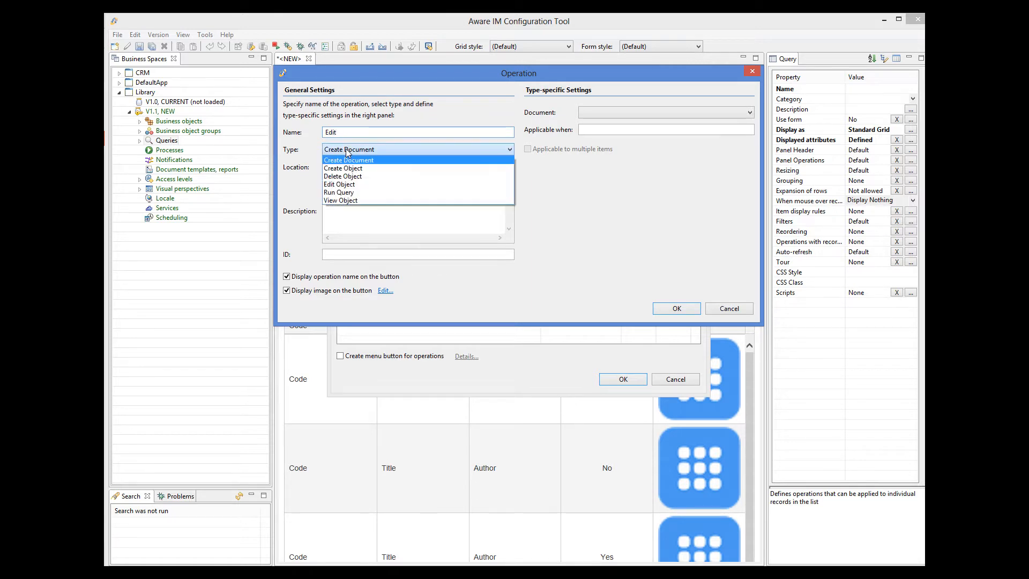
{"action": "left_click", "coordinate": [346, 185]}
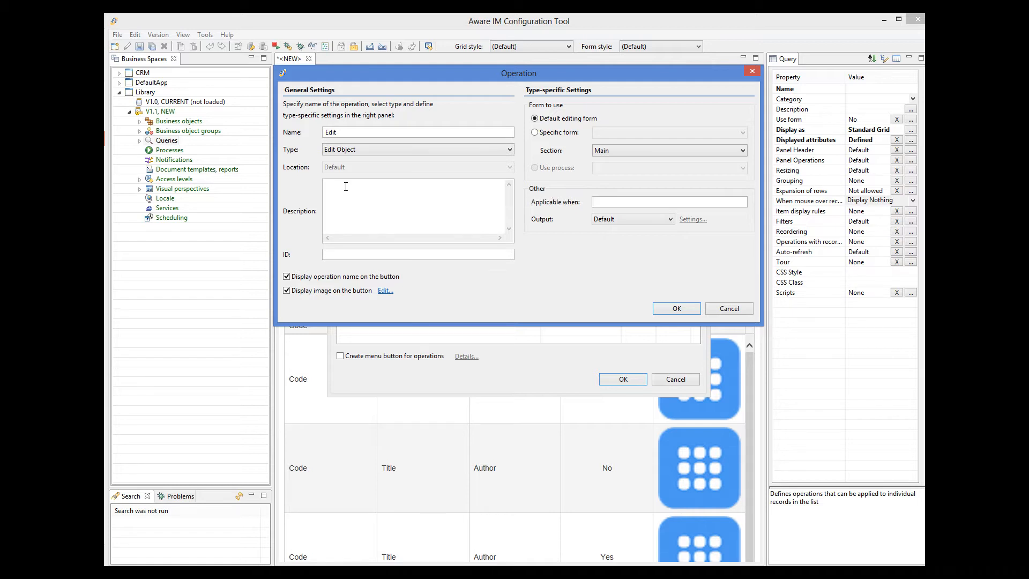
{"action": "left_click", "coordinate": [603, 220]}
{"action": "left_click", "coordinate": [604, 254]}
{"action": "left_click", "coordinate": [669, 309]}
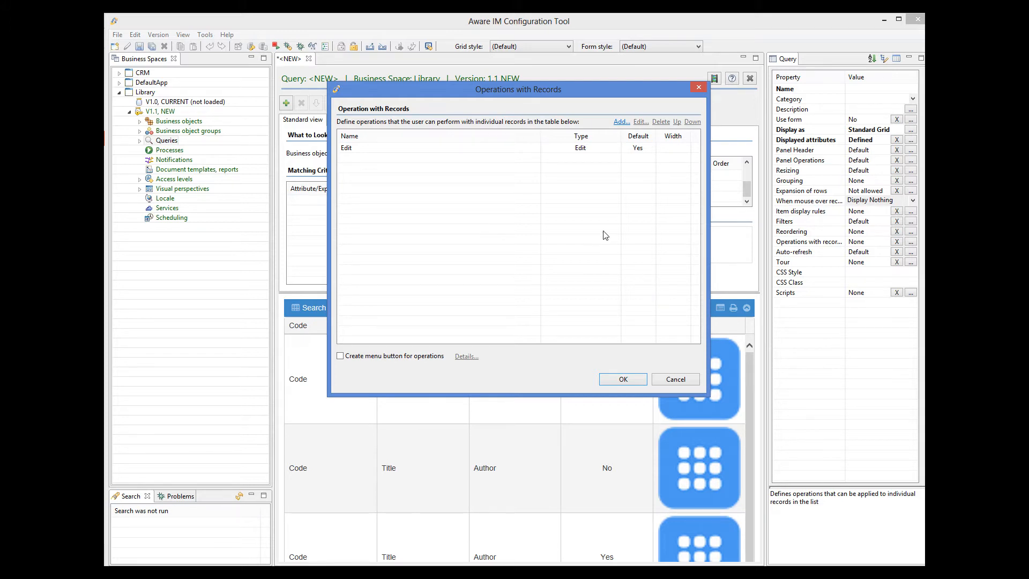
Add a 'Delete' record operation of type Delete Object and apply the operations
{"action": "left_click", "coordinate": [620, 121]}
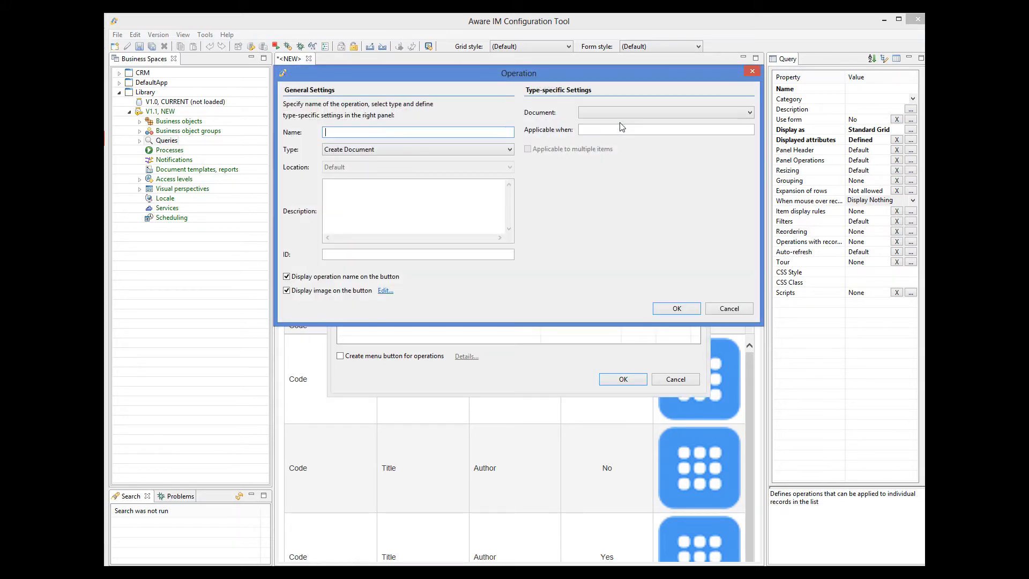
{"action": "type", "text": "Delete"}
{"action": "left_click", "coordinate": [378, 149]}
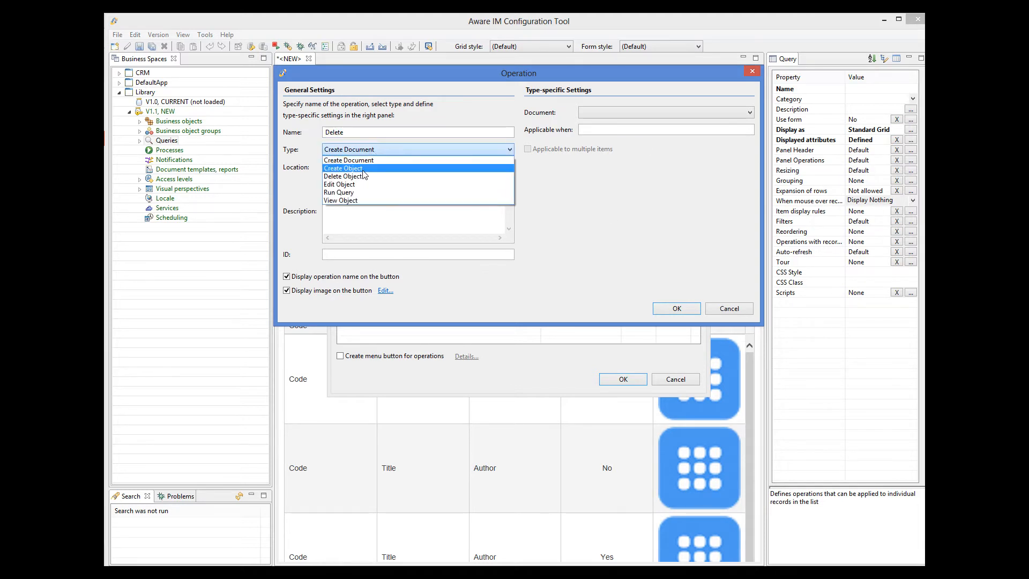
{"action": "left_click", "coordinate": [371, 163]}
{"action": "left_click", "coordinate": [677, 307]}
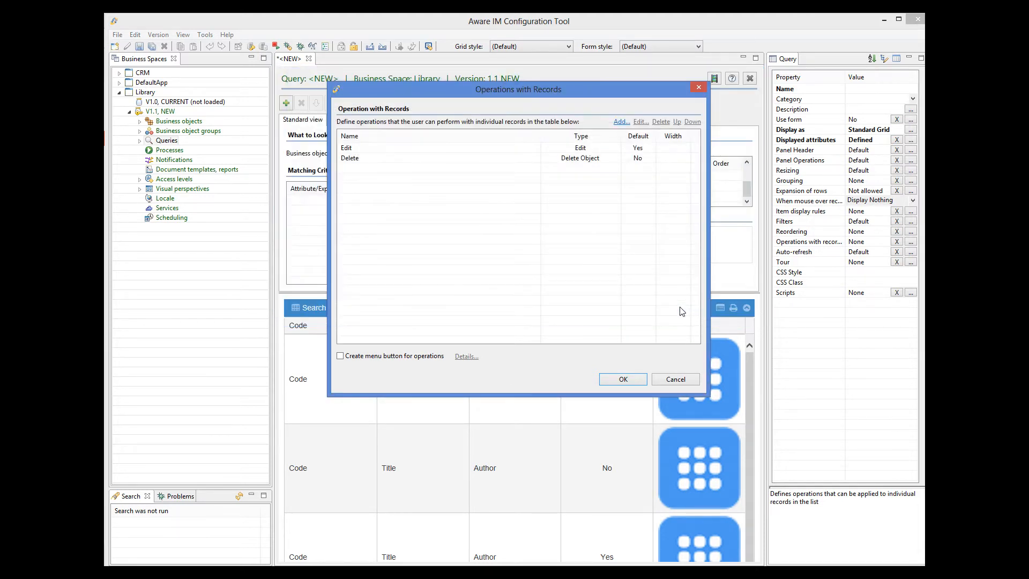
{"action": "left_click", "coordinate": [624, 379]}
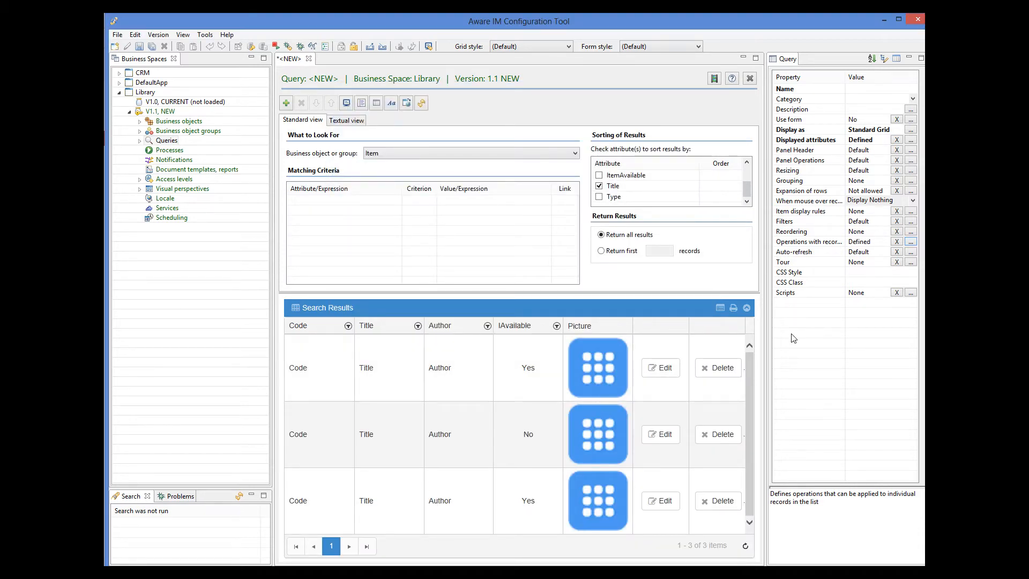
Show the Code, Title and Author filters as a separate row at the top of the grid
{"action": "left_click", "coordinate": [911, 222]}
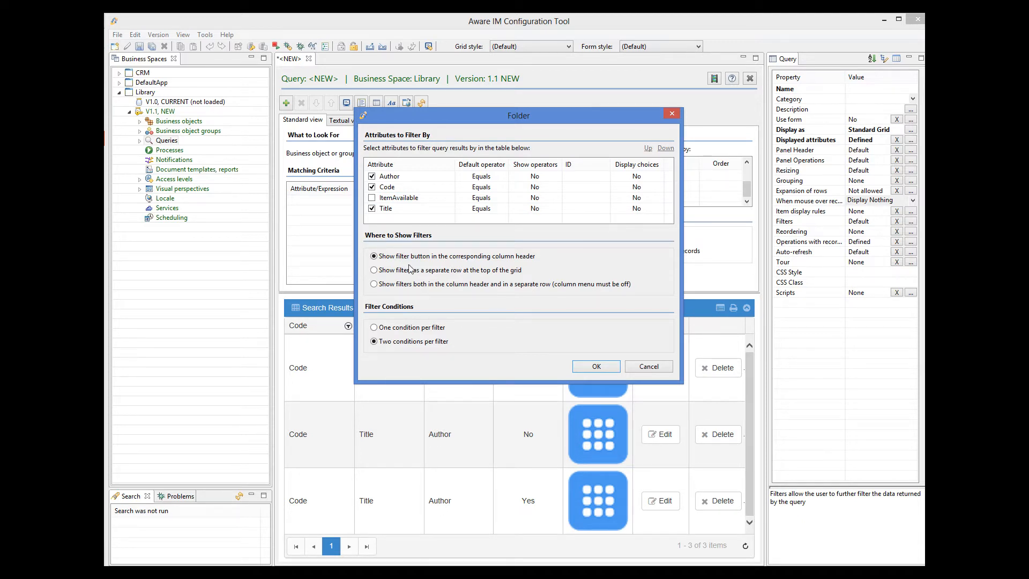
{"action": "left_click", "coordinate": [374, 271]}
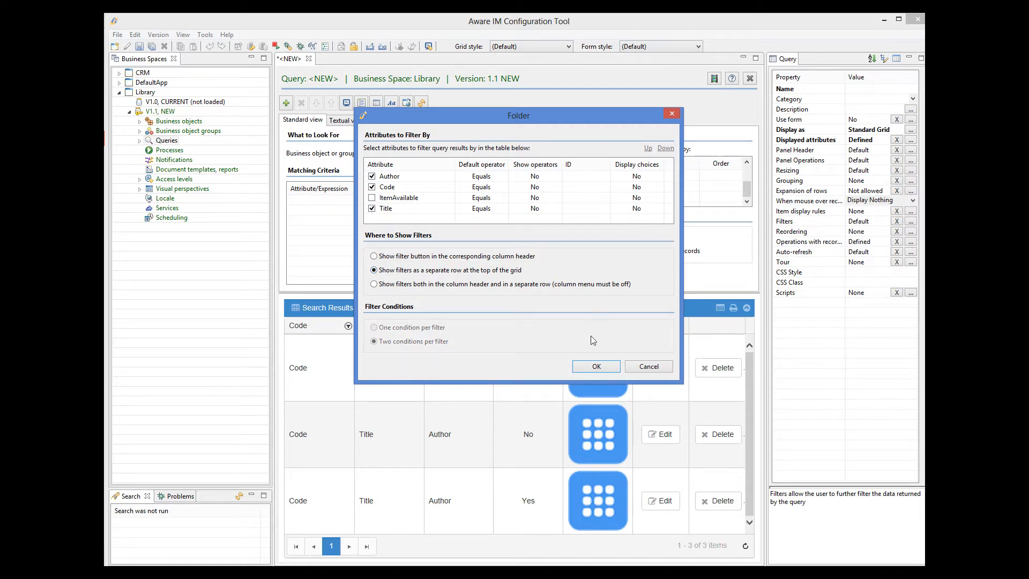
{"action": "left_click", "coordinate": [598, 367]}
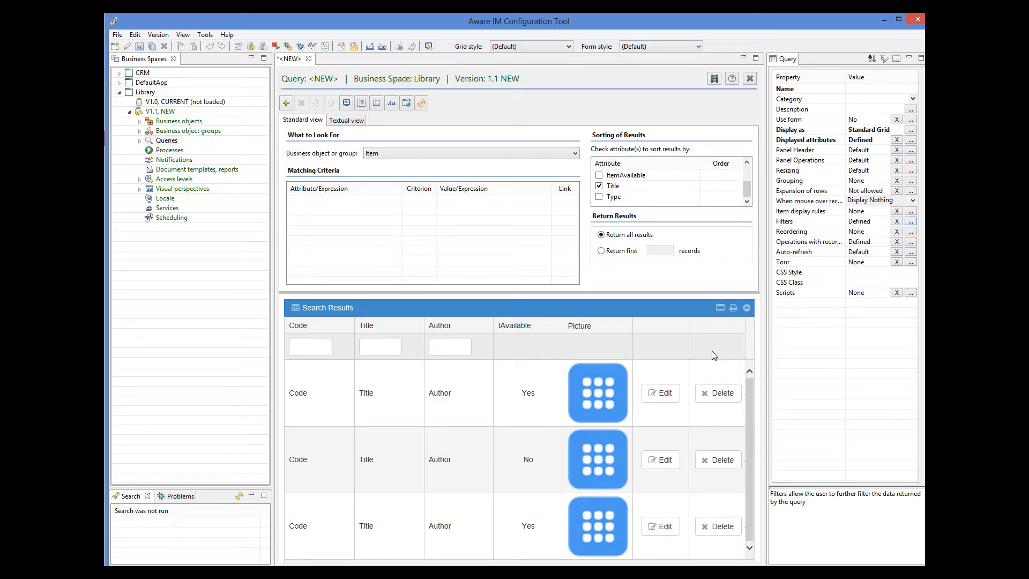
{"action": "left_click", "coordinate": [911, 160]}
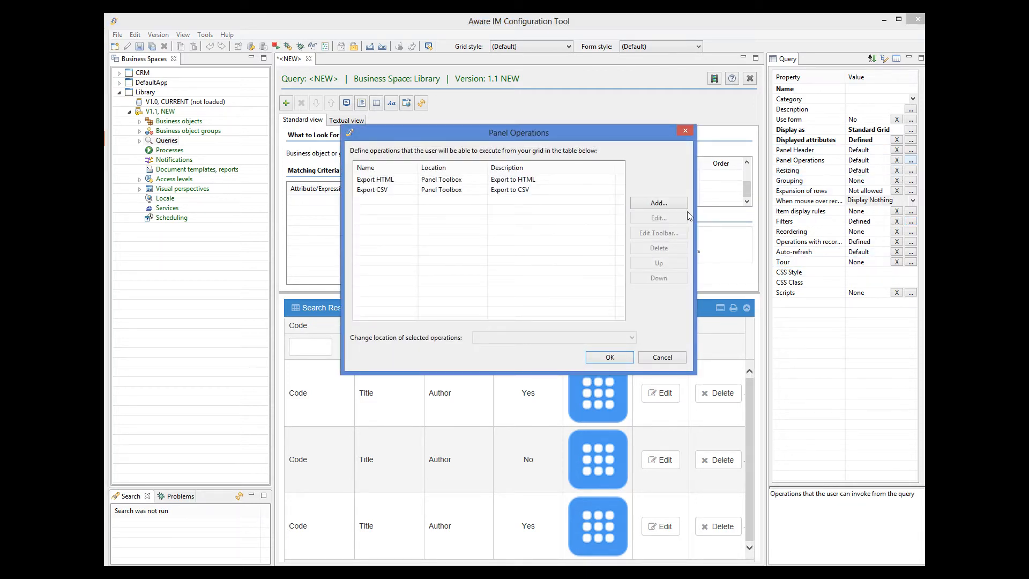
Add a 'New' panel operation of type Create Object for Item, output in a Popup Window
{"action": "left_click", "coordinate": [661, 203]}
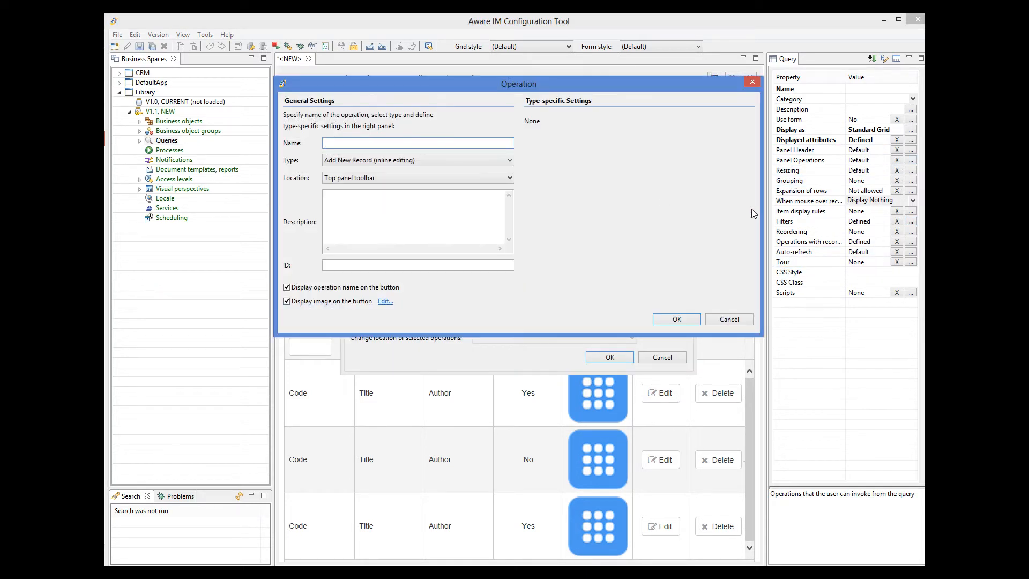
{"action": "type", "text": "New"}
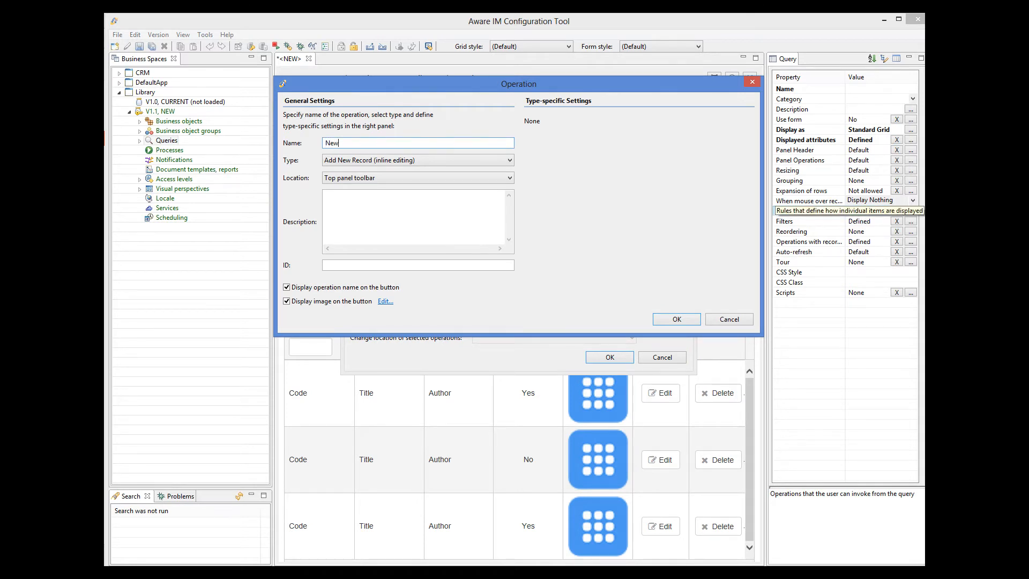
{"action": "left_click", "coordinate": [412, 161]}
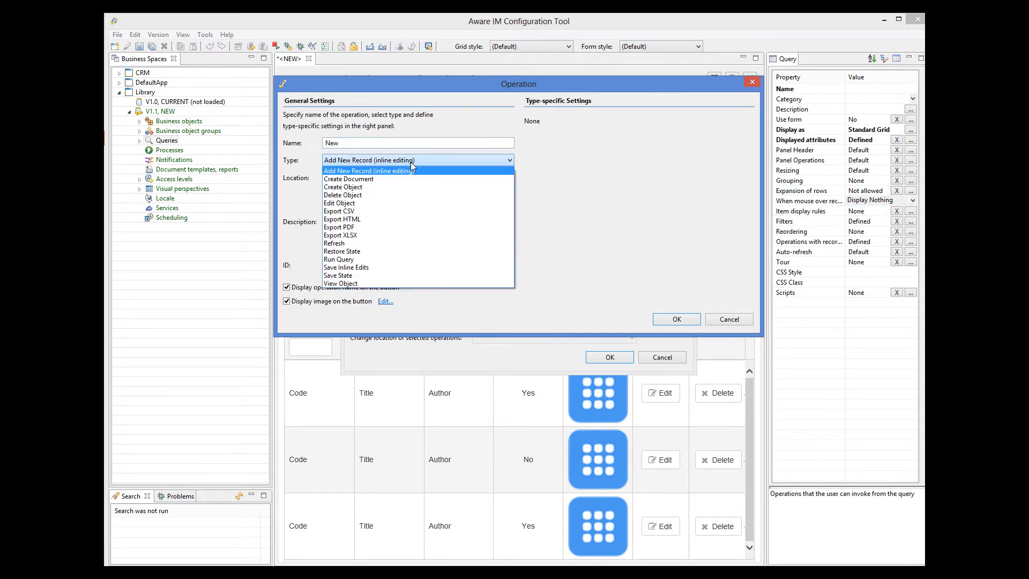
{"action": "left_click", "coordinate": [366, 193]}
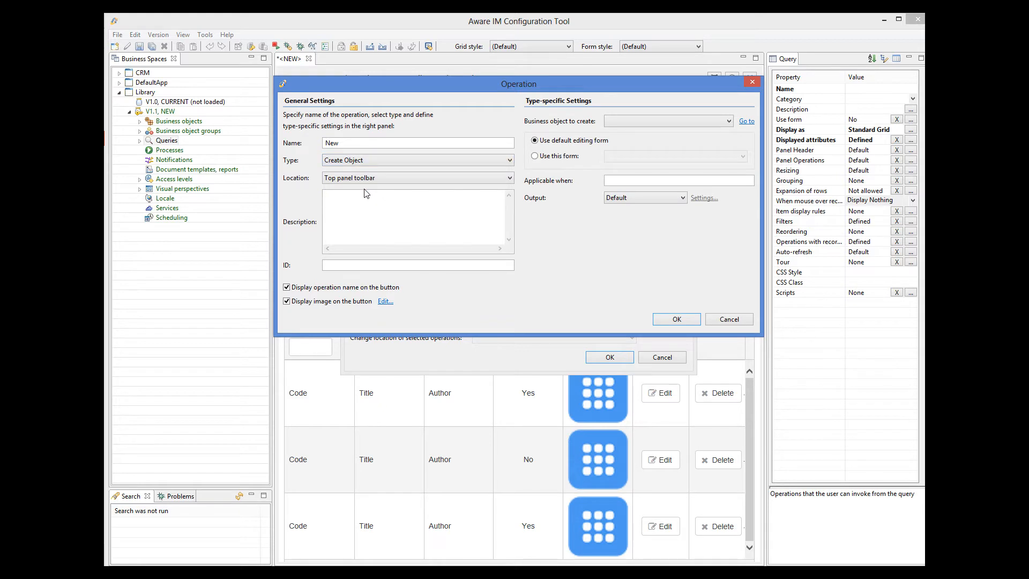
{"action": "left_click", "coordinate": [684, 121]}
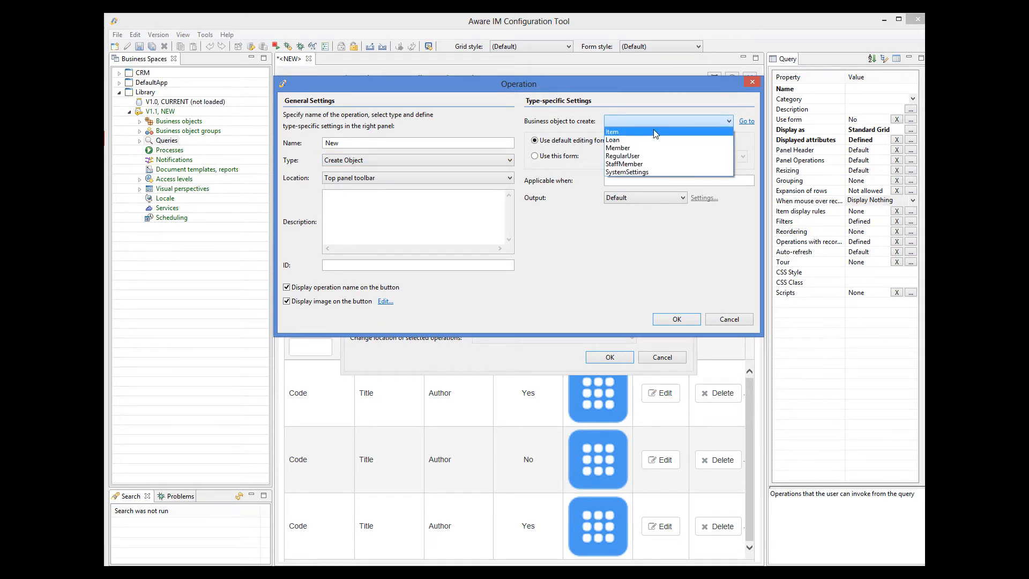
{"action": "left_click", "coordinate": [655, 133]}
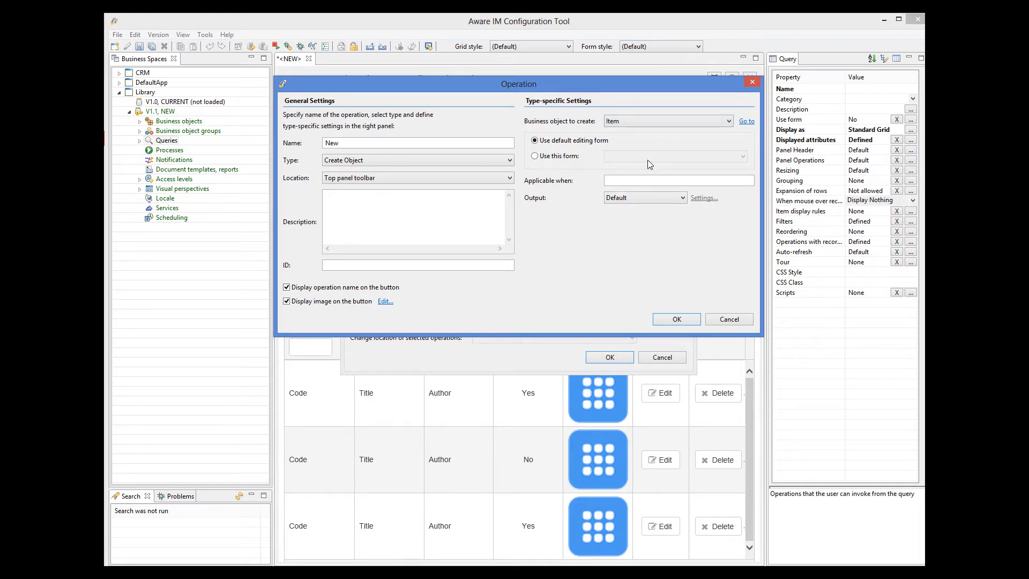
{"action": "left_click", "coordinate": [670, 197]}
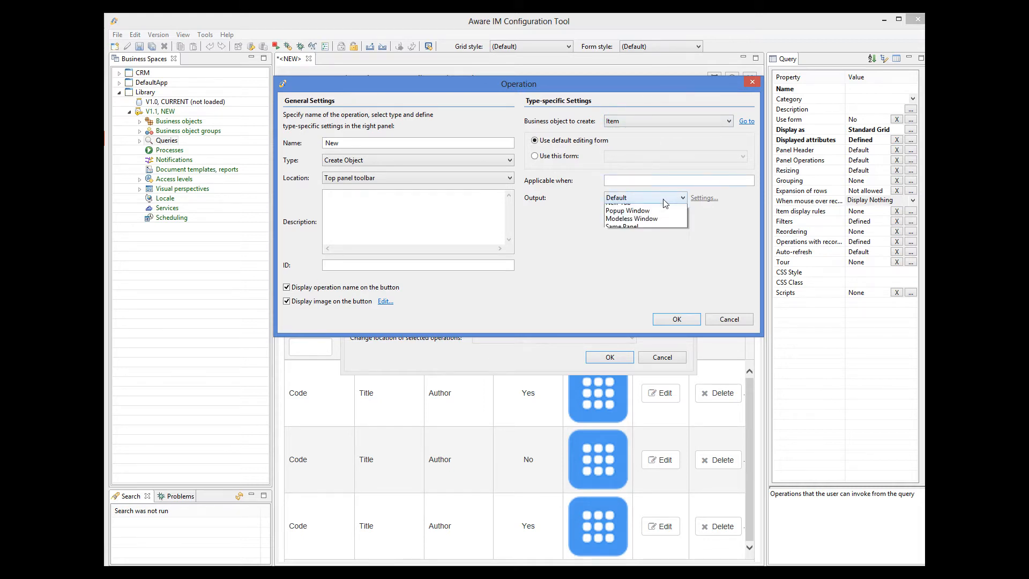
{"action": "left_click", "coordinate": [648, 224]}
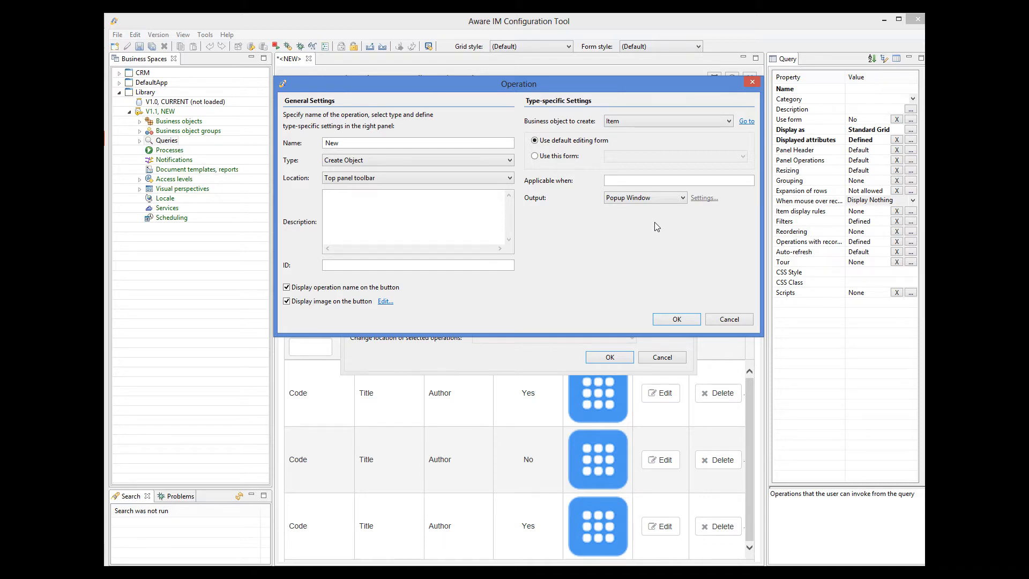
Give the New operation the CSS class icon 'fa fa-plus' and apply the panel operations
{"action": "left_click", "coordinate": [386, 301]}
{"action": "left_click", "coordinate": [399, 197]}
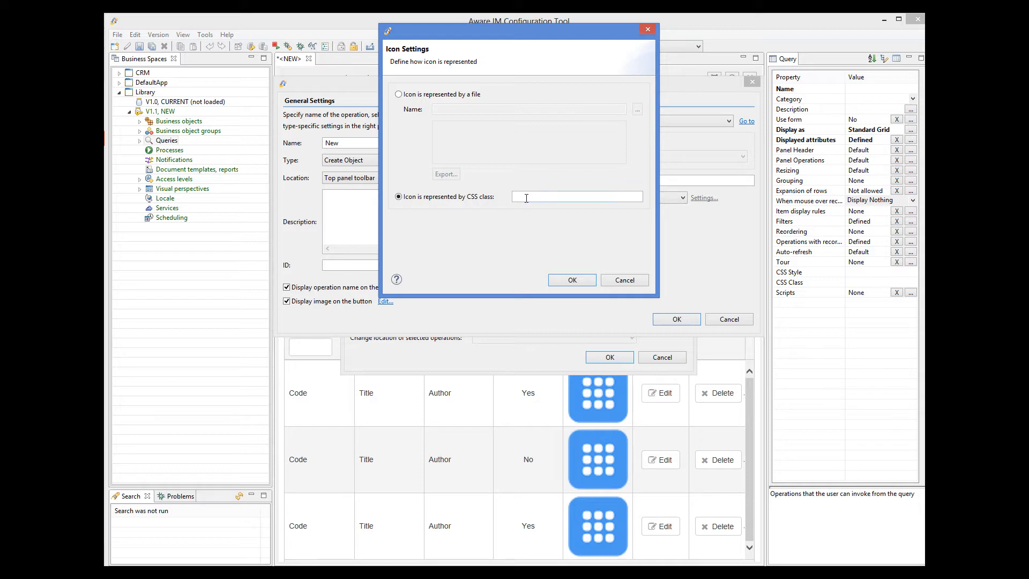
{"action": "type", "text": "fa fa-plus"}
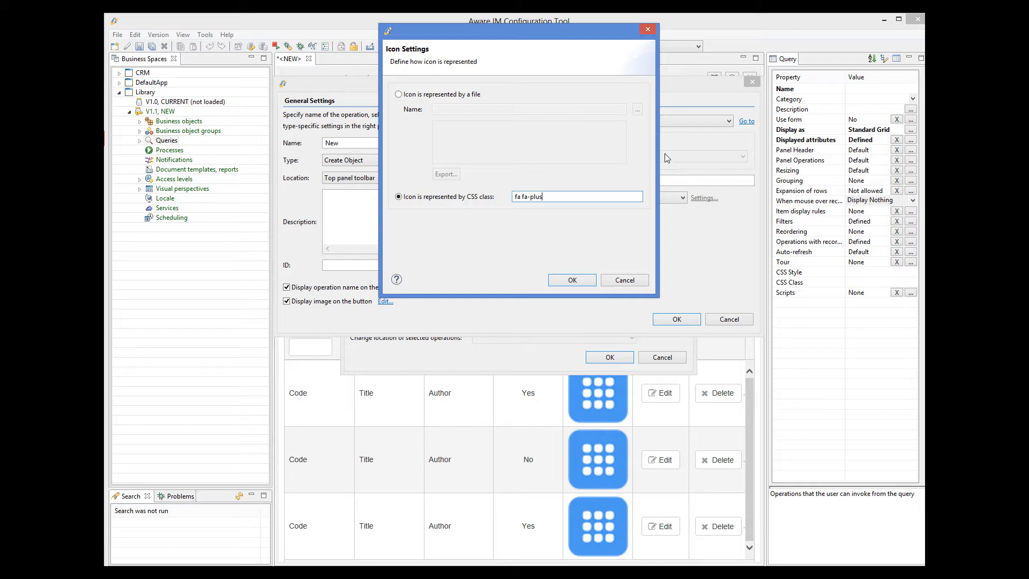
{"action": "left_click", "coordinate": [590, 281]}
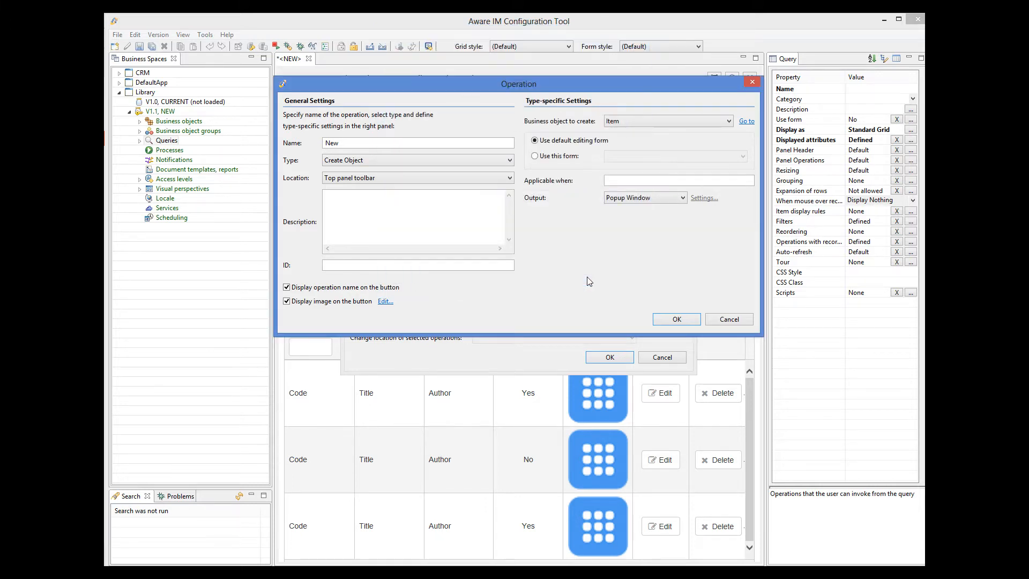
{"action": "left_click", "coordinate": [677, 320]}
{"action": "left_click", "coordinate": [625, 358]}
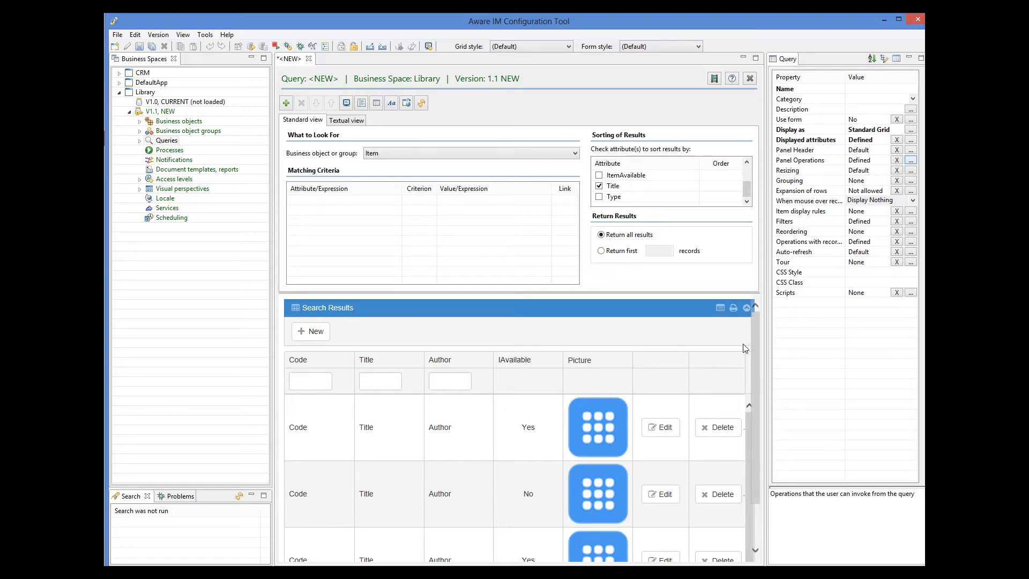
Set the query to auto-refresh by adding Item to the selected business objects
{"action": "left_click", "coordinate": [911, 252]}
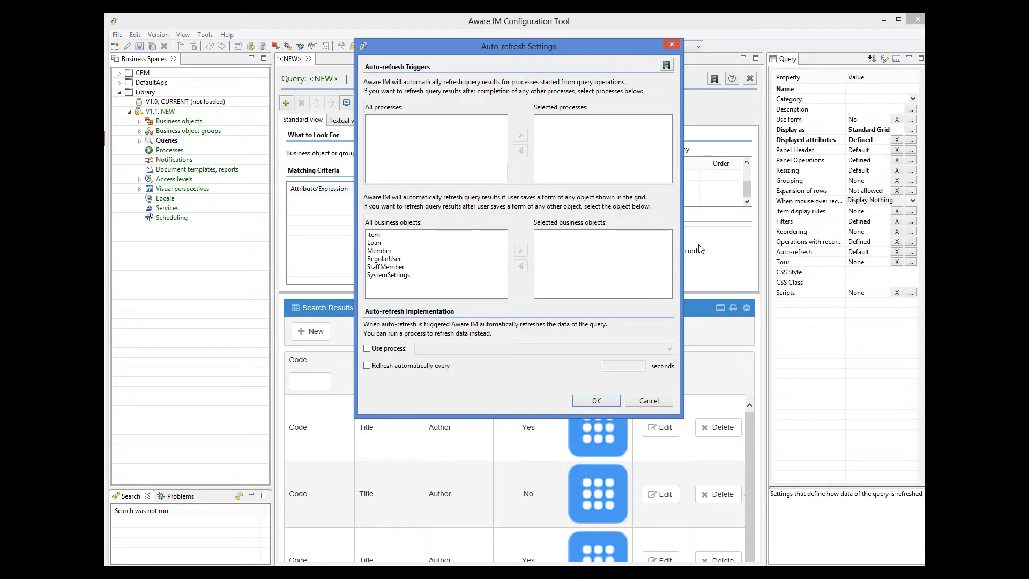
{"action": "left_click", "coordinate": [385, 235]}
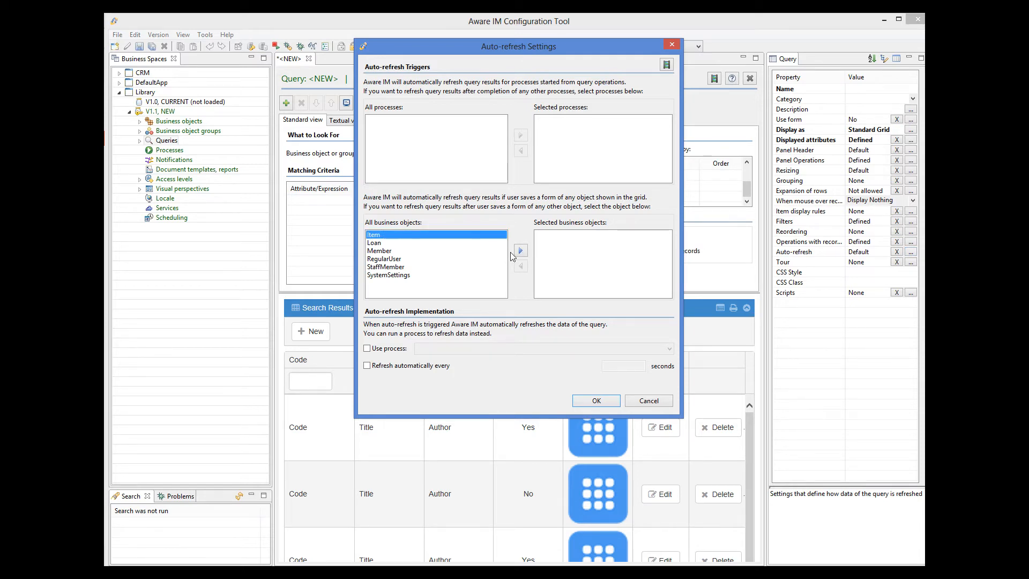
{"action": "left_click", "coordinate": [520, 252]}
{"action": "left_click", "coordinate": [594, 401]}
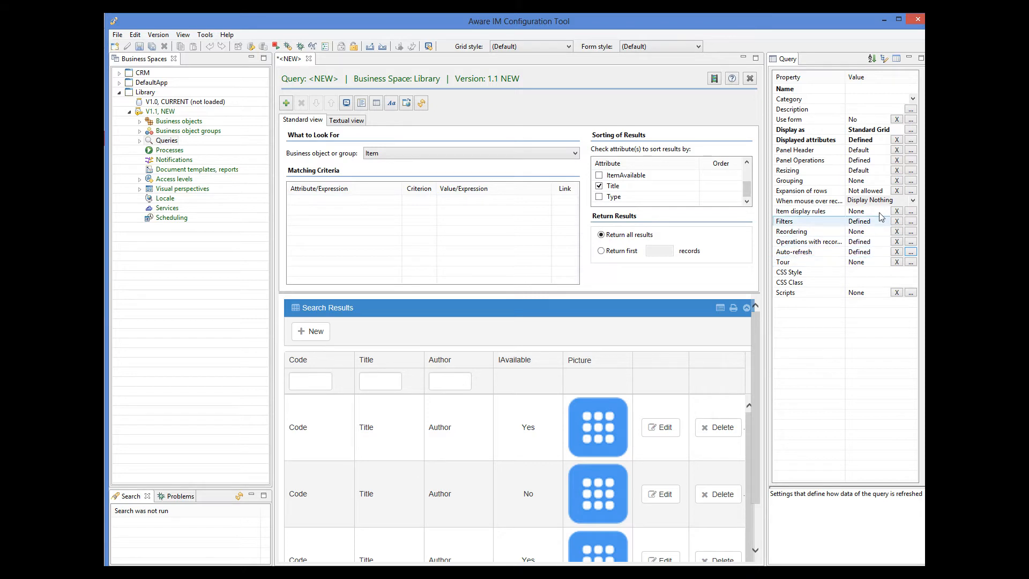
Add a 'Delete' panel operation of type Delete Object to the grid toolbar
{"action": "left_click", "coordinate": [910, 161]}
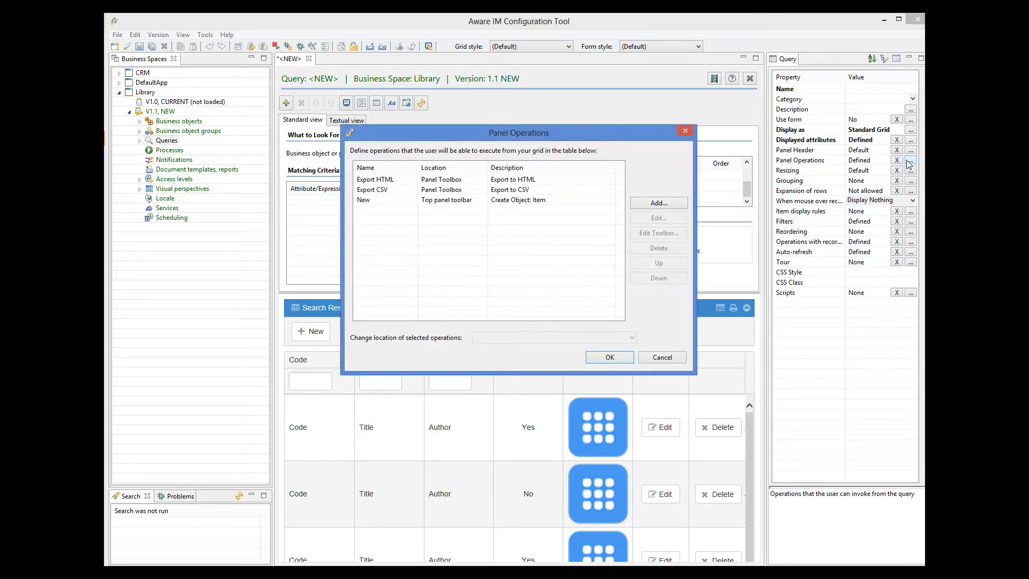
{"action": "left_click", "coordinate": [658, 203]}
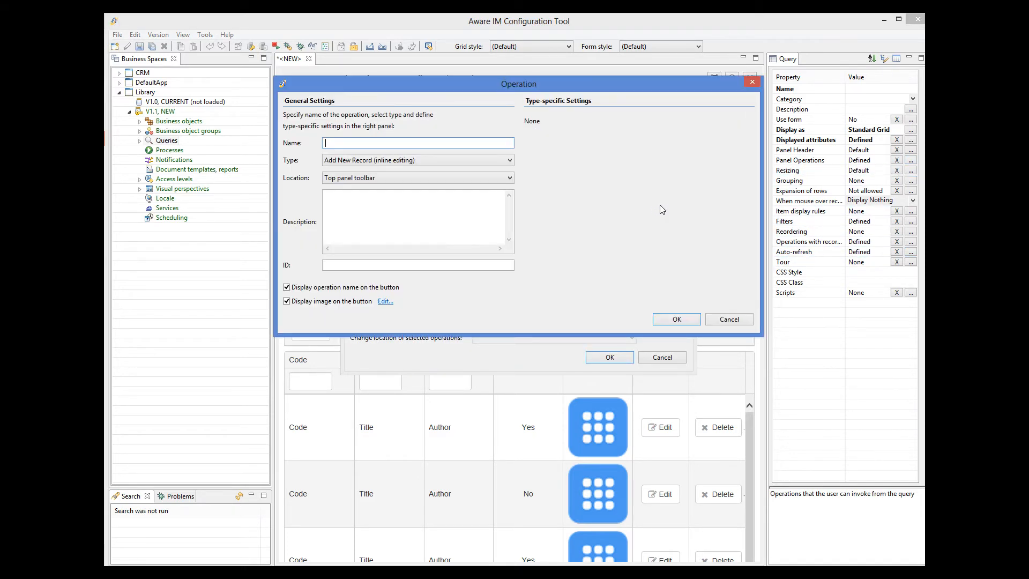
{"action": "type", "text": "Delete"}
{"action": "left_click", "coordinate": [347, 161]}
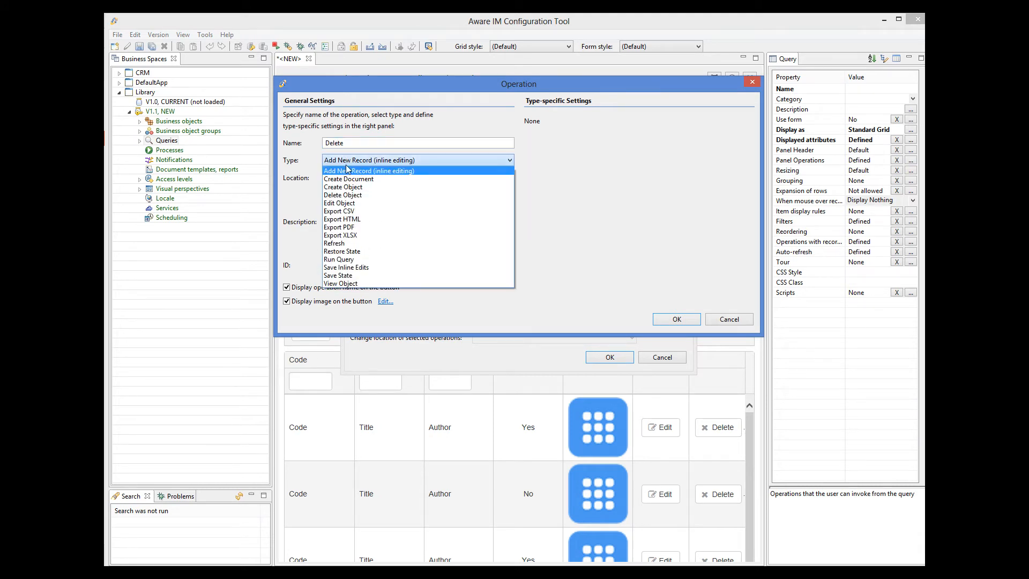
{"action": "left_click", "coordinate": [347, 195]}
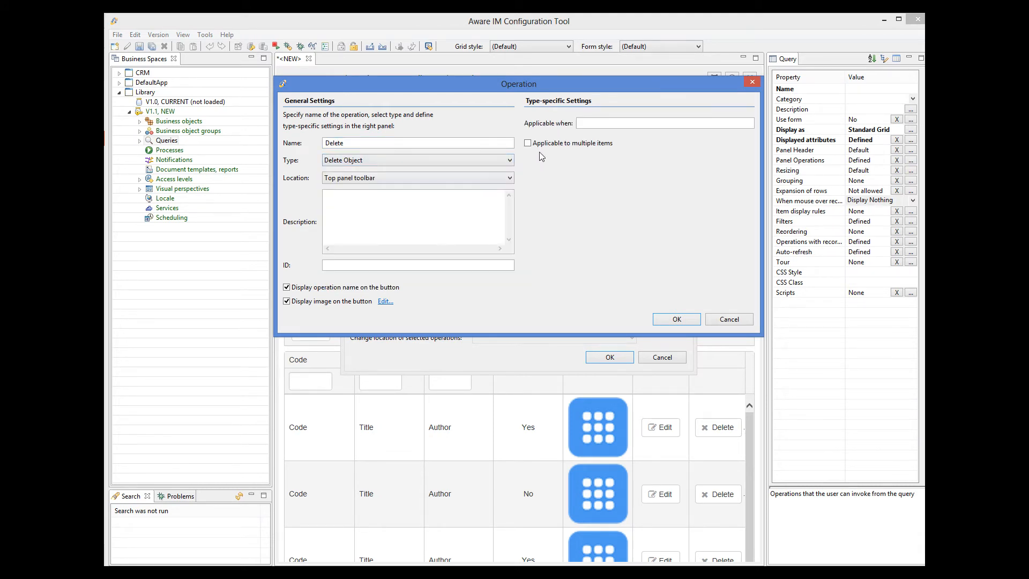
{"action": "left_click", "coordinate": [677, 319]}
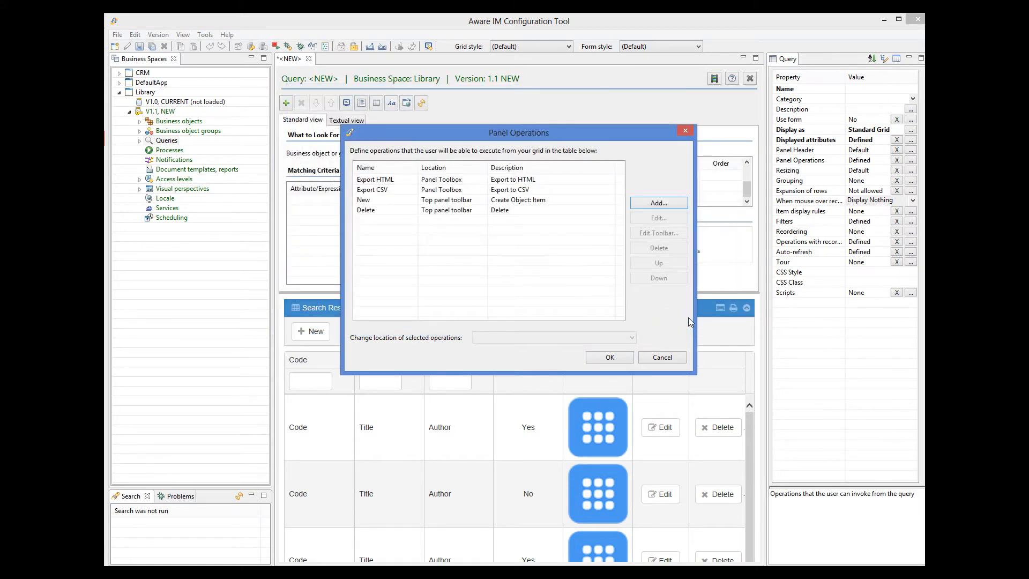
{"action": "left_click", "coordinate": [610, 358]}
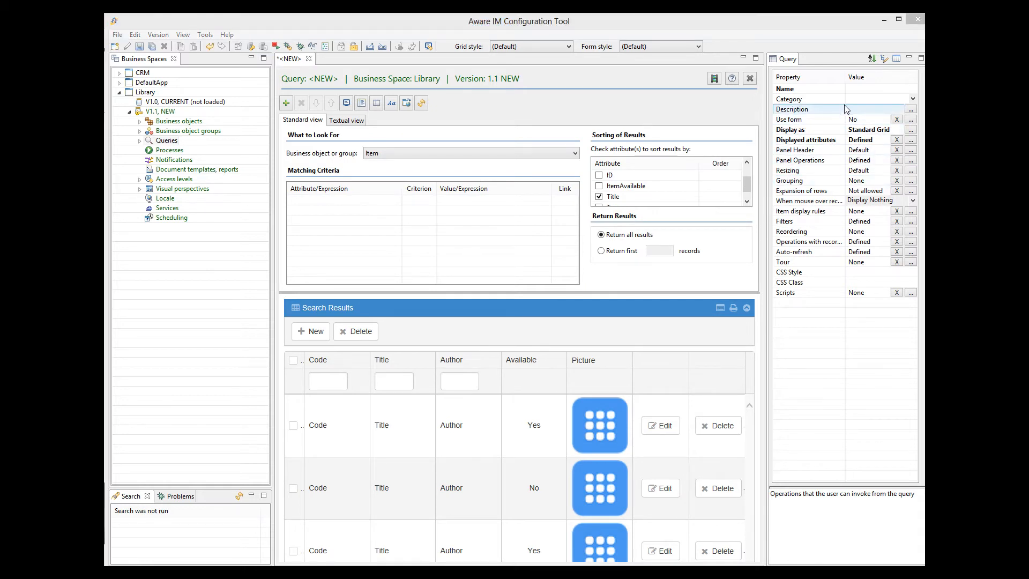
Name the query 'All Items' and save it
{"action": "left_click", "coordinate": [870, 88]}
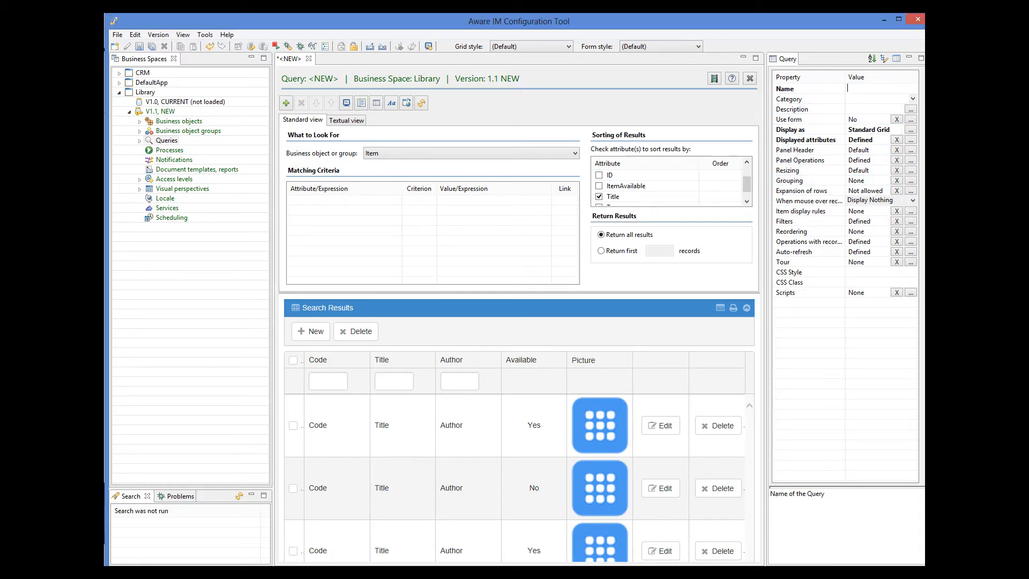
{"action": "type", "text": "All Items"}
{"action": "left_click", "coordinate": [139, 46]}
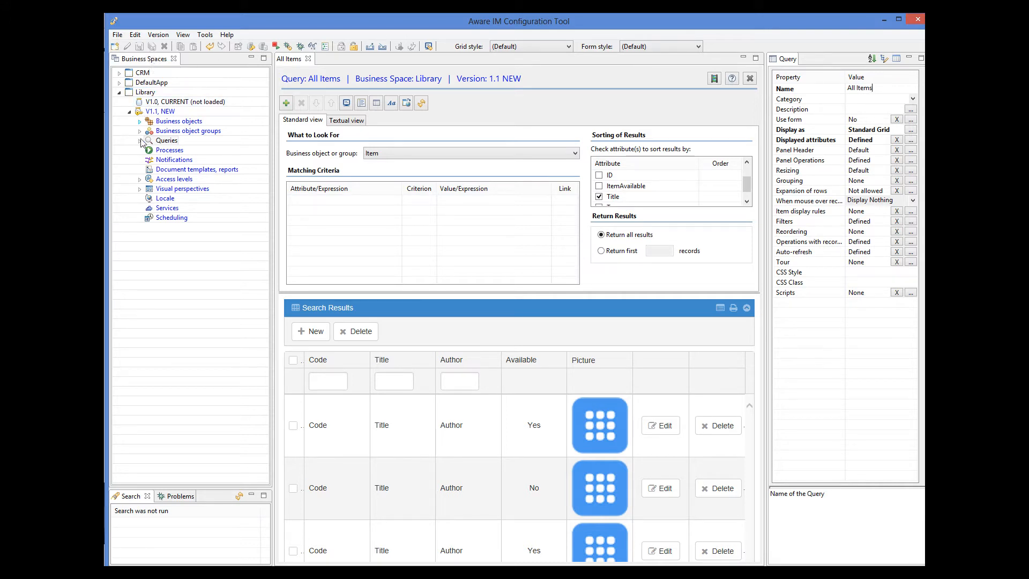
{"action": "left_click", "coordinate": [139, 121]}
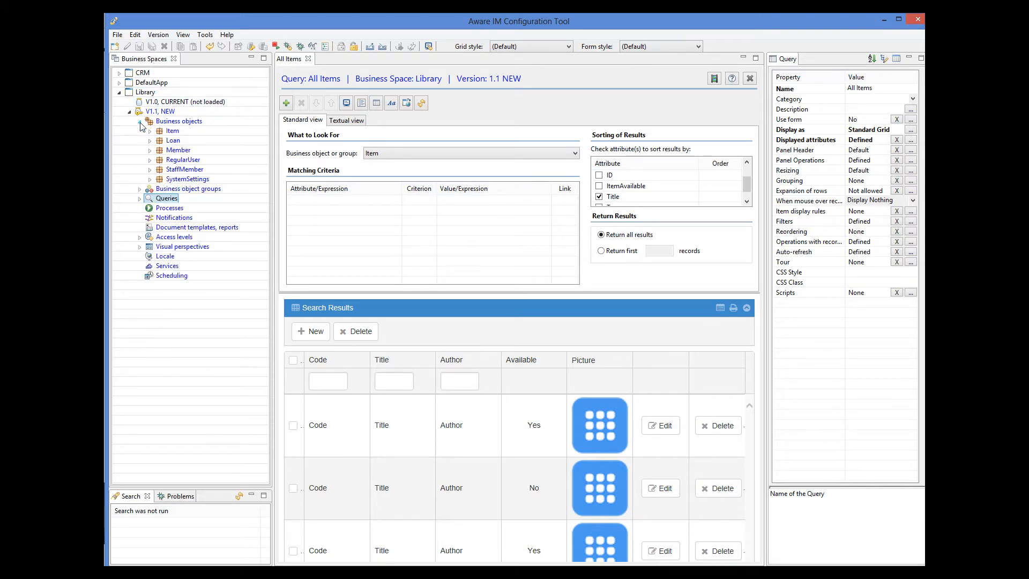
Open the Main section of Item's Main form and remove the Loans grid from it
{"action": "double_click", "coordinate": [173, 131]}
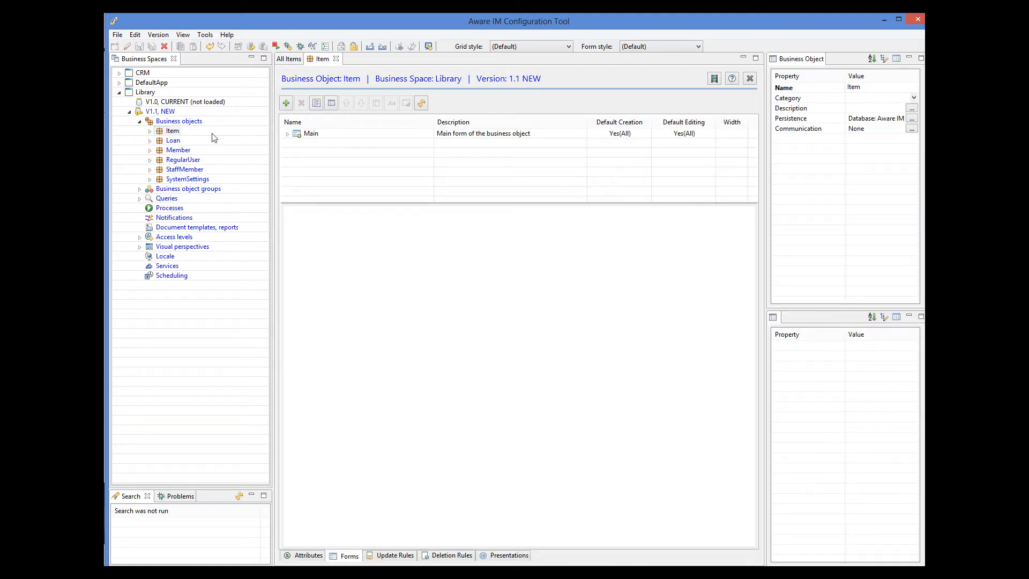
{"action": "left_click", "coordinate": [287, 133]}
{"action": "left_click", "coordinate": [320, 146]}
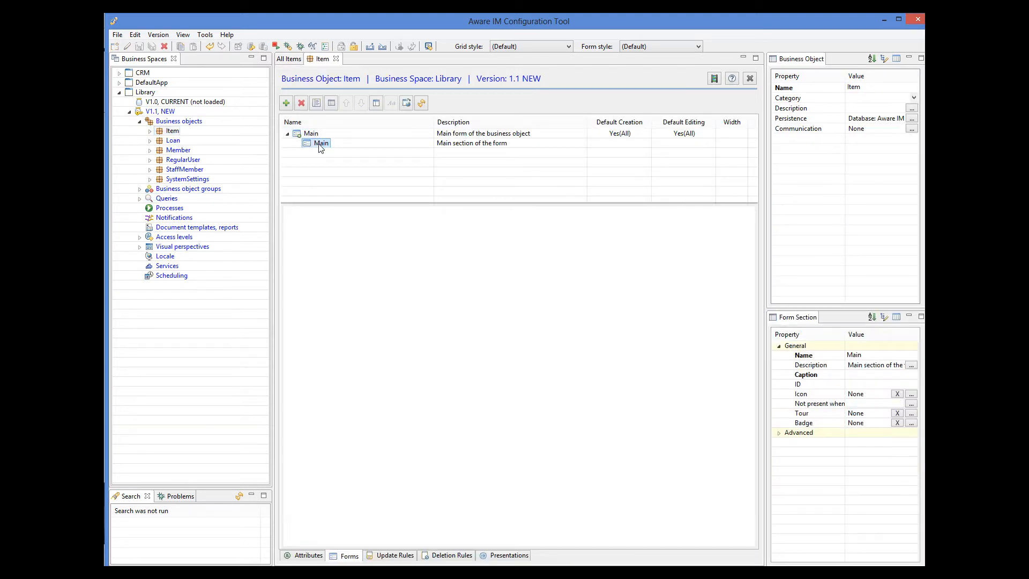
{"action": "double_click", "coordinate": [319, 146]}
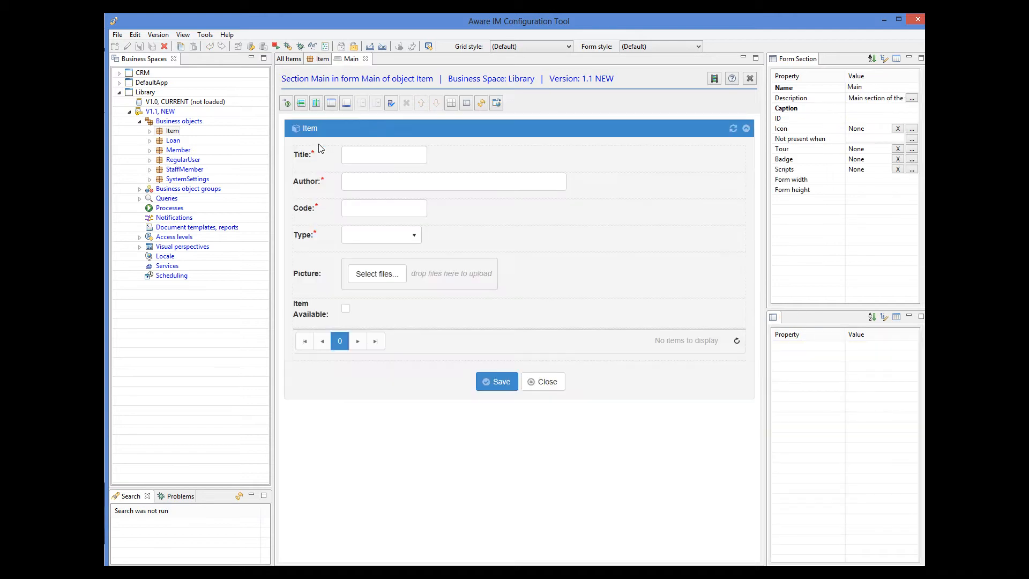
{"action": "left_click", "coordinate": [416, 327]}
{"action": "left_click", "coordinate": [410, 341]}
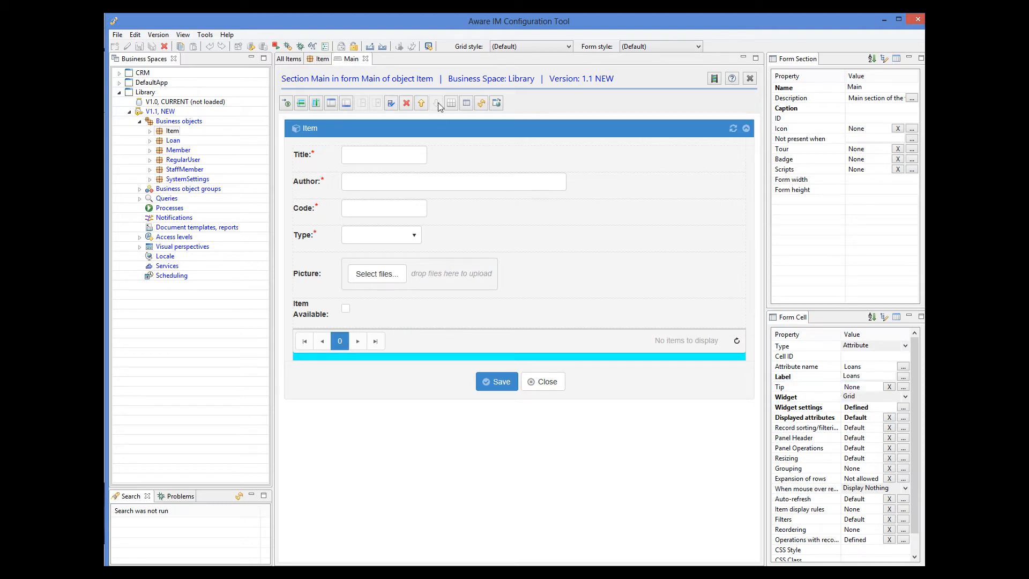
{"action": "left_click", "coordinate": [407, 104]}
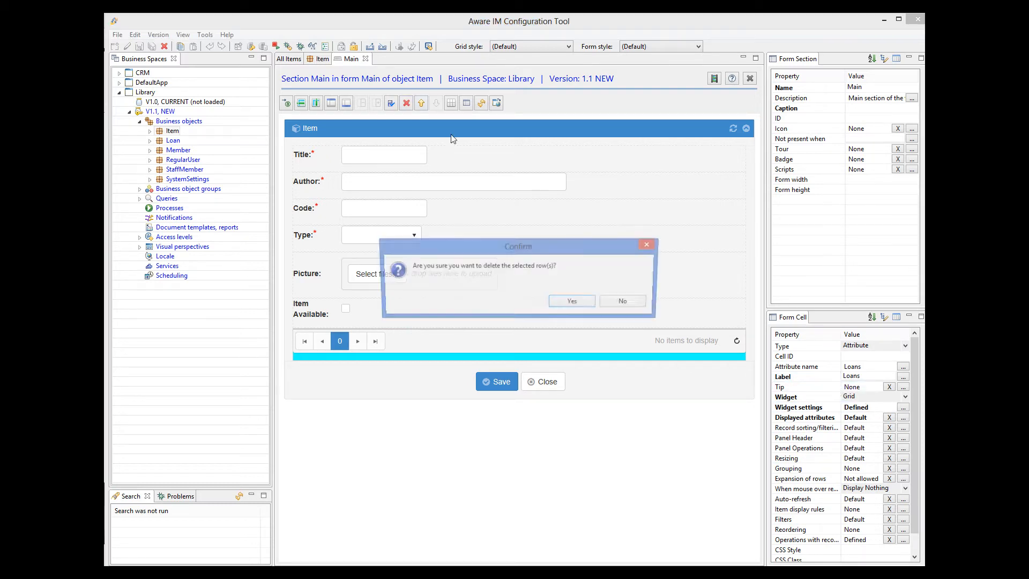
{"action": "left_click", "coordinate": [573, 303]}
Change the Item Available checkbox label to 'Available'
{"action": "left_click", "coordinate": [326, 316]}
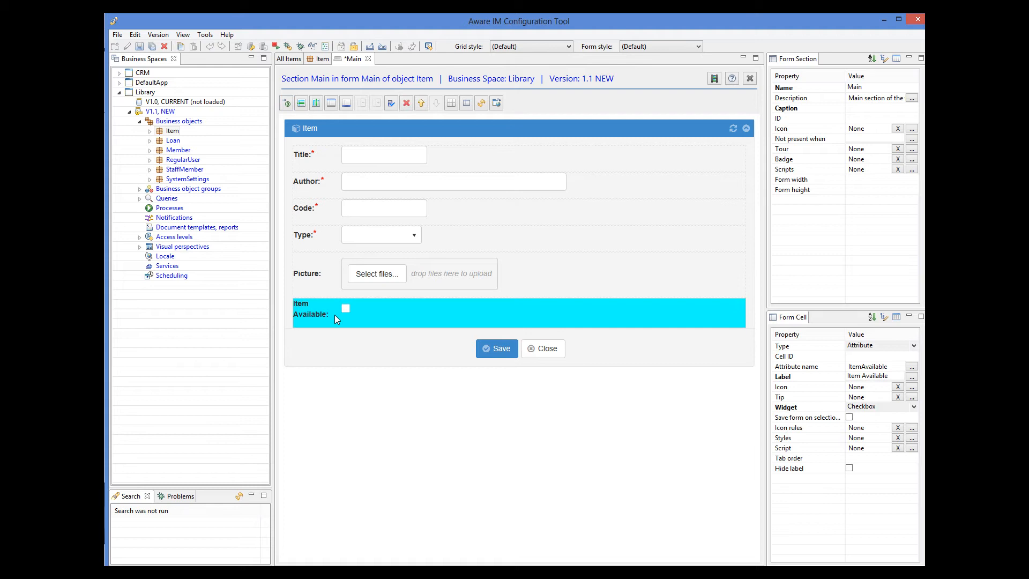
{"action": "left_click", "coordinate": [867, 375]}
{"action": "key", "text": "BackSpace"}
{"action": "key", "text": "BackSpace"}
{"action": "key", "text": "BackSpace"}
{"action": "key", "text": "BackSpace"}
{"action": "key", "text": "BackSpace"}
{"action": "key", "text": "Return"}
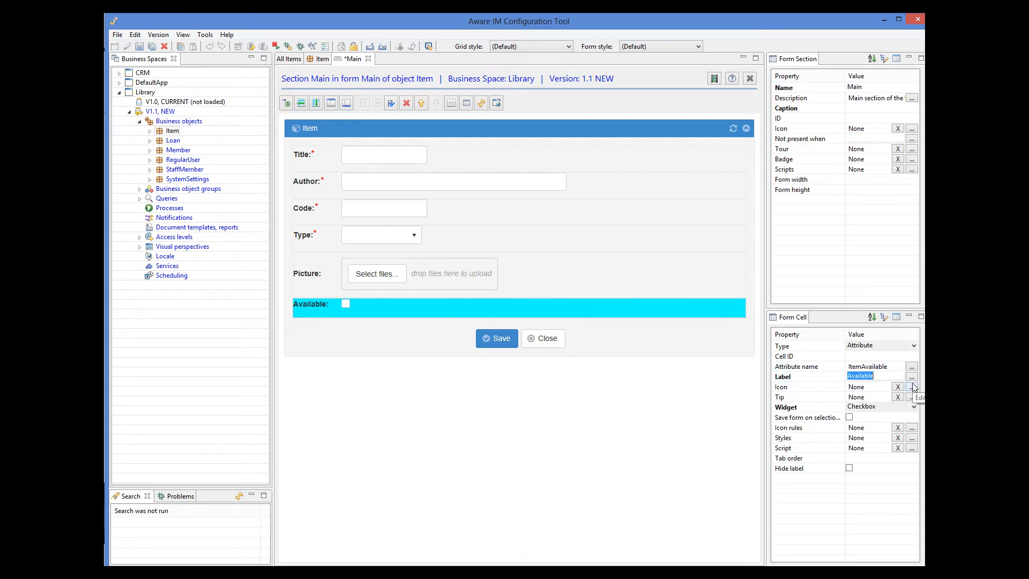
Set the Title field's width to 60 characters
{"action": "left_click", "coordinate": [412, 157]}
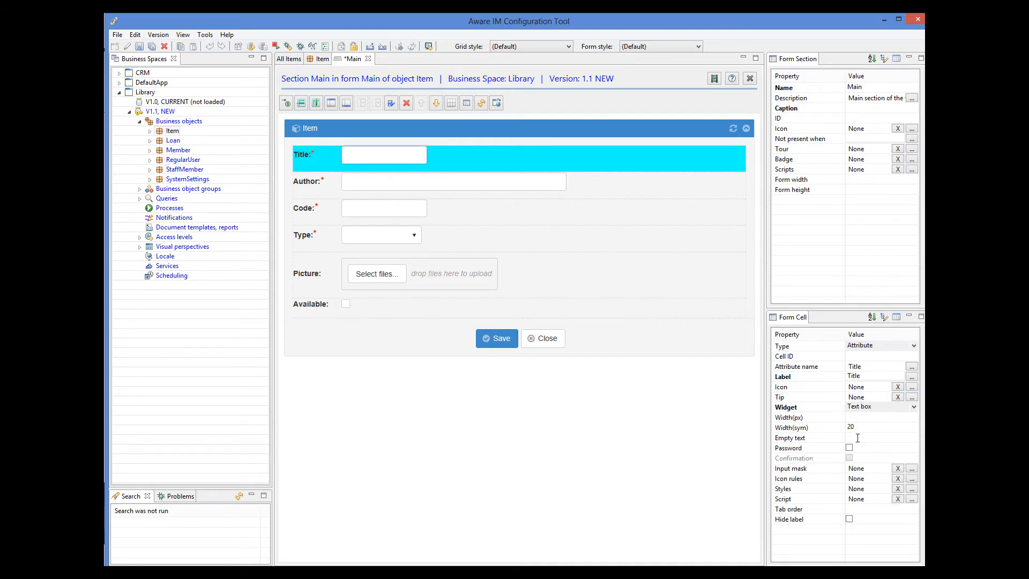
{"action": "left_click", "coordinate": [844, 428]}
{"action": "type", "text": "60"}
{"action": "key", "text": "Return"}
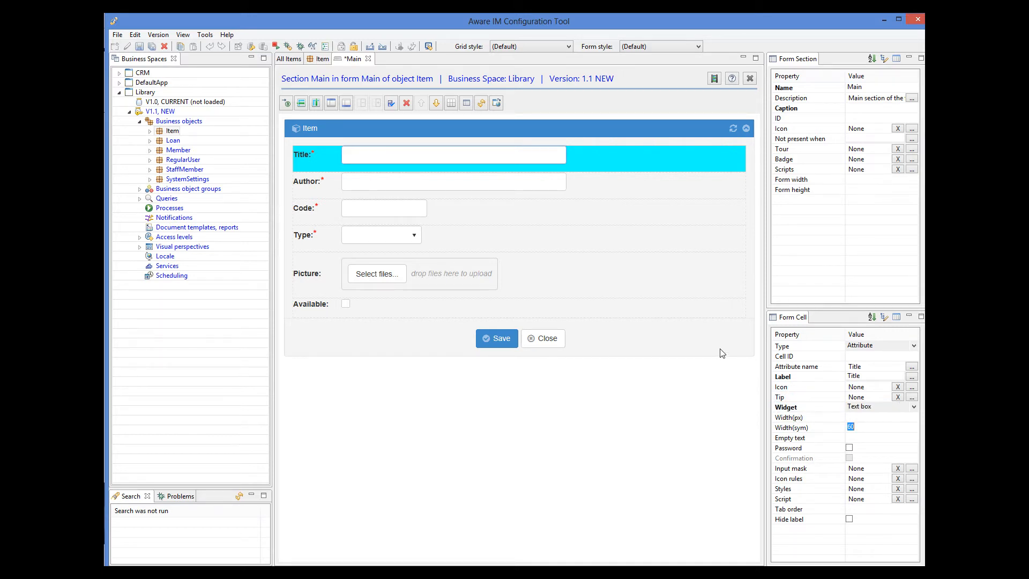
Insert a second column, move Picture into it, and set the form width to 1300
{"action": "left_click", "coordinate": [317, 103]}
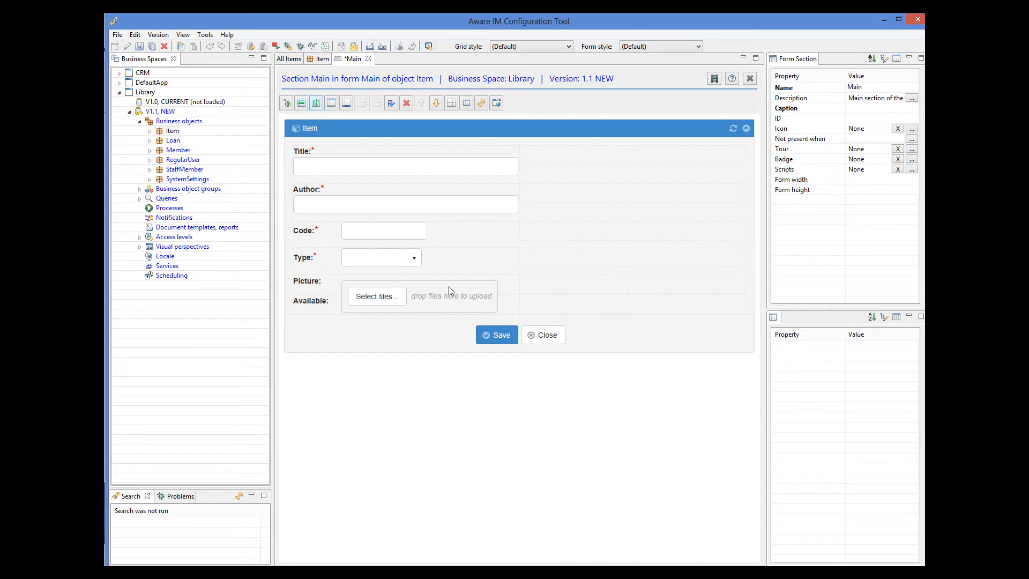
{"action": "left_click_drag", "start_coordinate": [328, 286], "coordinate": [628, 164]}
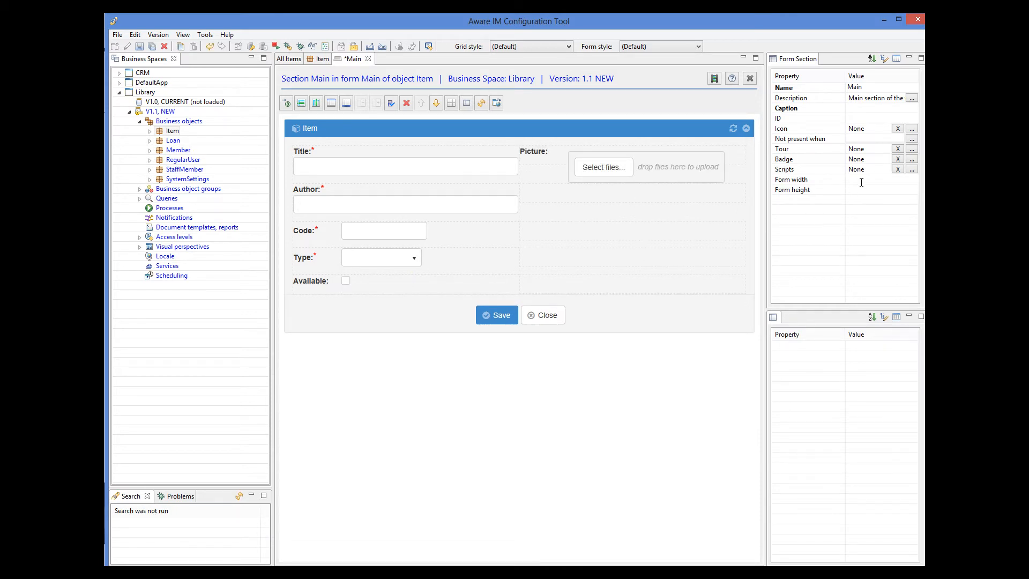
{"action": "type", "text": "1300"}
{"action": "key", "text": "Return"}
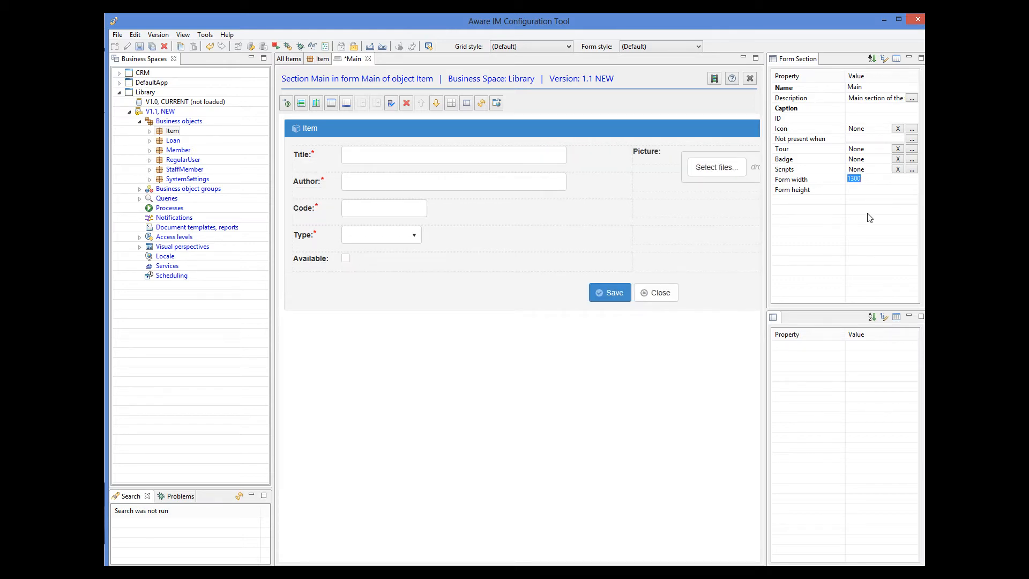
Place the Picture column's labels above controls and save the Main form
{"action": "left_click", "coordinate": [668, 163]}
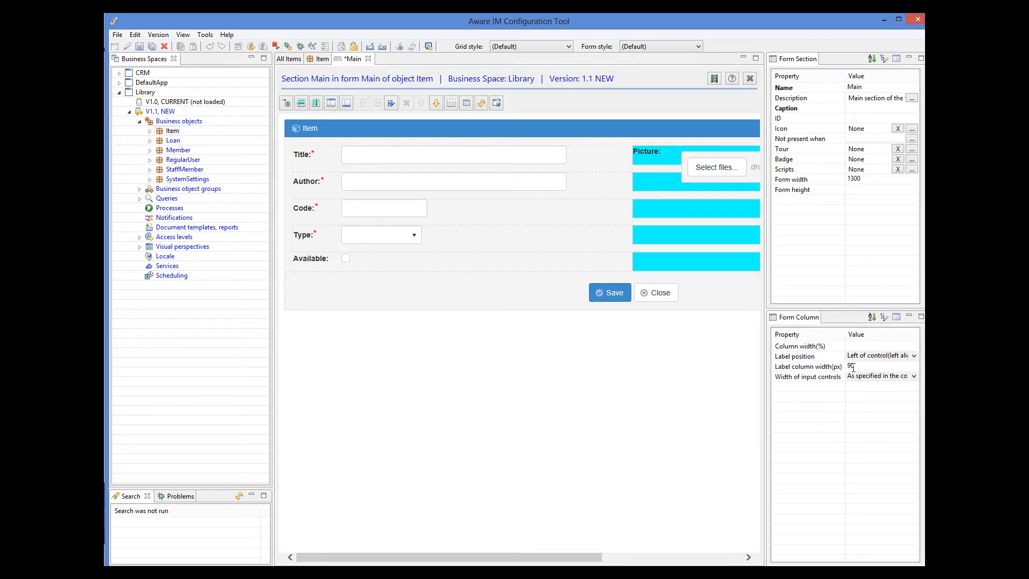
{"action": "left_click", "coordinate": [914, 355]}
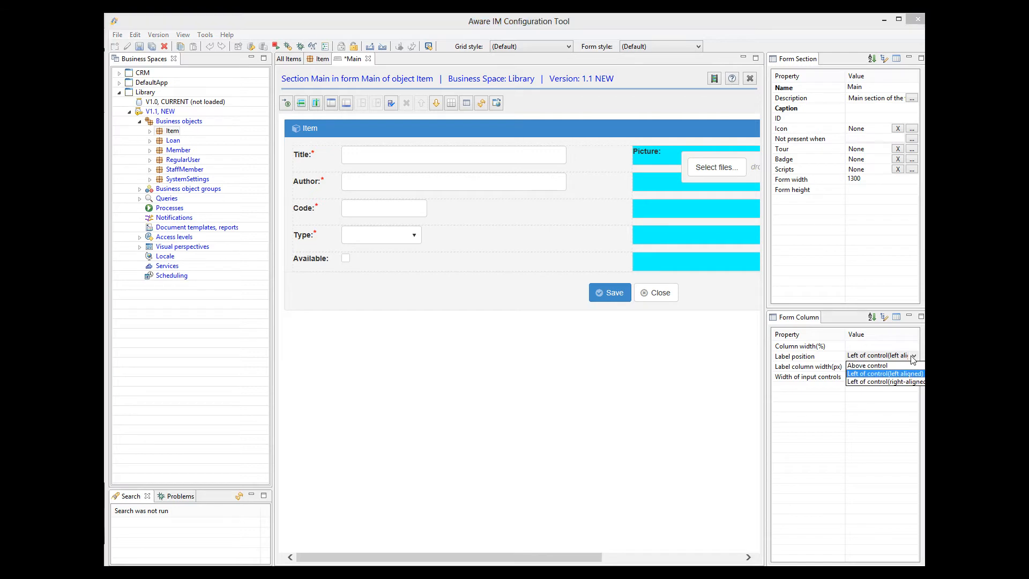
{"action": "left_click", "coordinate": [885, 366]}
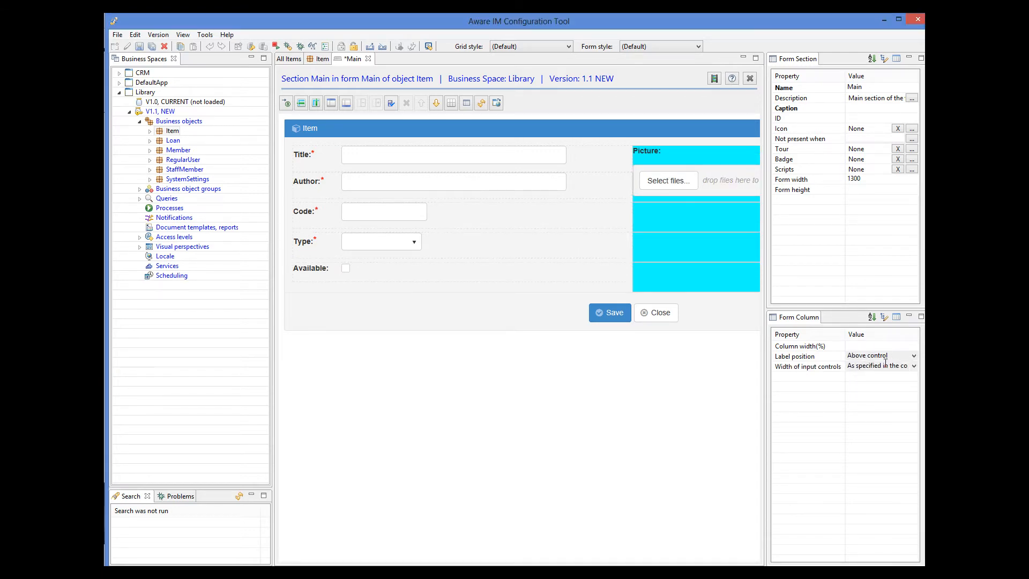
{"action": "left_click", "coordinate": [138, 49]}
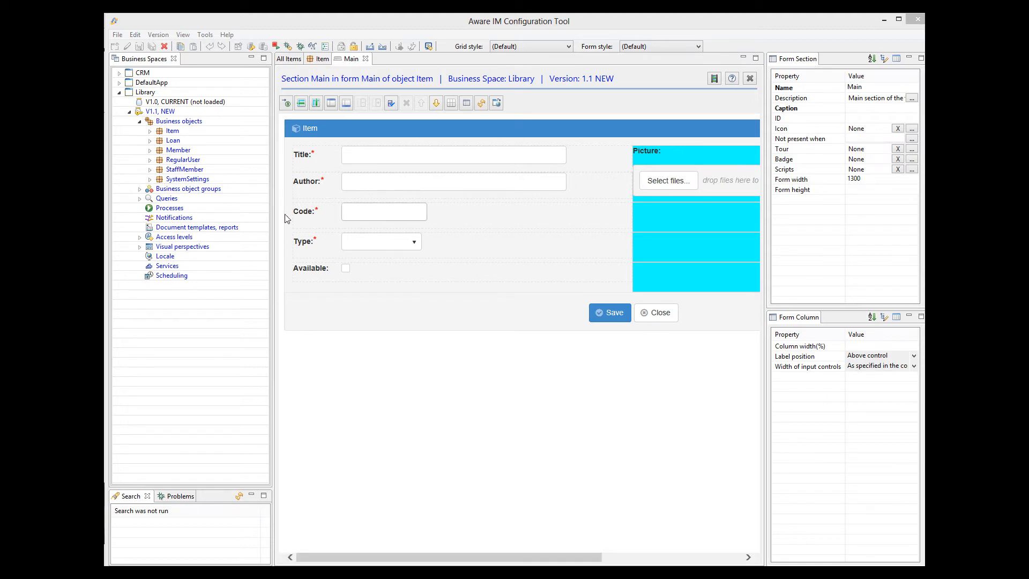
In the StaffMember perspective, set the Top Bar menu's widget to Toolbar
{"action": "left_click", "coordinate": [140, 246]}
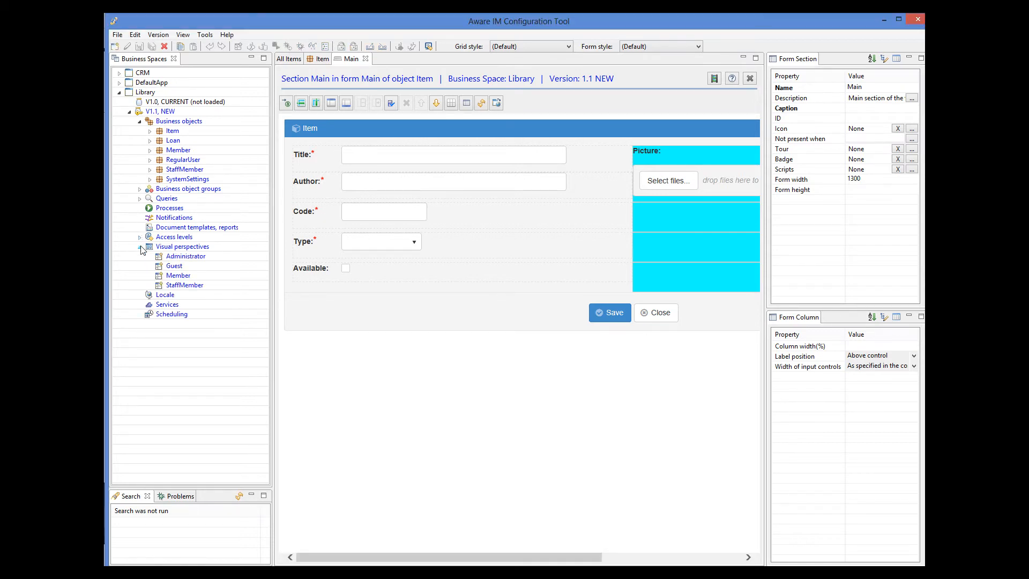
{"action": "double_click", "coordinate": [181, 285]}
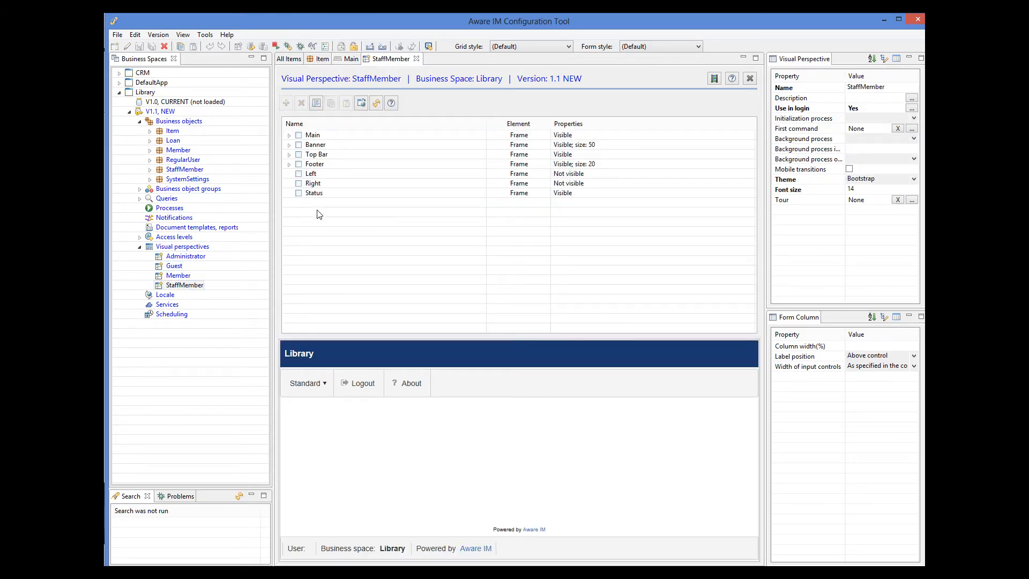
{"action": "left_click", "coordinate": [317, 155]}
{"action": "double_click", "coordinate": [316, 156]}
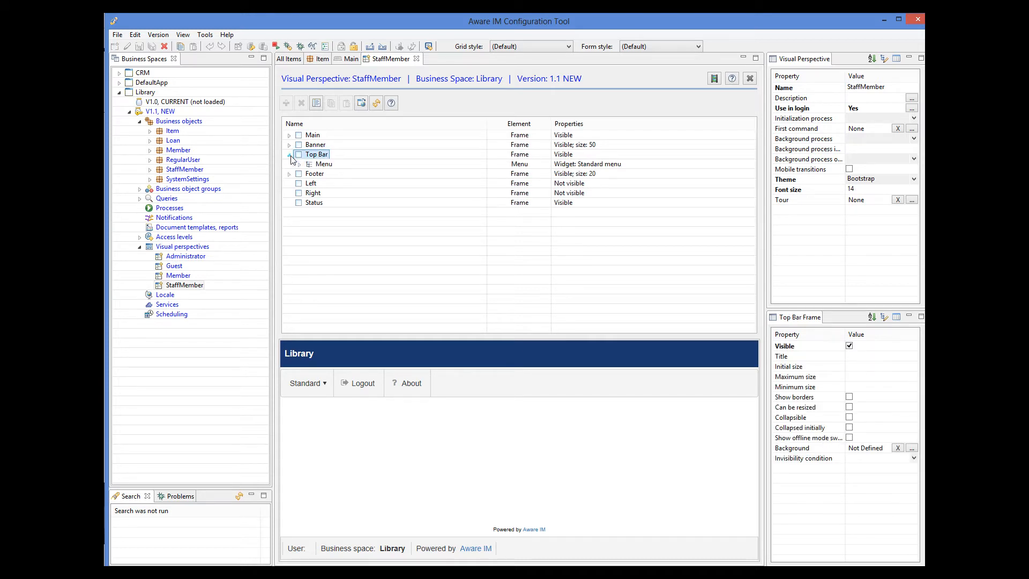
{"action": "left_click", "coordinate": [322, 167]}
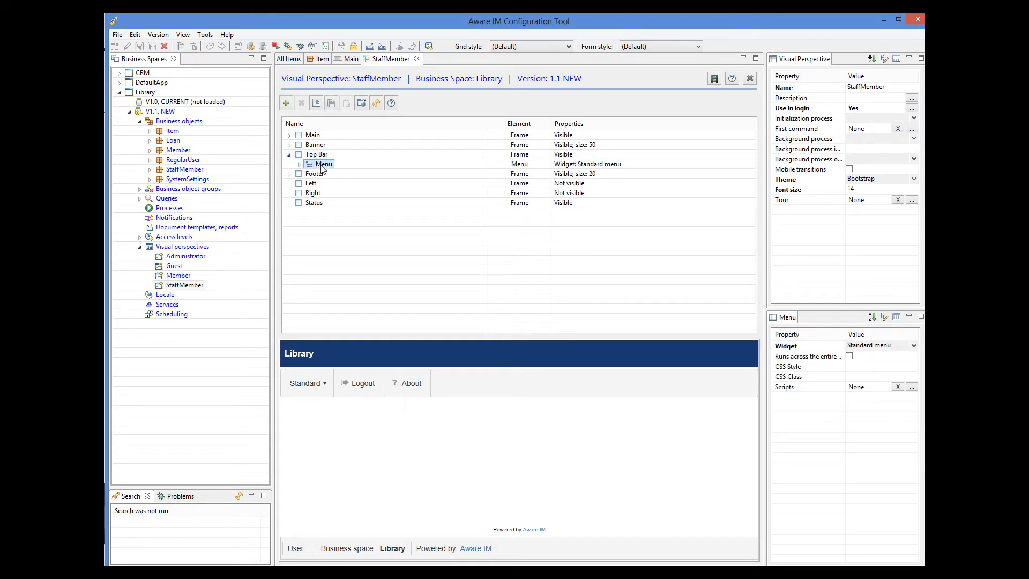
{"action": "left_click", "coordinate": [915, 347]}
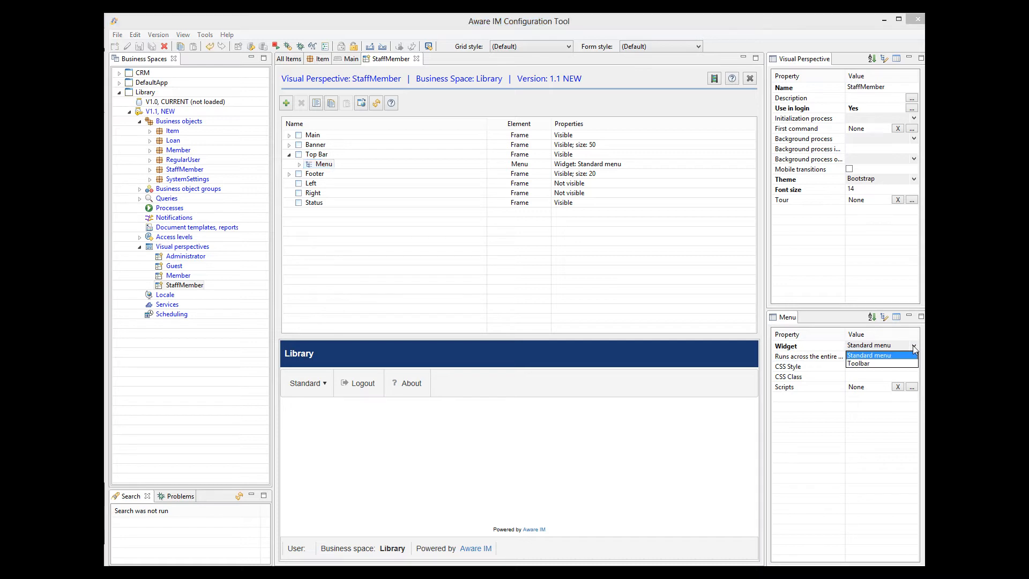
{"action": "left_click", "coordinate": [877, 362]}
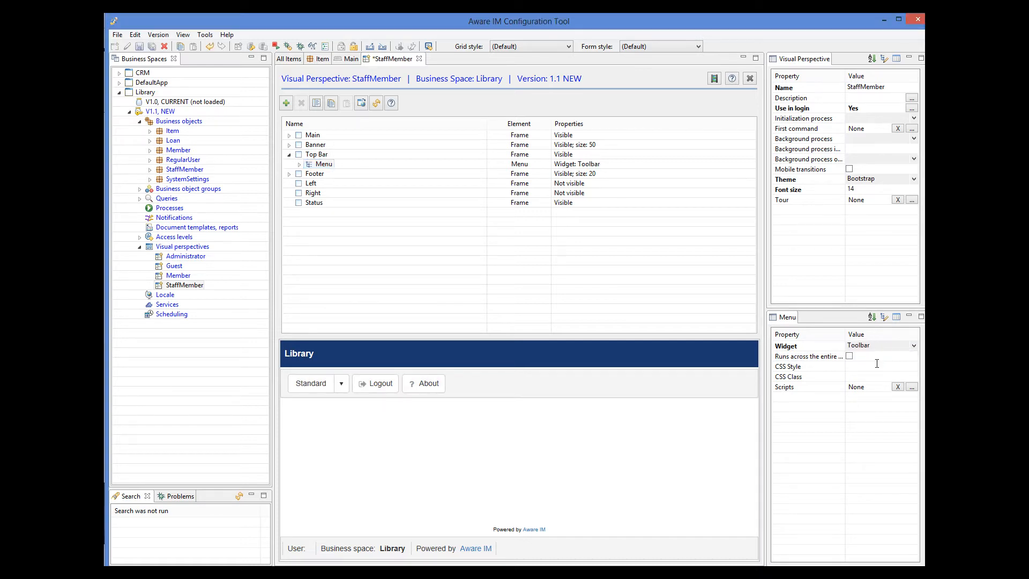
Delete the Standard item from the Top Bar menu, leaving Logout and About
{"action": "left_click", "coordinate": [299, 164]}
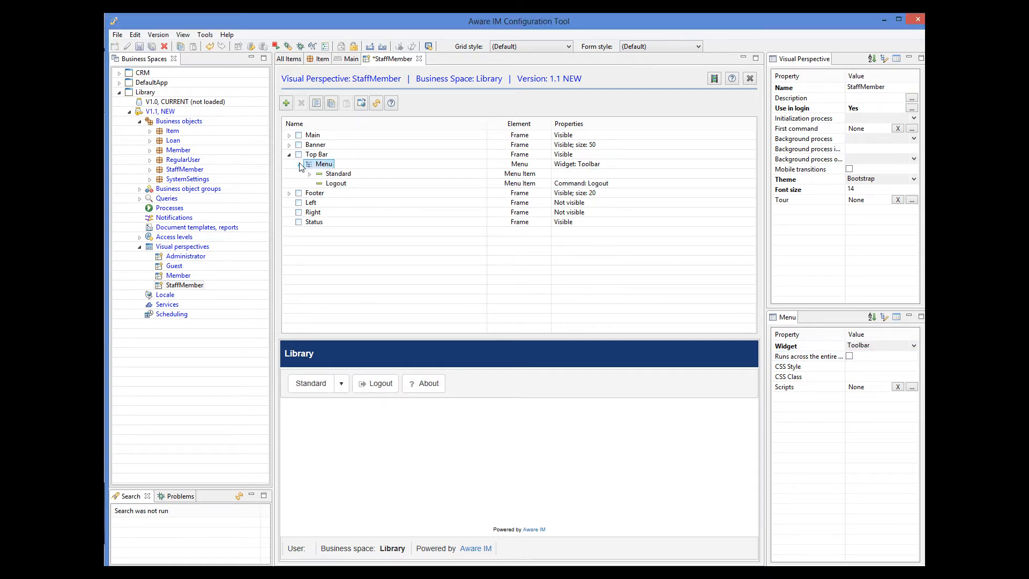
{"action": "left_click", "coordinate": [345, 174]}
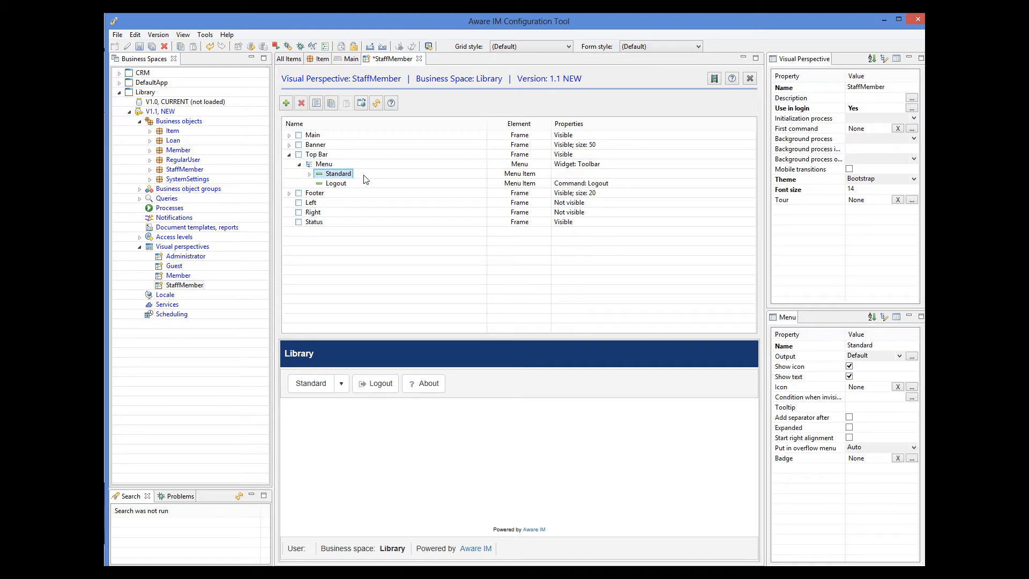
{"action": "left_click", "coordinate": [301, 104]}
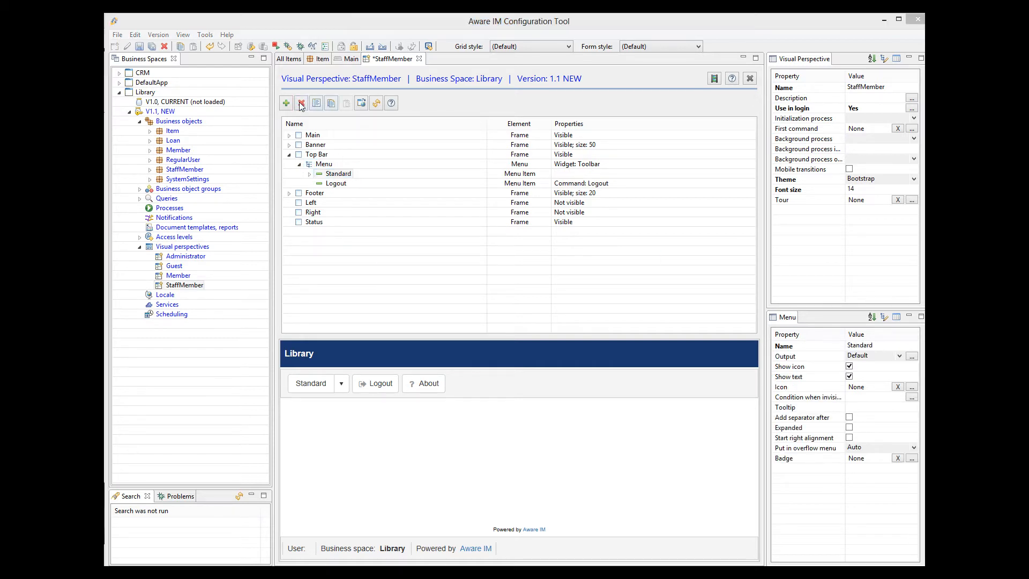
{"action": "left_click", "coordinate": [583, 301]}
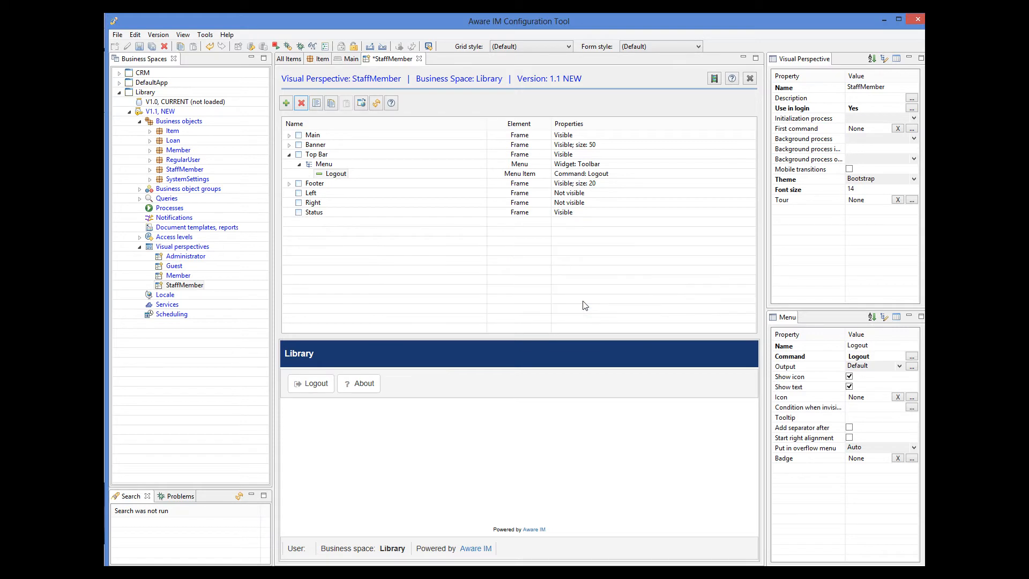
{"action": "left_click", "coordinate": [326, 165]}
Add a toolbar item named Manage Items whose command is Run Query on All Items
{"action": "left_click", "coordinate": [286, 104]}
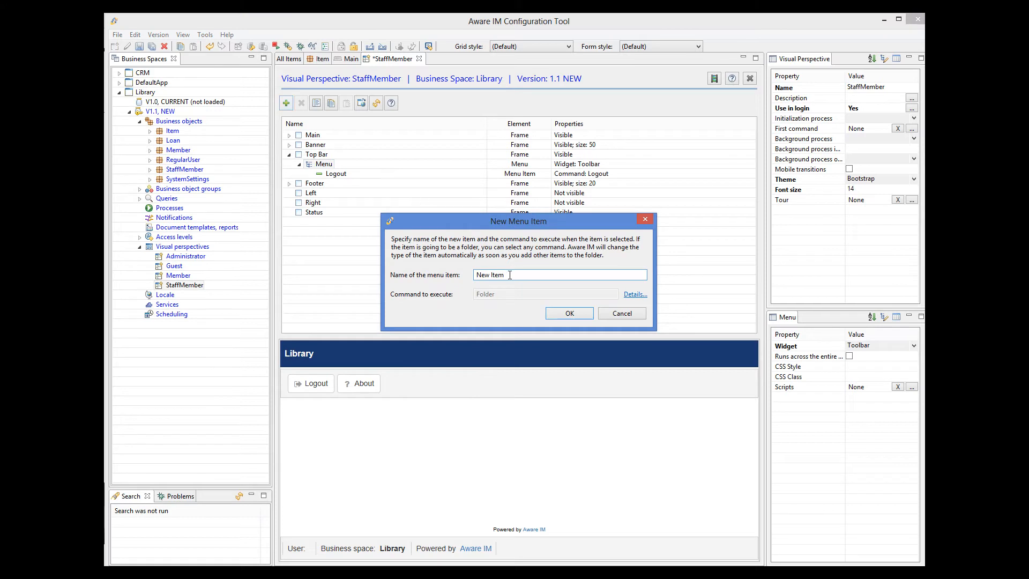
{"action": "left_click_drag", "start_coordinate": [512, 275], "coordinate": [475, 275]}
{"action": "type", "text": "Manage Items"}
{"action": "left_click", "coordinate": [635, 294]}
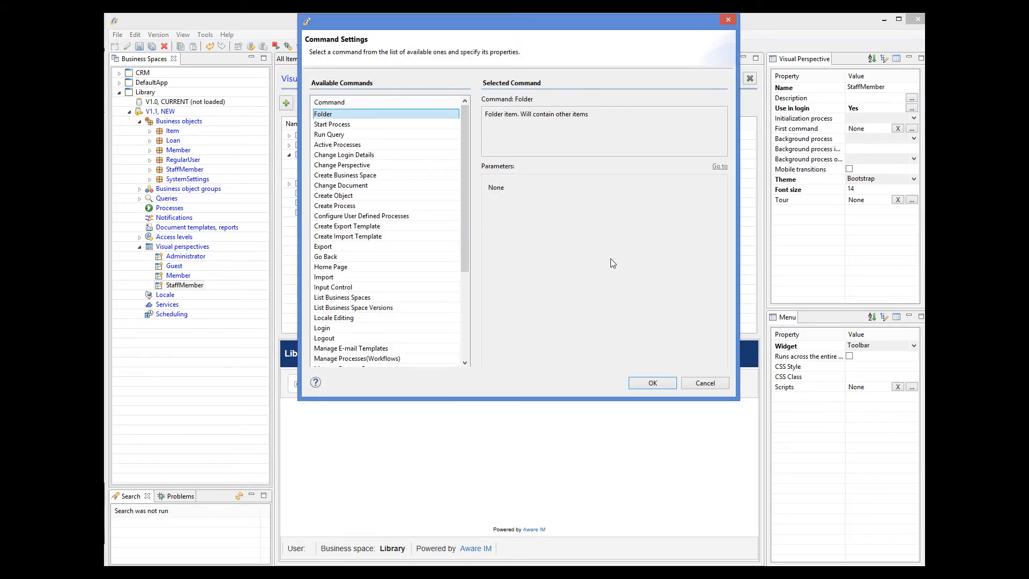
{"action": "left_click", "coordinate": [342, 135]}
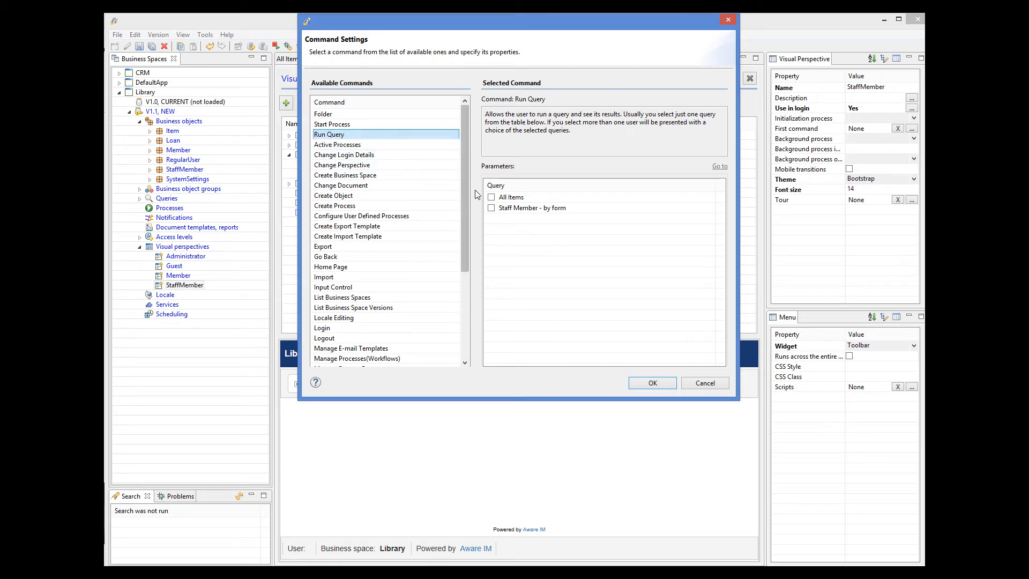
{"action": "left_click", "coordinate": [491, 198]}
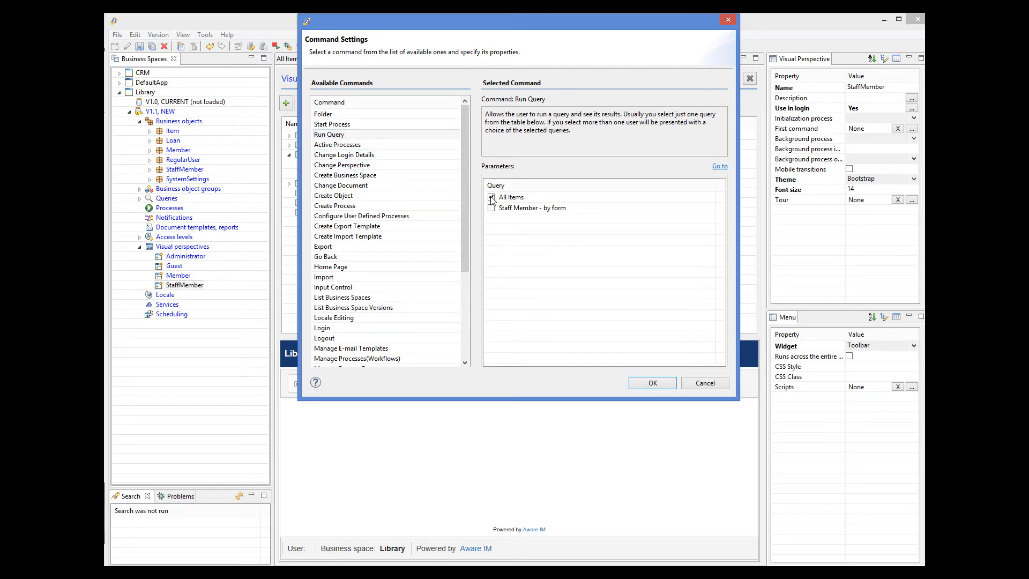
{"action": "left_click", "coordinate": [658, 379]}
{"action": "left_click", "coordinate": [579, 314]}
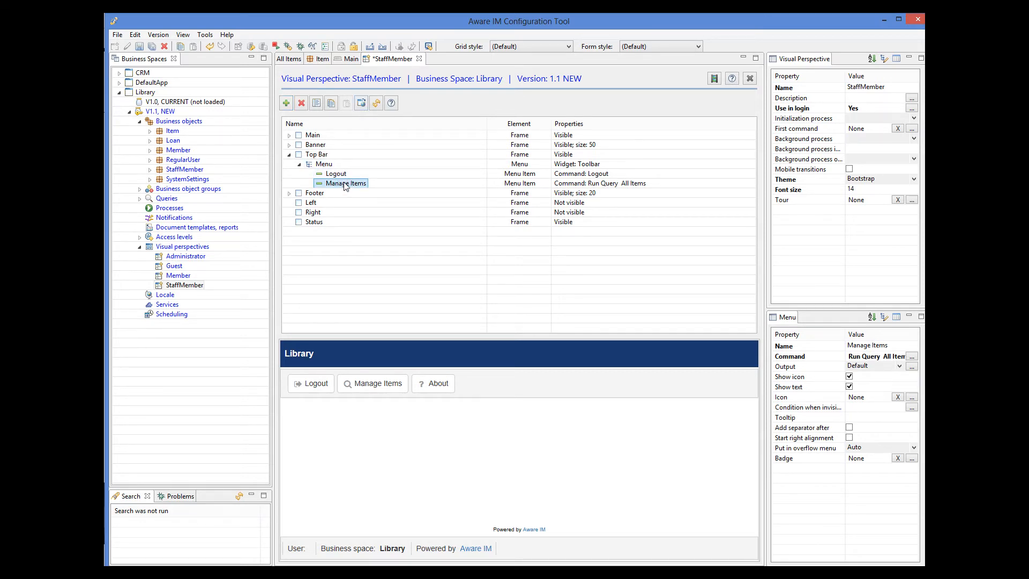
Move Manage Items above Logout, save, put V1.1 under test, and launch the browser login page
{"action": "mouse_move", "coordinate": [347, 184]}
{"action": "left_mouse_down"}
{"action": "mouse_move", "coordinate": [342, 165]}
{"action": "mouse_move", "coordinate": [345, 173]}
{"action": "left_mouse_up"}
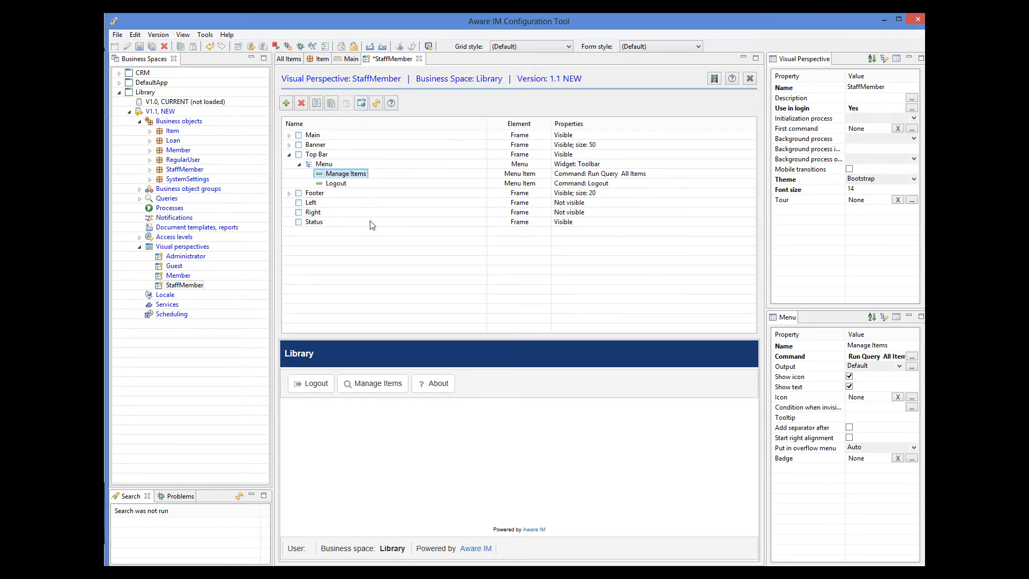
{"action": "left_click", "coordinate": [139, 47]}
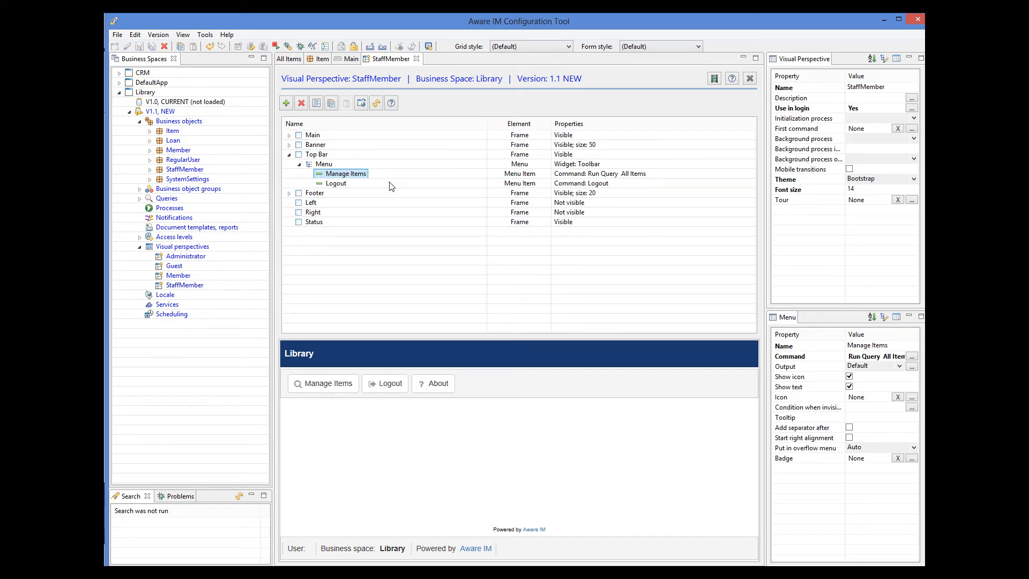
{"action": "right_click", "coordinate": [170, 111]}
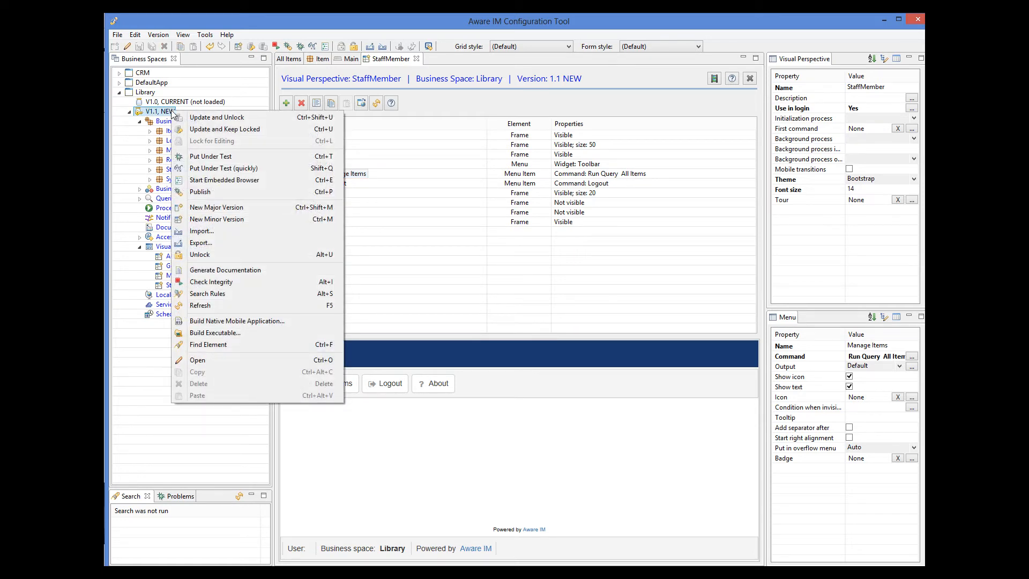
{"action": "left_click", "coordinate": [225, 171]}
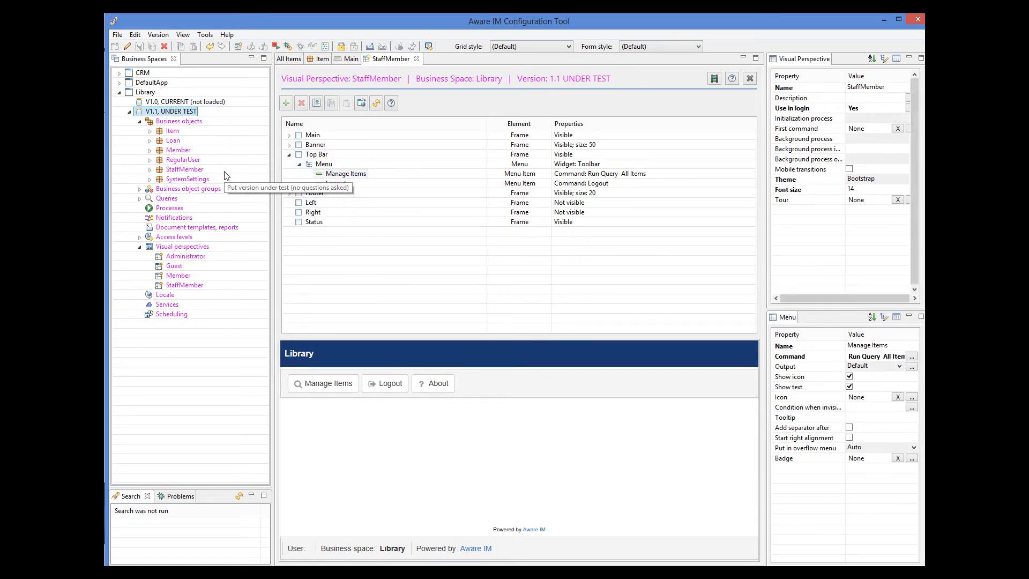
{"action": "left_click", "coordinate": [429, 47]}
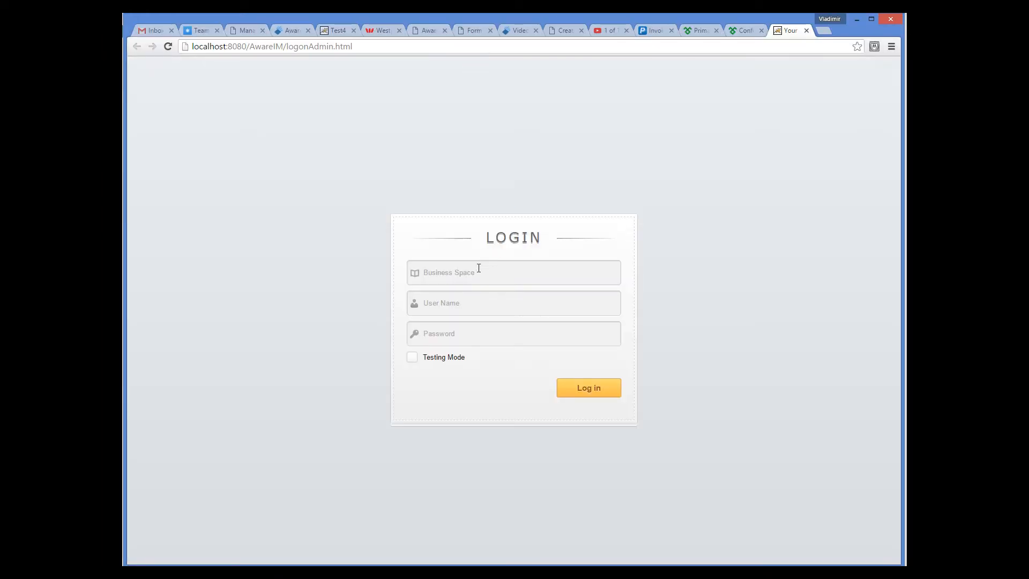
{"action": "left_click", "coordinate": [477, 273]}
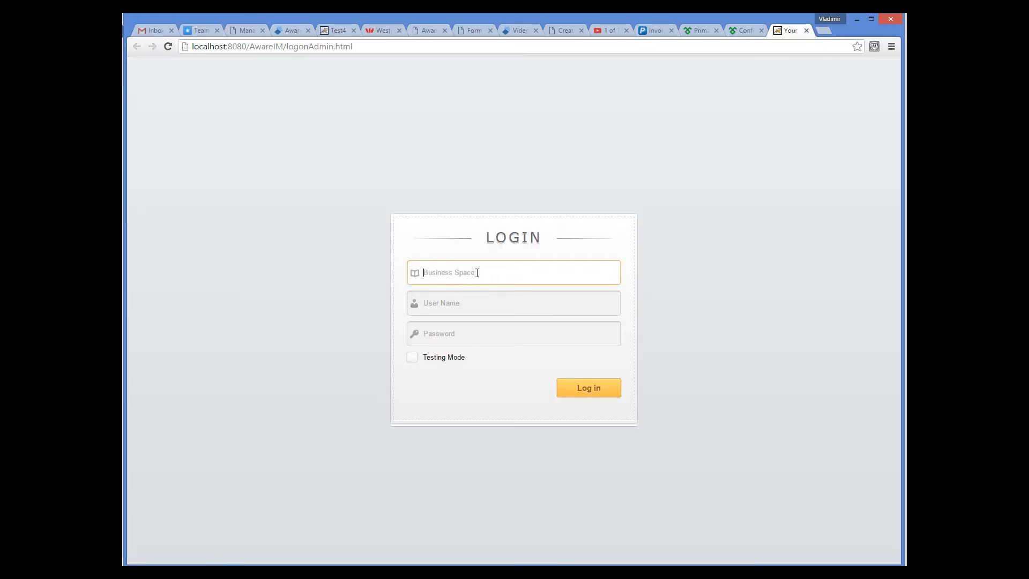
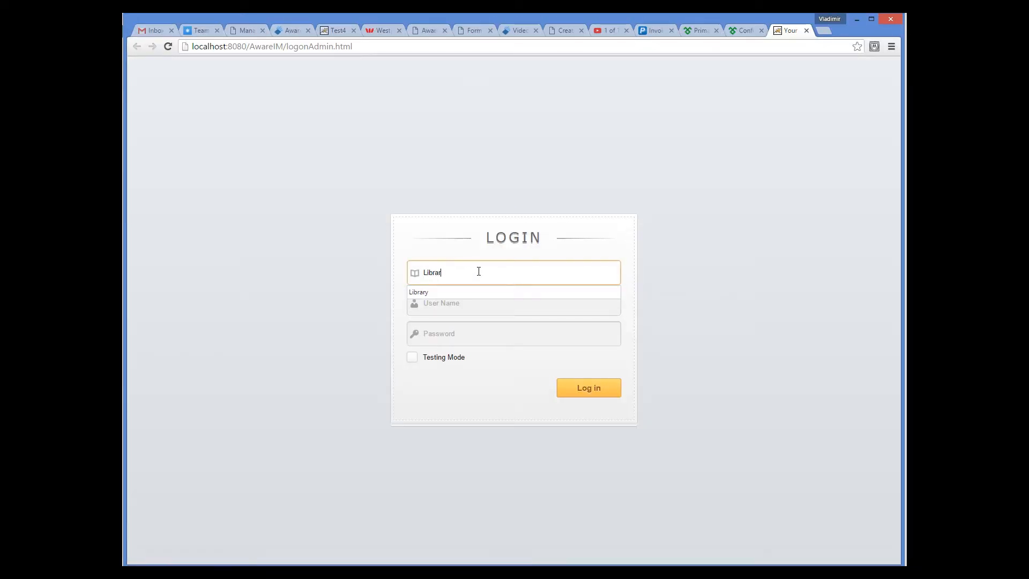
Enter business space Library with the test user's name and password
{"action": "key", "text": "Tab"}
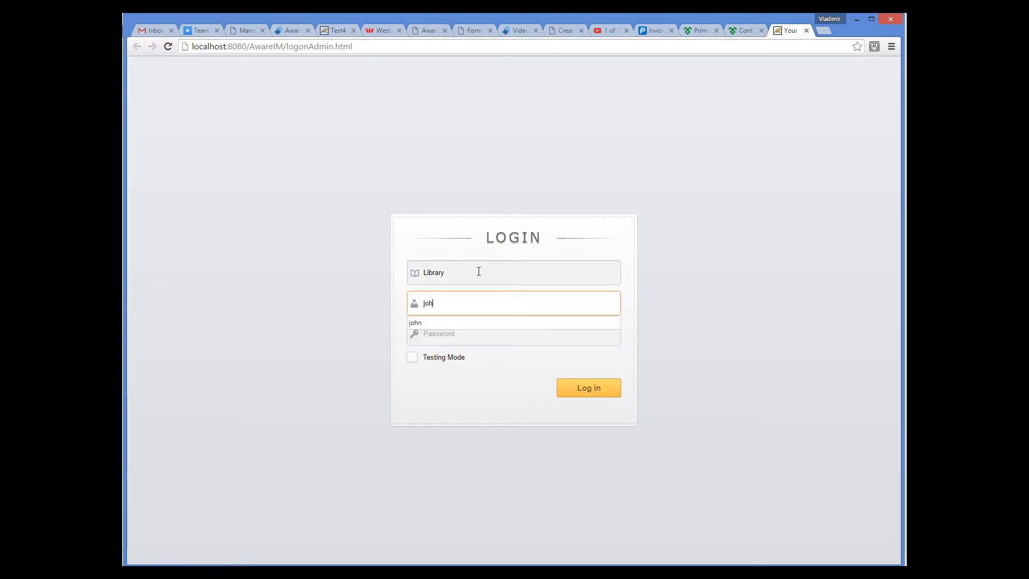
{"action": "key", "text": "Tab"}
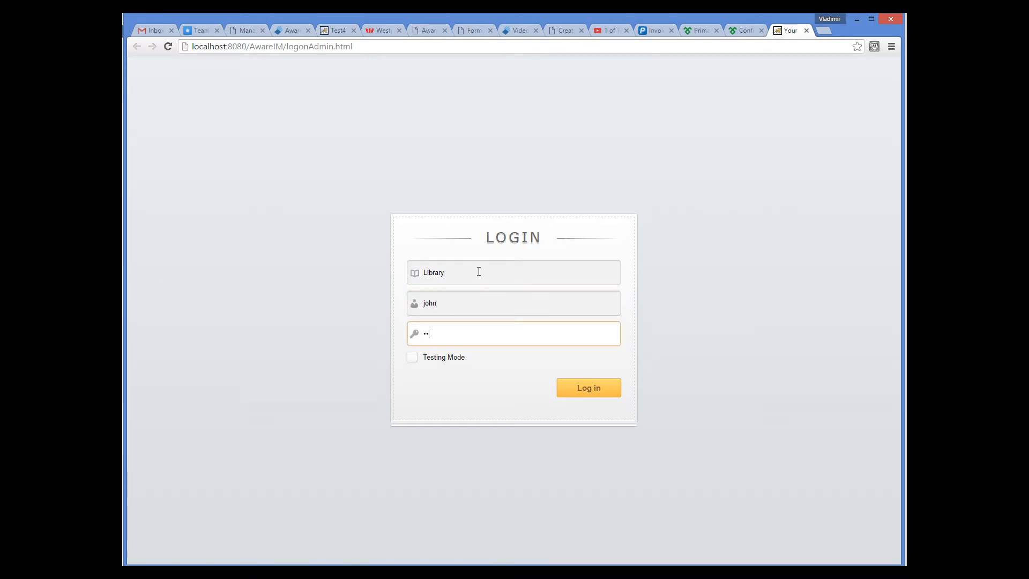
Log in with Testing Mode on, list all items, and start a new Item
{"action": "left_click", "coordinate": [415, 360]}
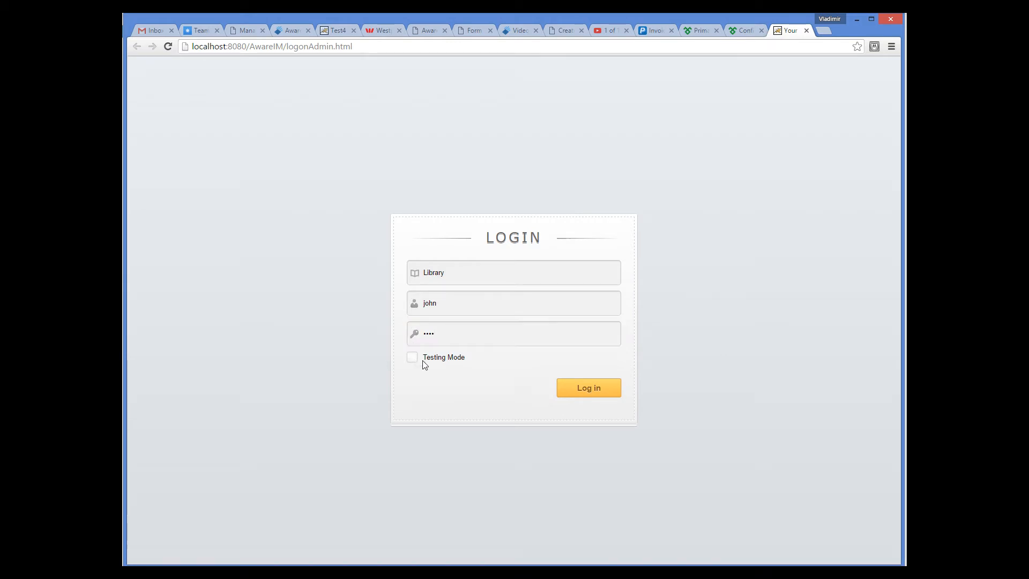
{"action": "left_click", "coordinate": [574, 387]}
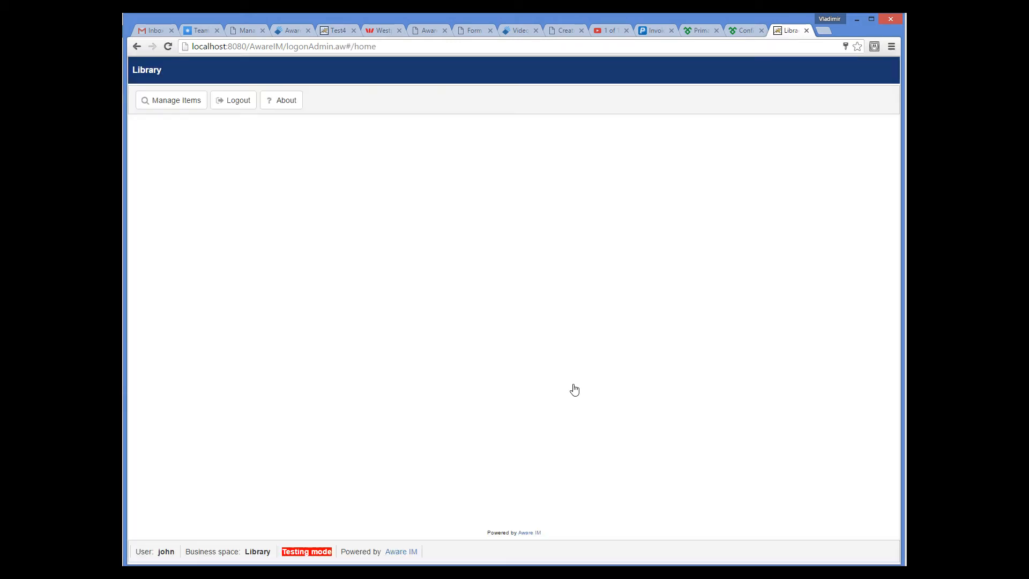
{"action": "left_click", "coordinate": [179, 109]}
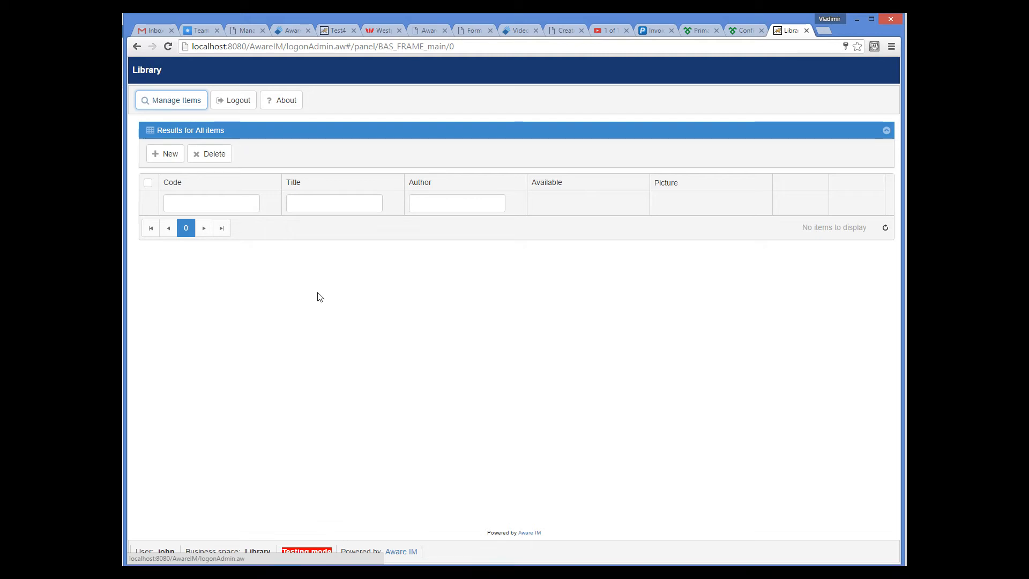
{"action": "left_click", "coordinate": [159, 154]}
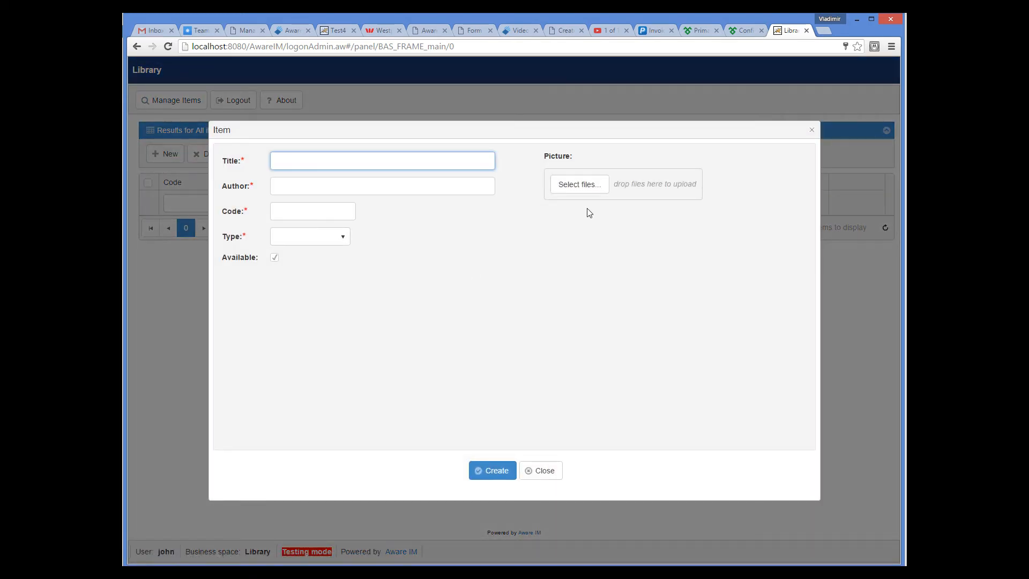
Upload lordoftherings_full.jpg as the new item's picture
{"action": "left_click", "coordinate": [587, 187]}
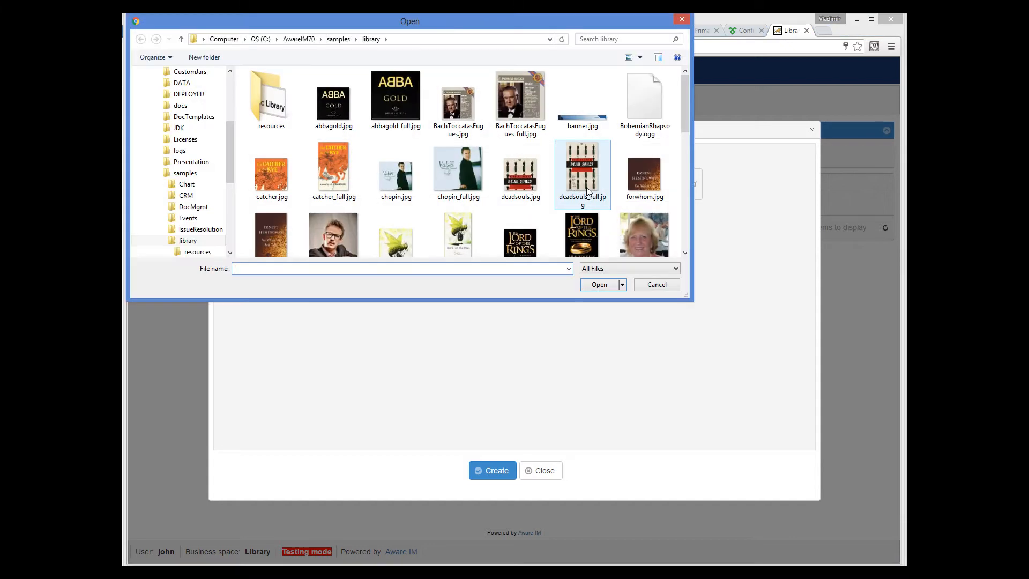
{"action": "left_click_drag", "start_coordinate": [685, 122], "coordinate": [684, 143]}
{"action": "left_click", "coordinate": [582, 164]}
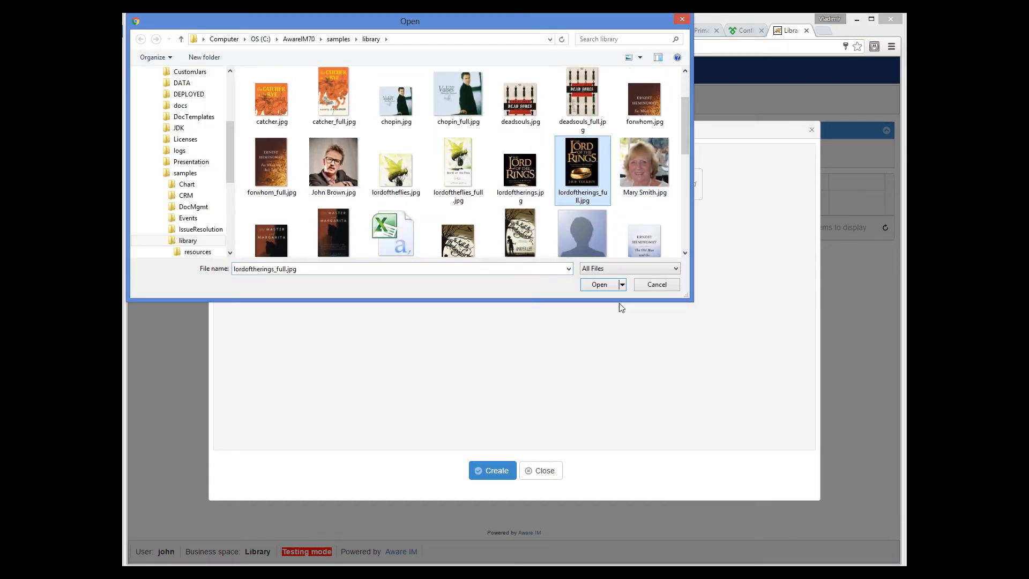
{"action": "left_click", "coordinate": [606, 285]}
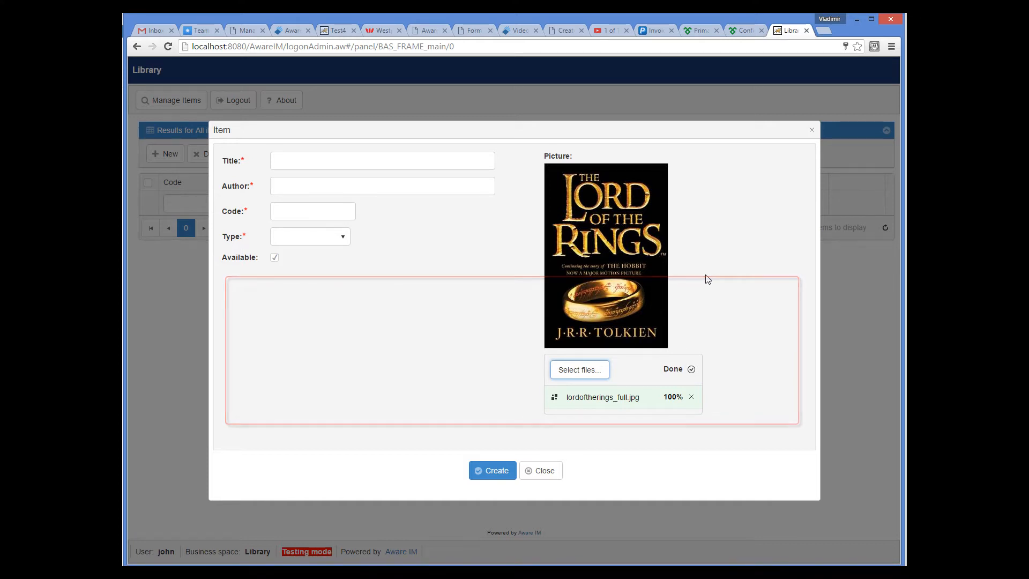
Enter title Lord of the rings, author Tolkien, code TOLK-001, type Book, and create the item
{"action": "left_click", "coordinate": [311, 162]}
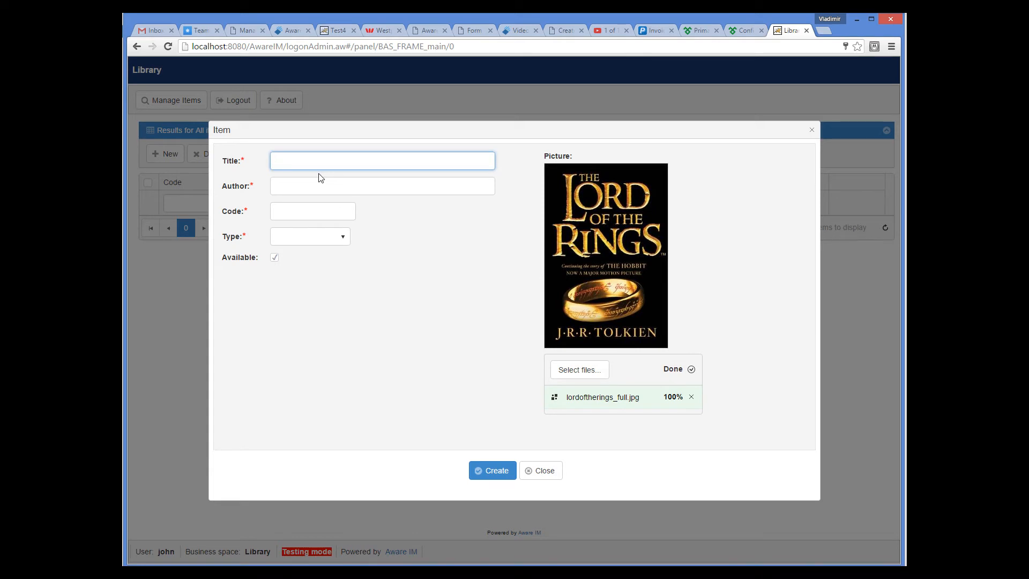
{"action": "type", "text": "Lord of the rings"}
{"action": "left_click", "coordinate": [320, 186]}
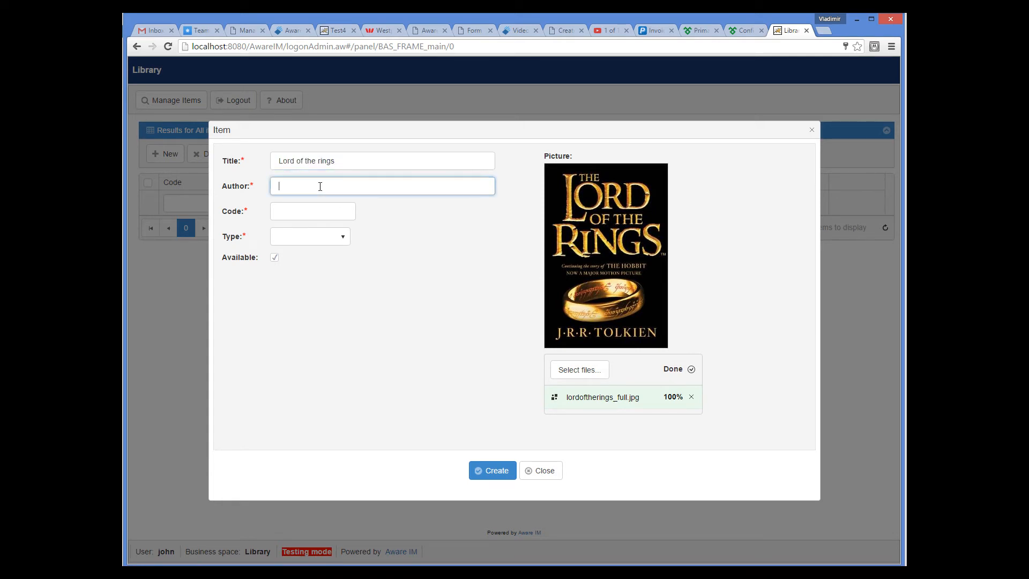
{"action": "type", "text": "Tolkien"}
{"action": "left_click", "coordinate": [294, 212]}
{"action": "type", "text": "TOLK-001"}
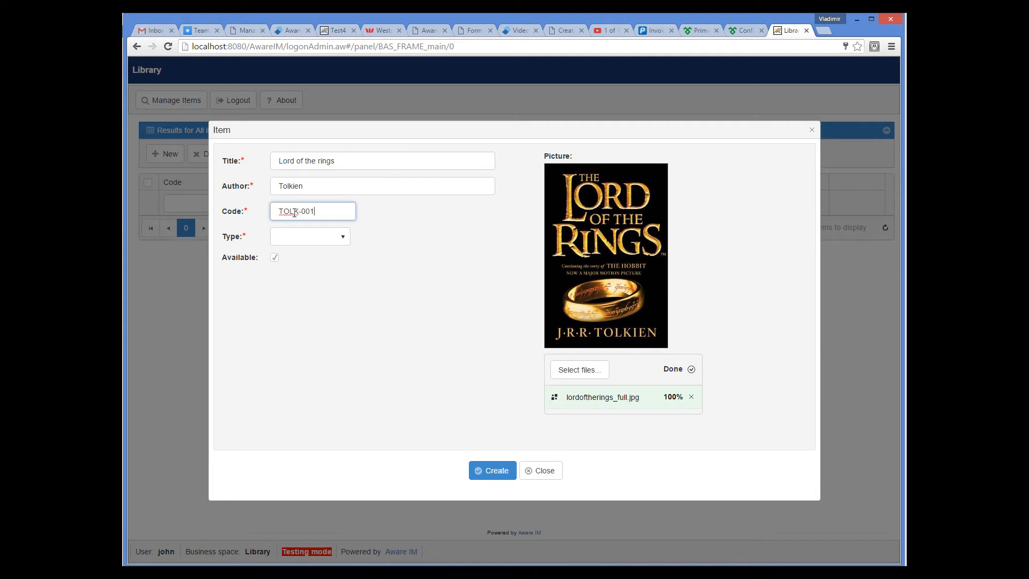
{"action": "left_click", "coordinate": [323, 241]}
{"action": "left_click", "coordinate": [308, 260]}
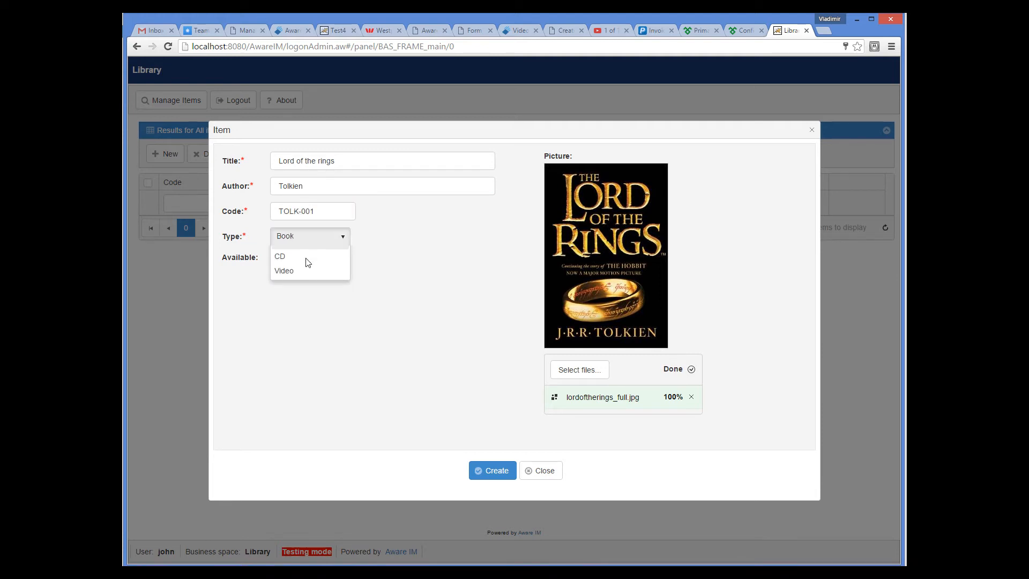
{"action": "left_click", "coordinate": [493, 472]}
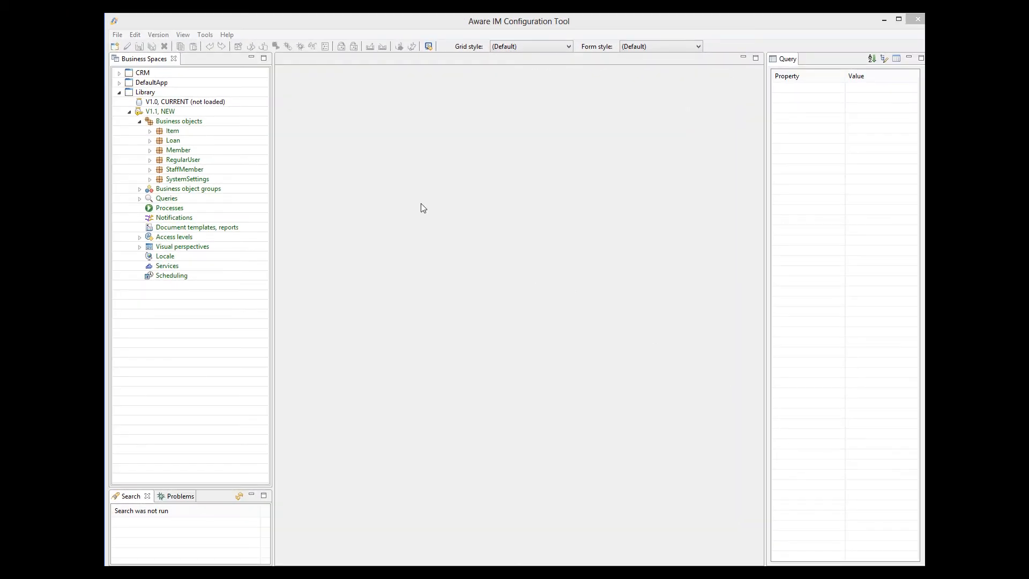
Open the Item business object's attributes and select the Picture attribute
{"action": "left_click", "coordinate": [175, 132]}
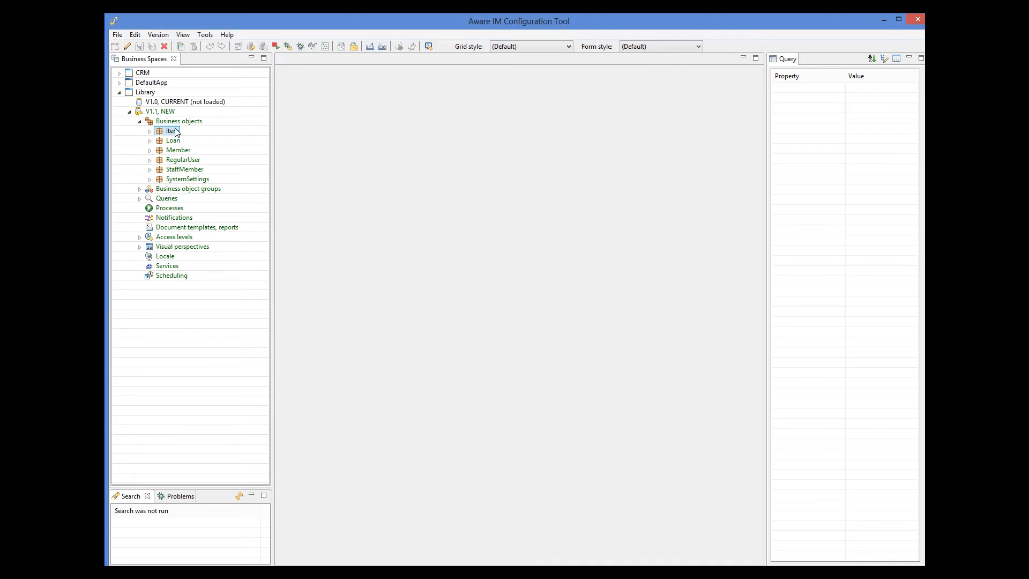
{"action": "double_click", "coordinate": [175, 131]}
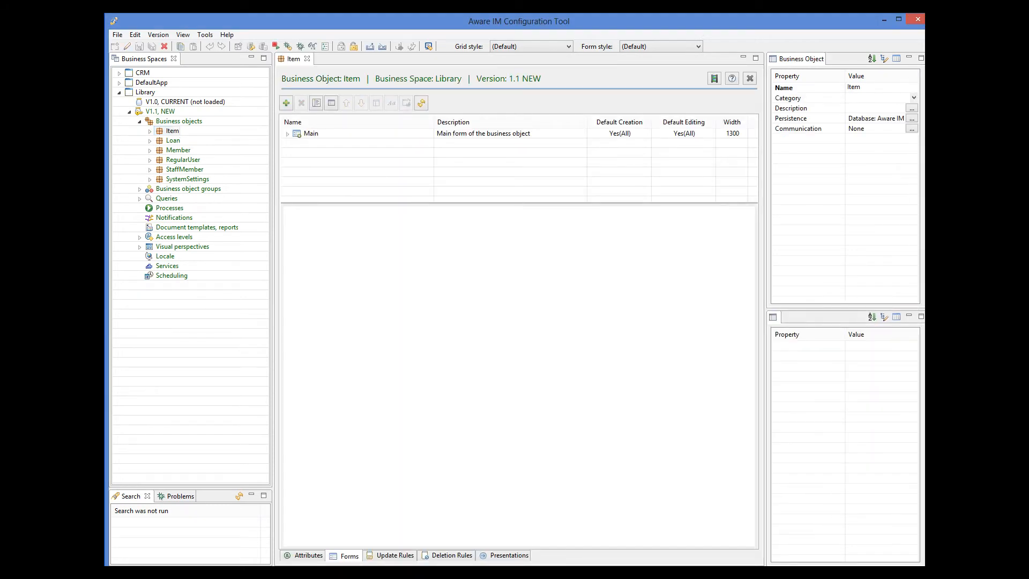
{"action": "left_click", "coordinate": [309, 555]}
{"action": "left_click", "coordinate": [306, 179]}
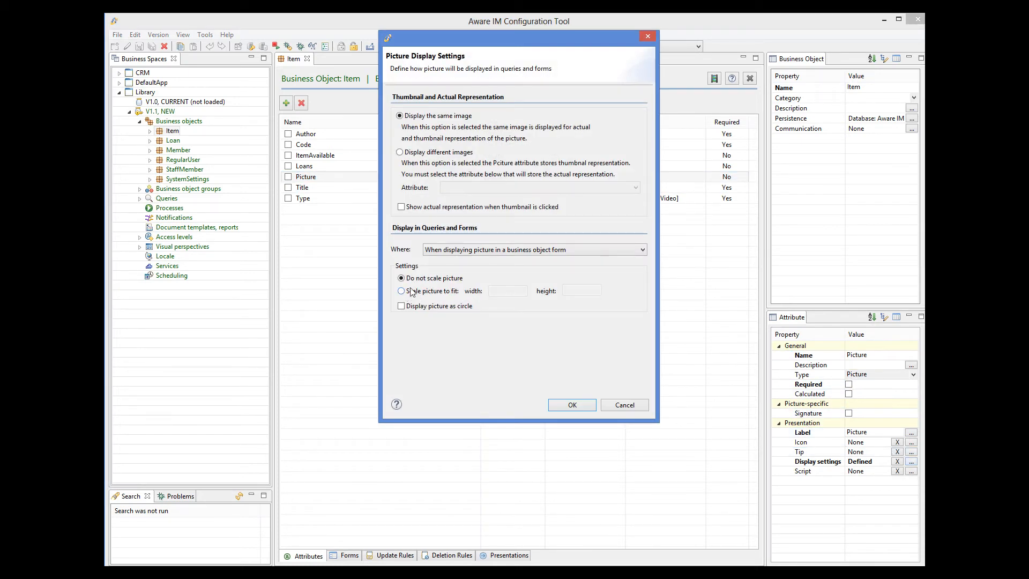
Make Picture scale to fit at width 60 on the query results form
{"action": "left_click", "coordinate": [446, 252]}
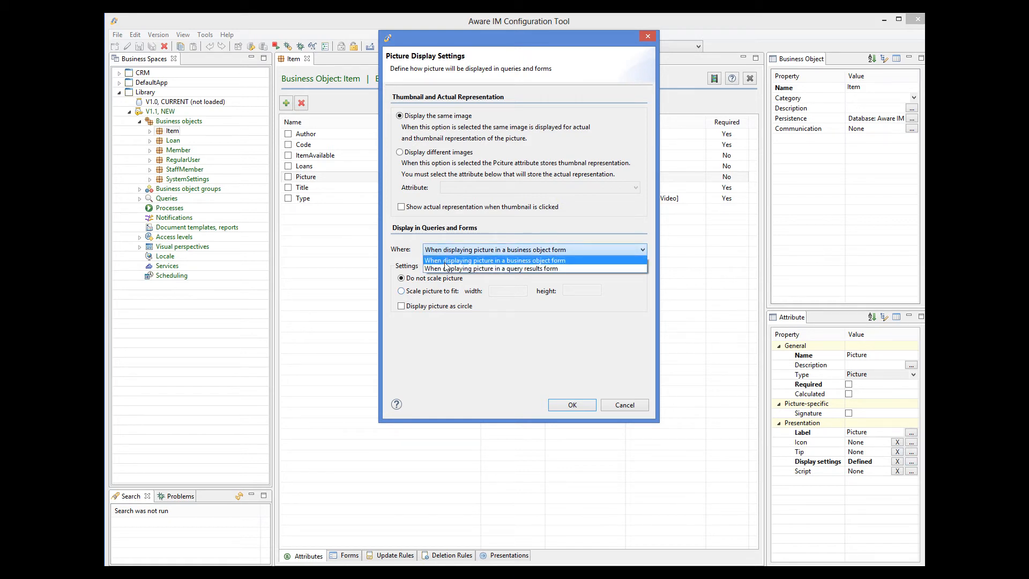
{"action": "left_click", "coordinate": [446, 268]}
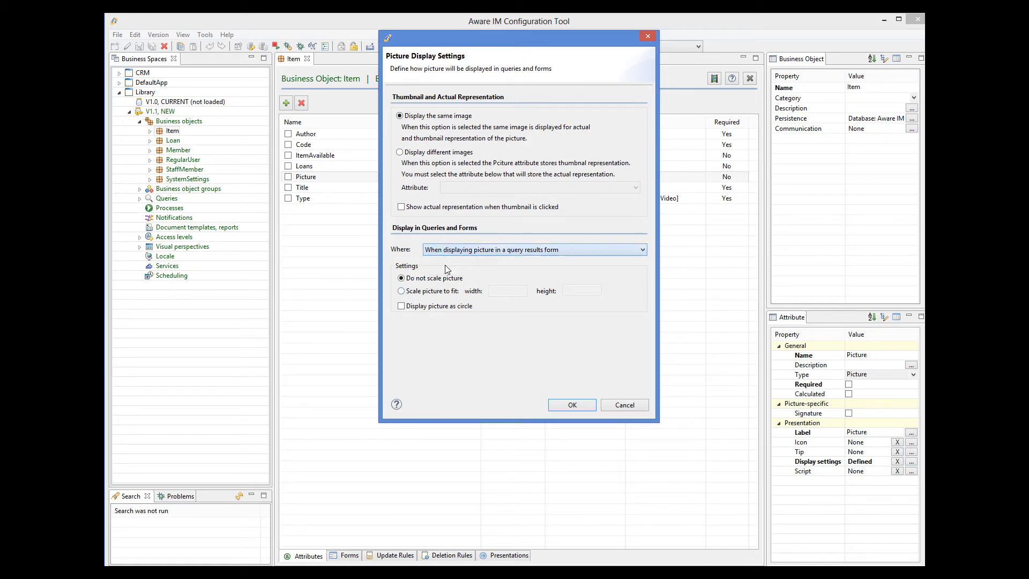
{"action": "left_click", "coordinate": [402, 292]}
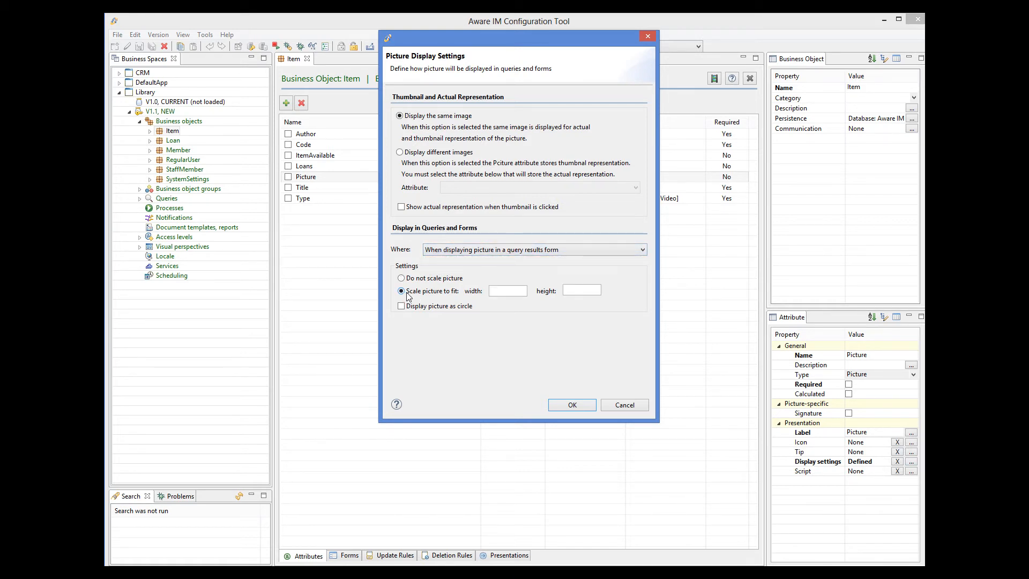
{"action": "left_click", "coordinate": [520, 291]}
{"action": "type", "text": "60"}
{"action": "left_click", "coordinate": [577, 292]}
{"action": "left_click", "coordinate": [587, 404]}
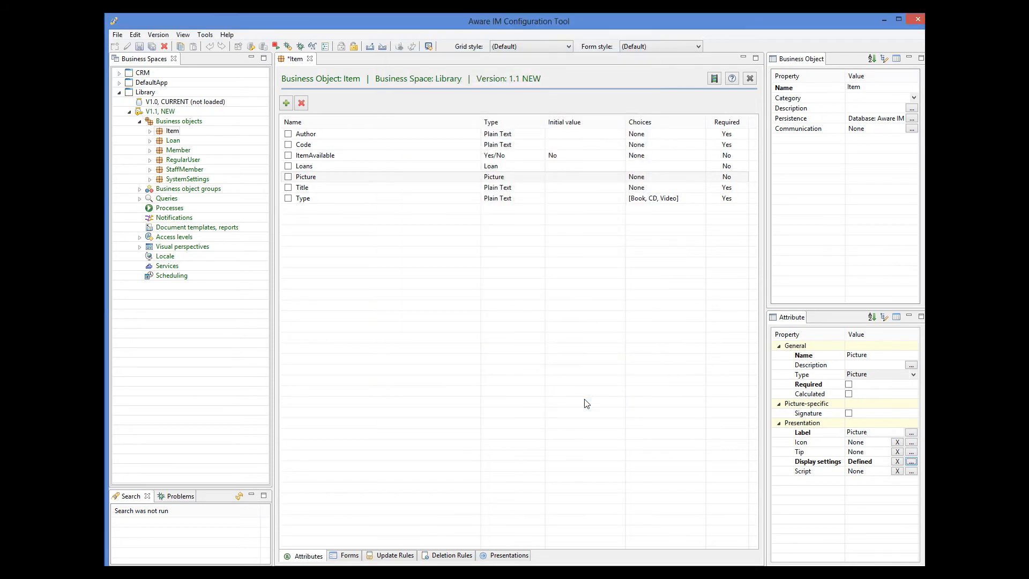
Save the Item business object and expand the Queries list
{"action": "left_click", "coordinate": [139, 48]}
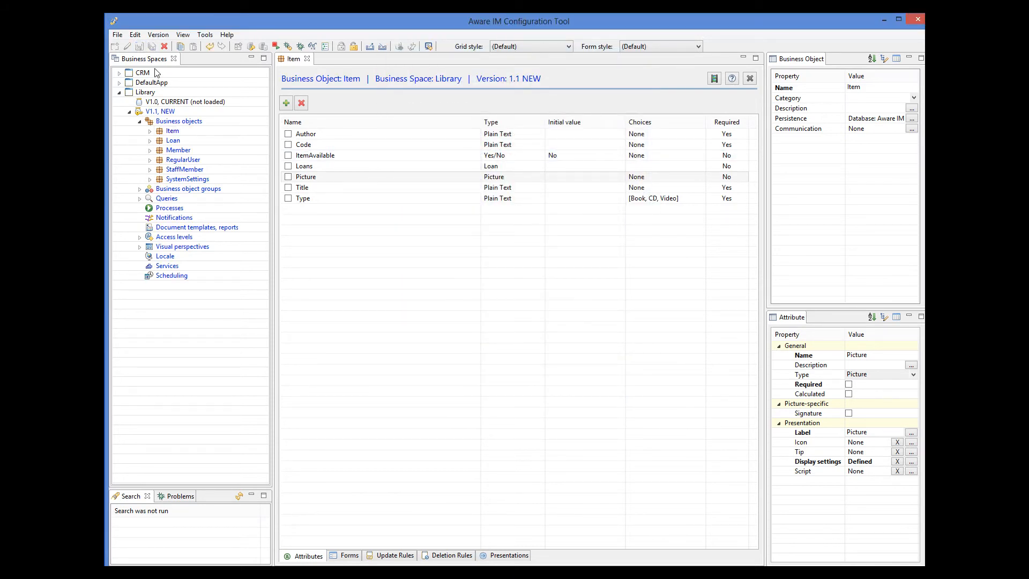
{"action": "left_click", "coordinate": [324, 179]}
{"action": "left_click", "coordinate": [188, 189]}
{"action": "double_click", "coordinate": [167, 198]}
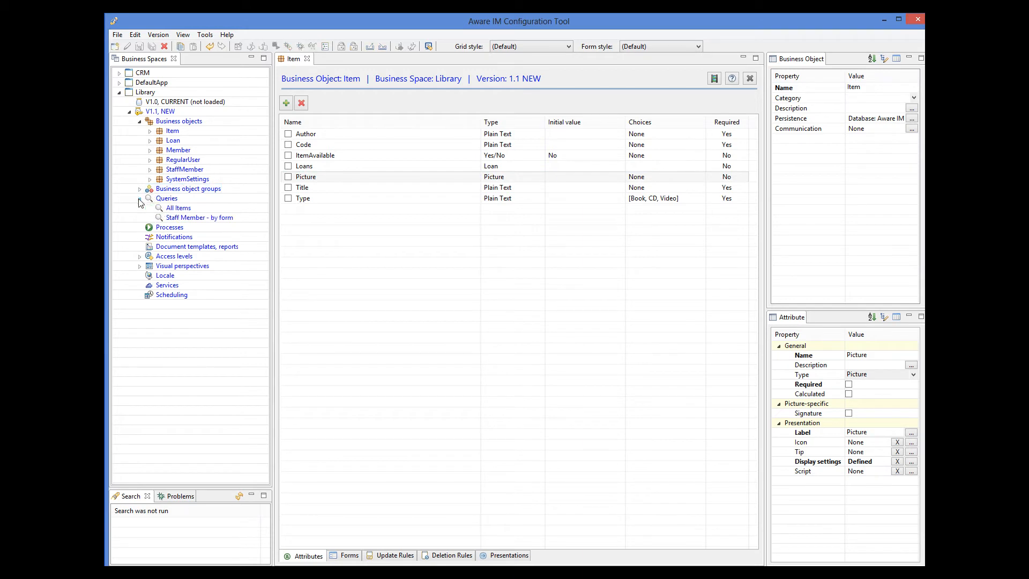
Open the All Items query, closing the Staff Member query opened by mistake
{"action": "double_click", "coordinate": [182, 217]}
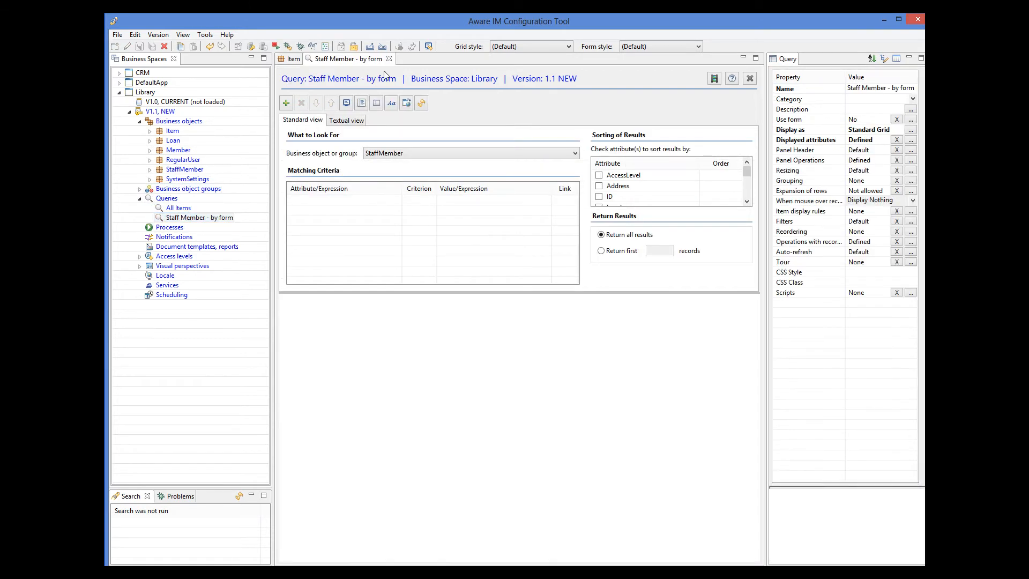
{"action": "left_click", "coordinate": [389, 58]}
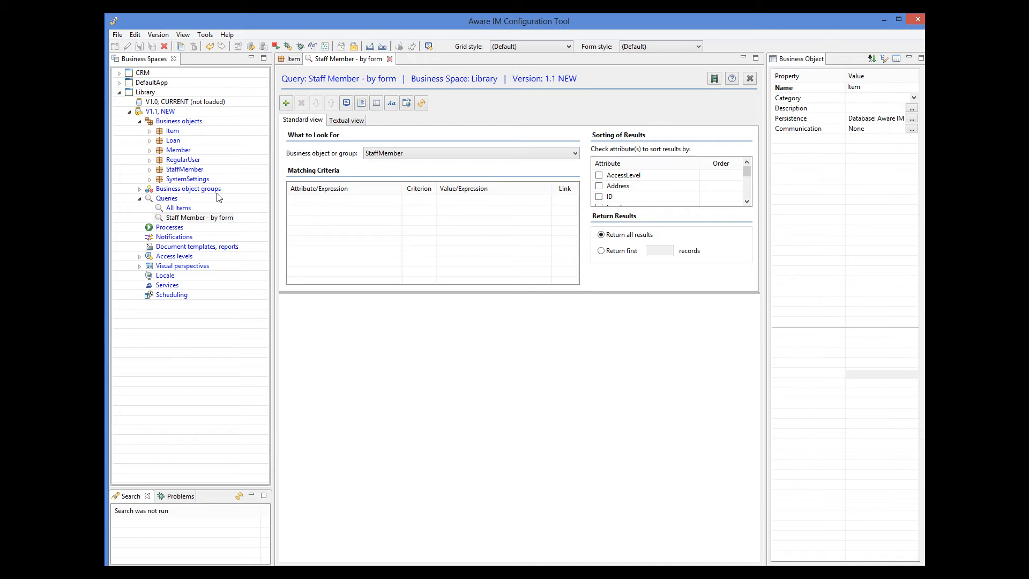
{"action": "double_click", "coordinate": [184, 210]}
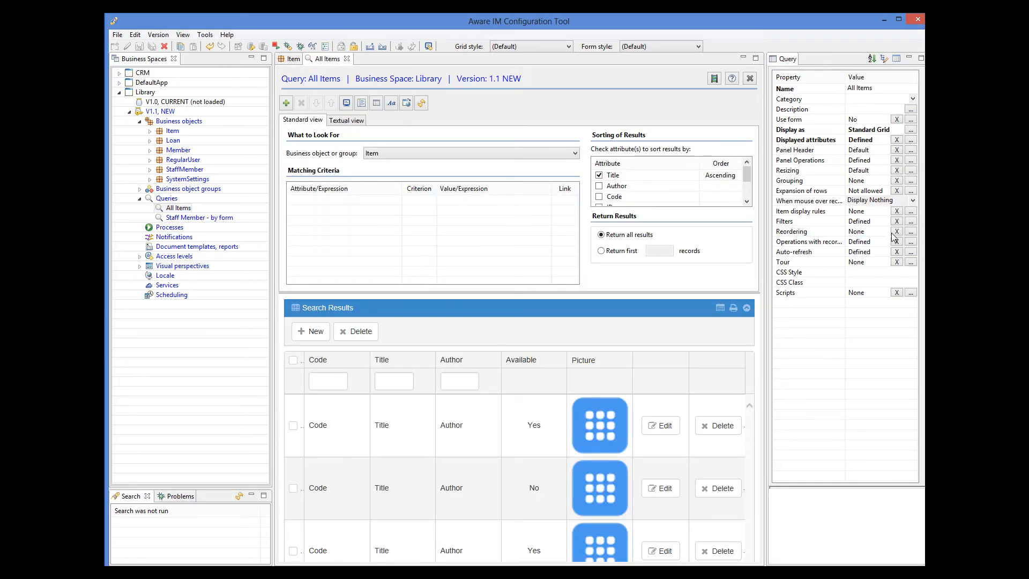
Set the Author, Code and Title filters to default to Starts with, then save the query
{"action": "left_click", "coordinate": [912, 222]}
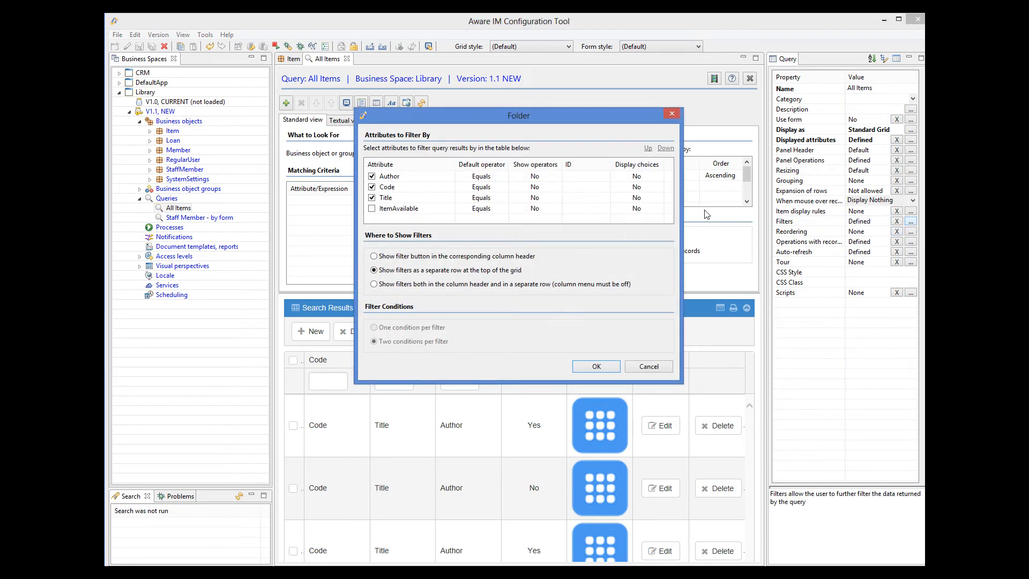
{"action": "left_click", "coordinate": [504, 175]}
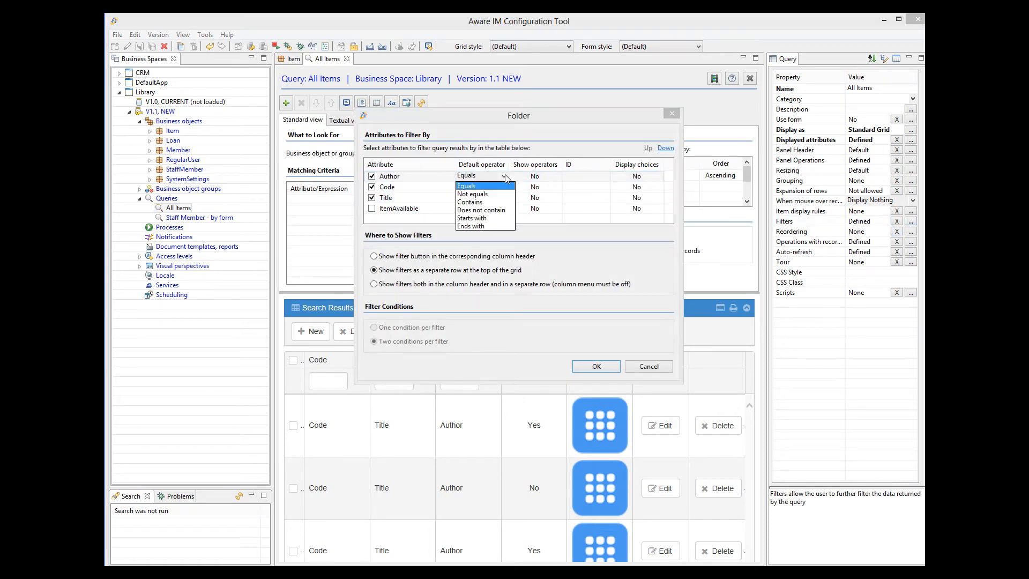
{"action": "left_click", "coordinate": [489, 219]}
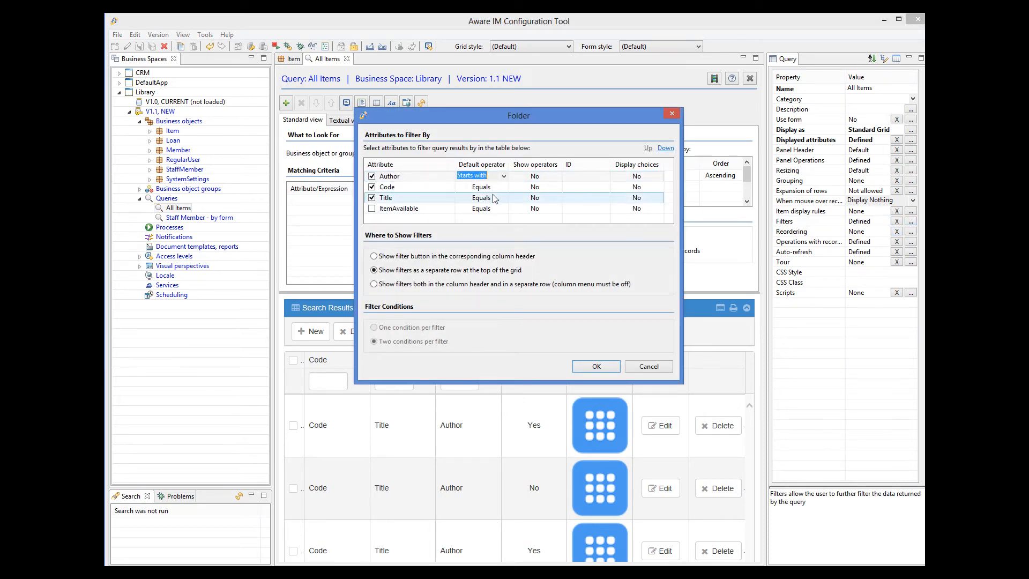
{"action": "left_click", "coordinate": [504, 187]}
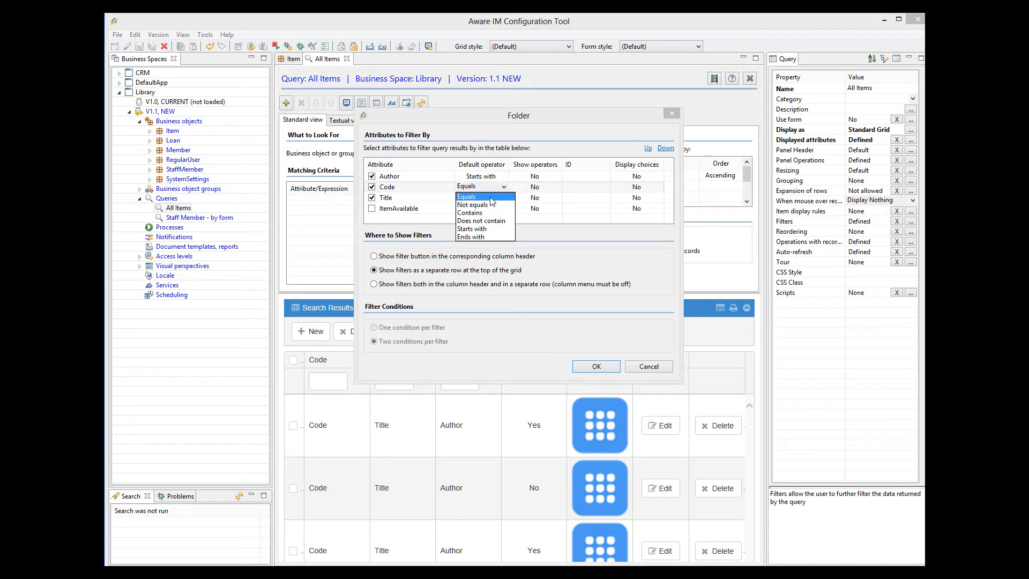
{"action": "left_click", "coordinate": [482, 230]}
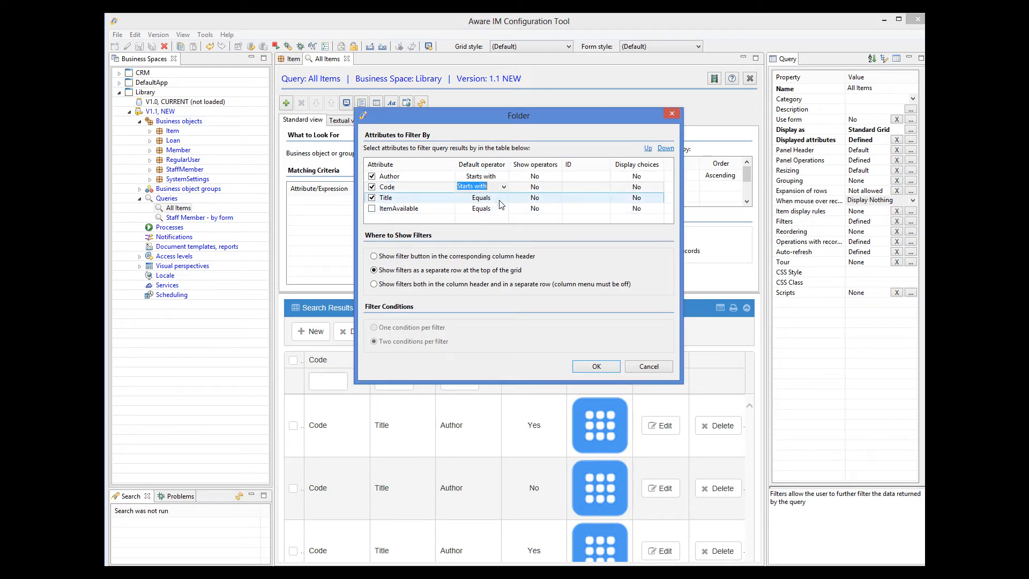
{"action": "left_click", "coordinate": [503, 198]}
{"action": "left_click", "coordinate": [503, 199]}
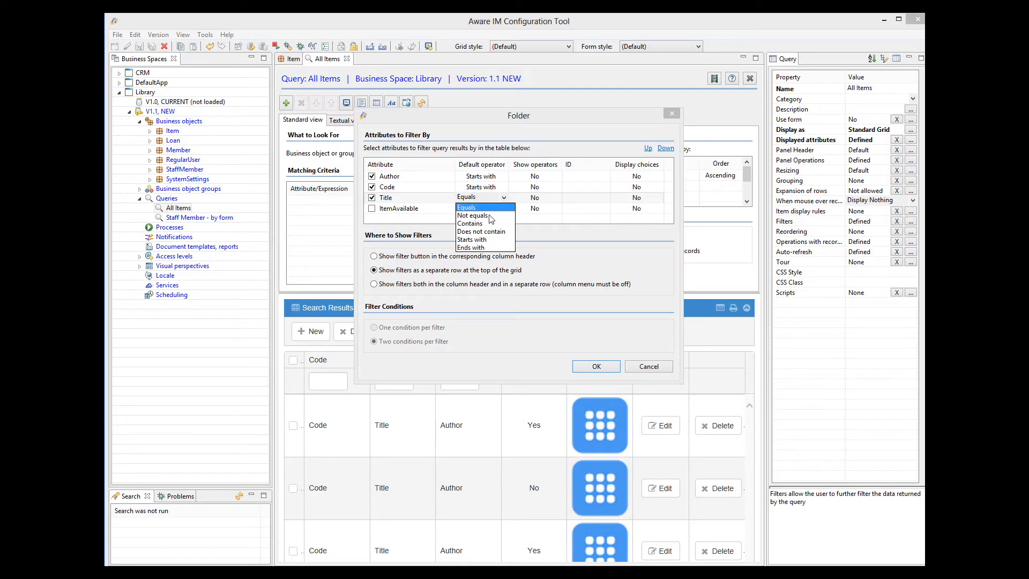
{"action": "left_click", "coordinate": [484, 239]}
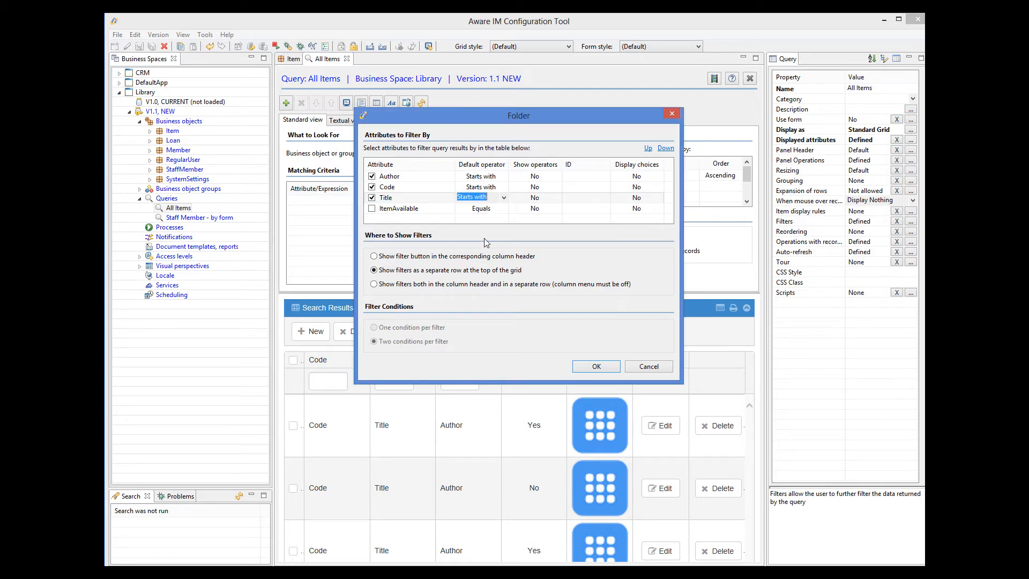
{"action": "left_click", "coordinate": [596, 366]}
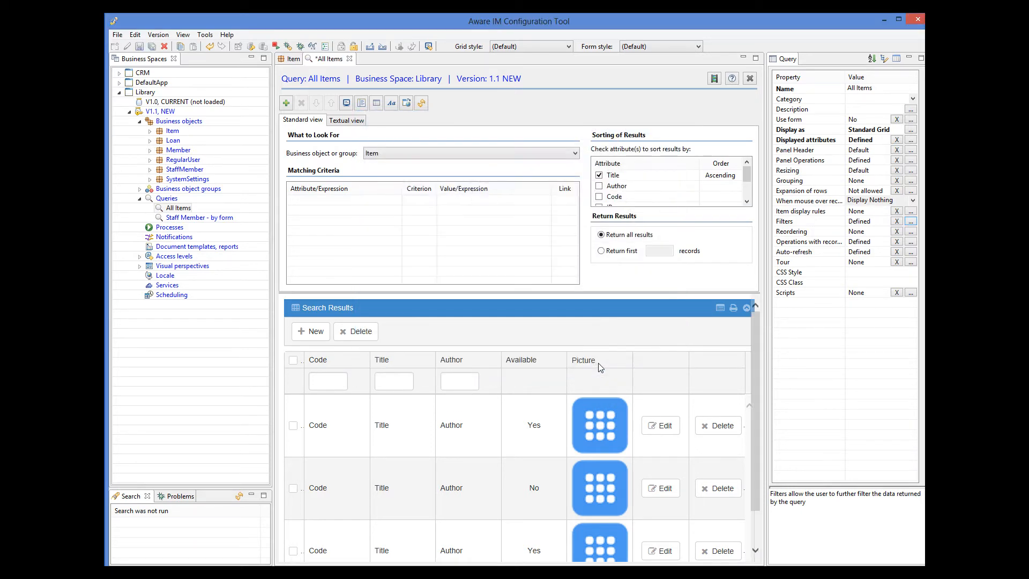
{"action": "left_click", "coordinate": [141, 50]}
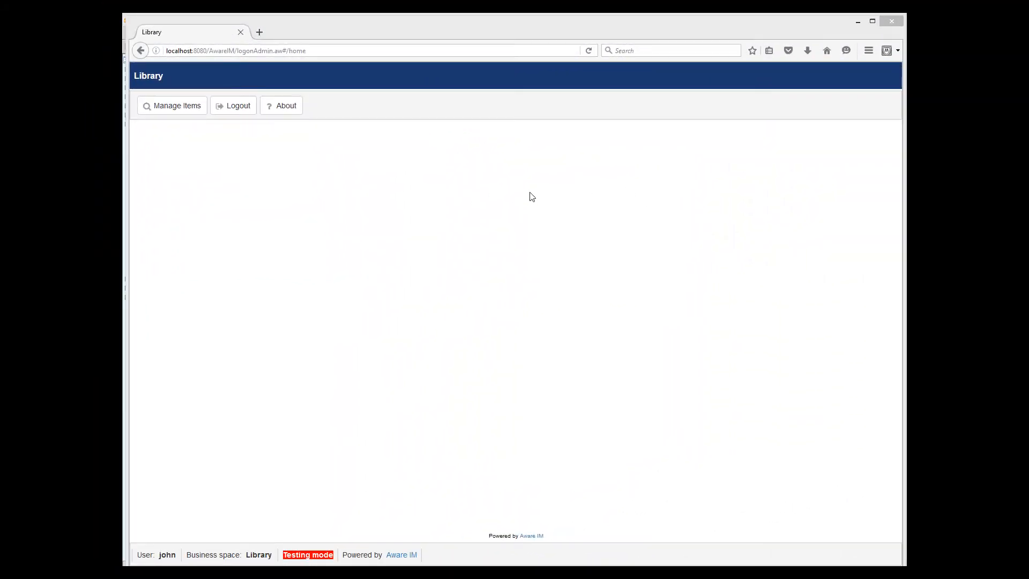
Start a new item: title To kill a mocking bird, author Harper Lee, code HL-001, type Book
{"action": "left_click", "coordinate": [184, 111]}
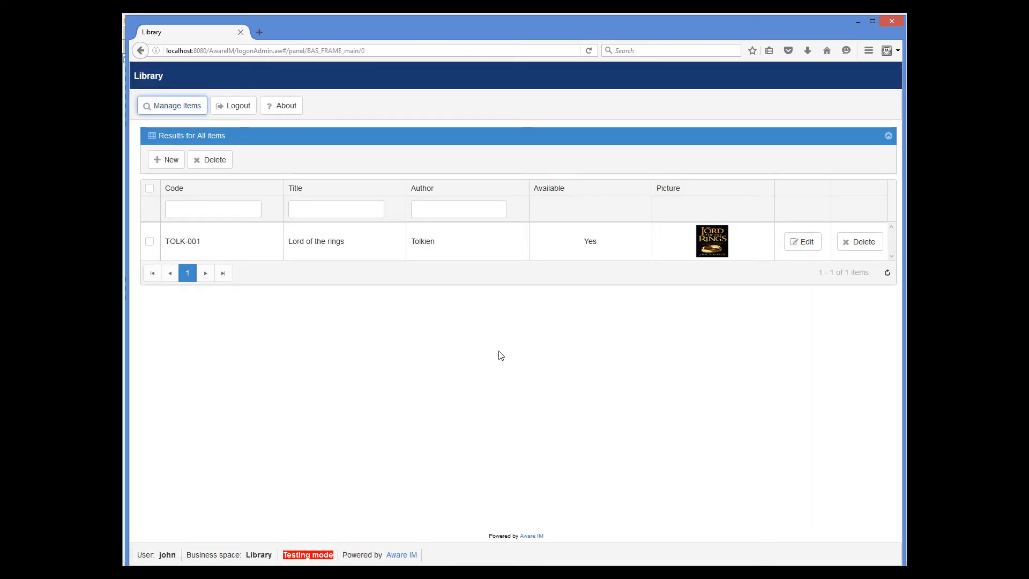
{"action": "left_click", "coordinate": [170, 160]}
{"action": "type", "text": "To kill a mocking bird"}
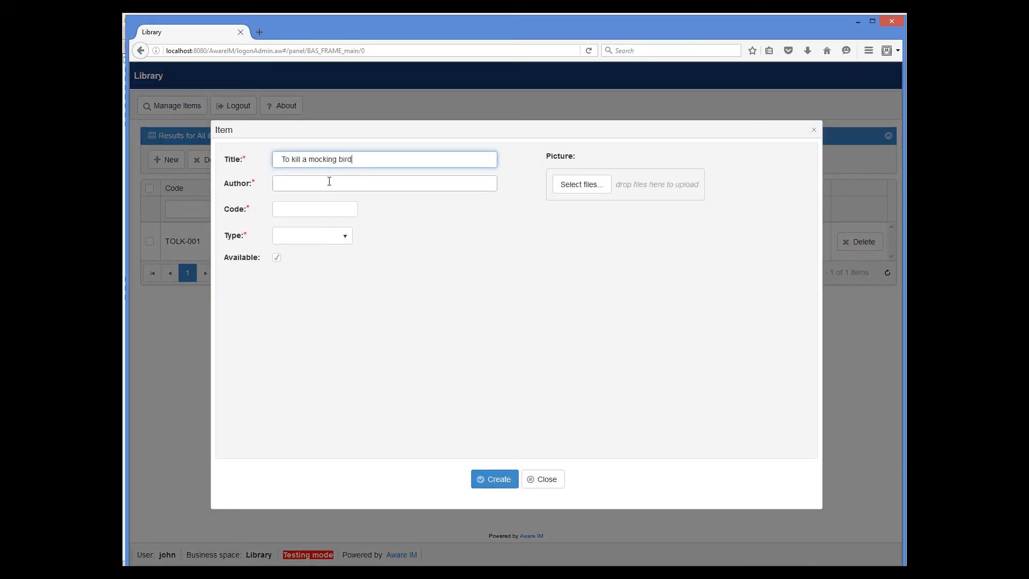
{"action": "left_click", "coordinate": [329, 182]}
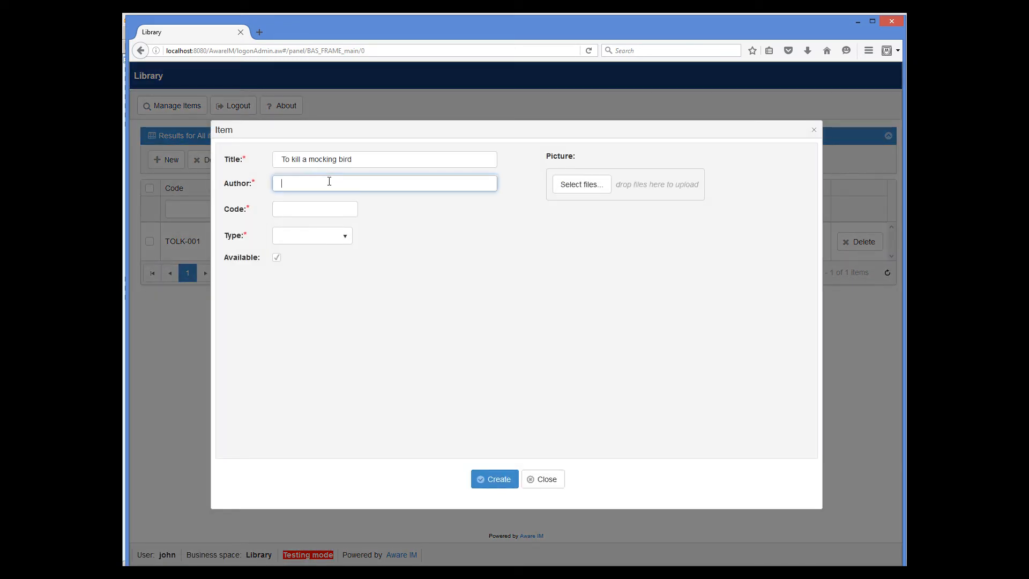
{"action": "type", "text": "Harper Lee"}
{"action": "left_click", "coordinate": [317, 207]}
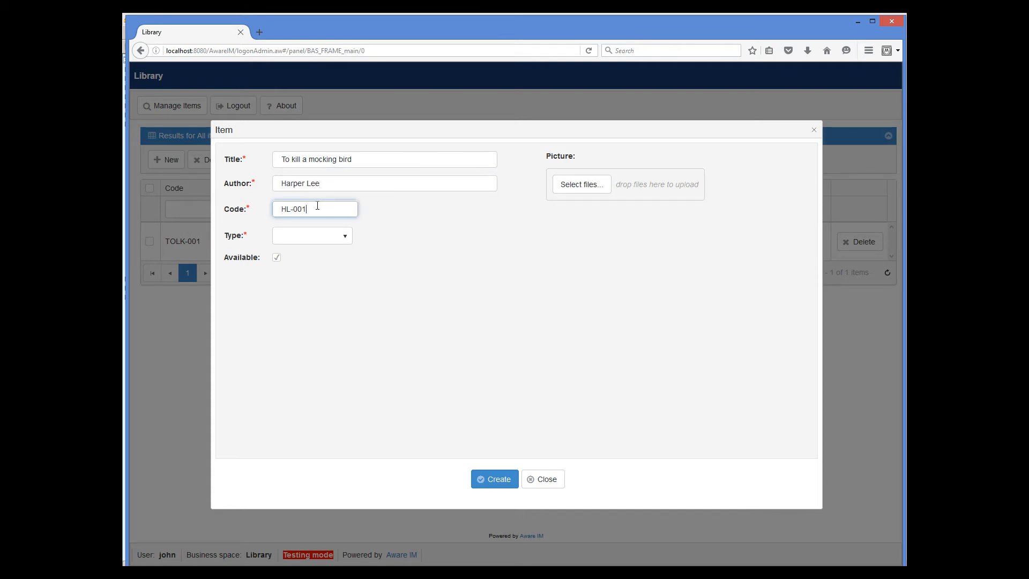
{"action": "left_click", "coordinate": [326, 236]}
{"action": "left_click", "coordinate": [303, 255]}
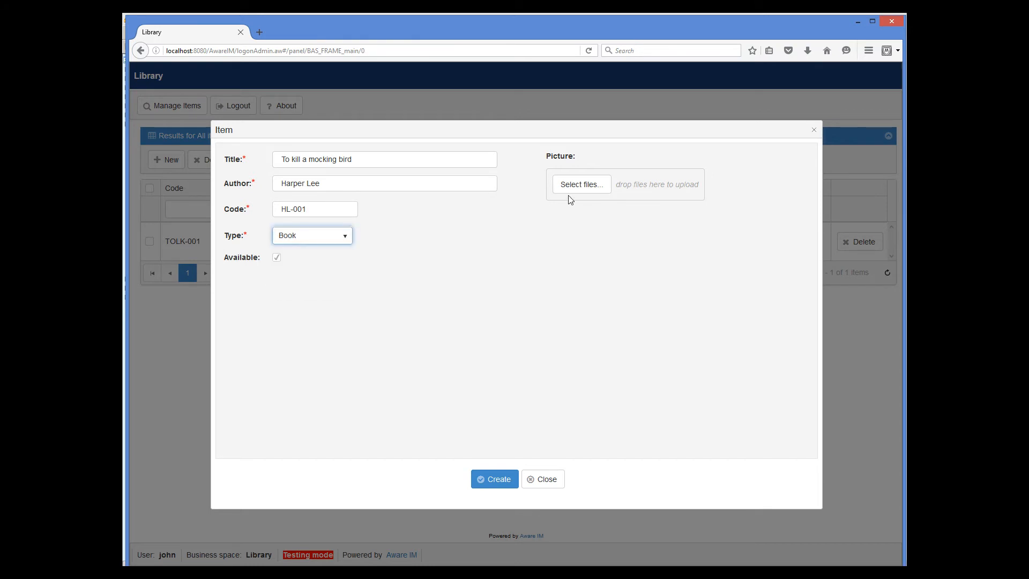
Attach mockingbird_full.jpg as the cover and create the item
{"action": "left_click", "coordinate": [581, 185]}
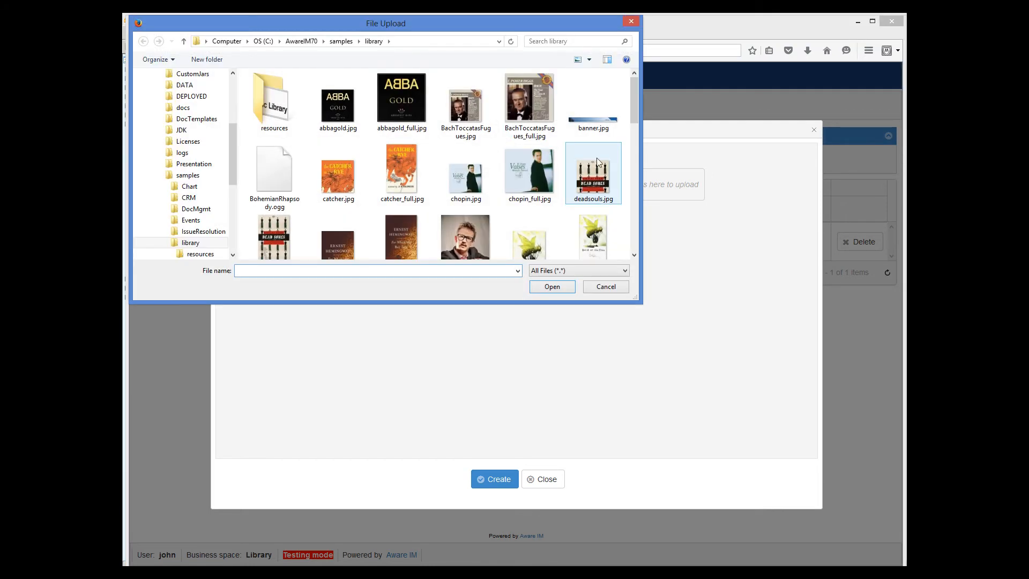
{"action": "scroll", "coordinate": [634, 129], "scroll_direction": "down", "scroll_amount": 5}
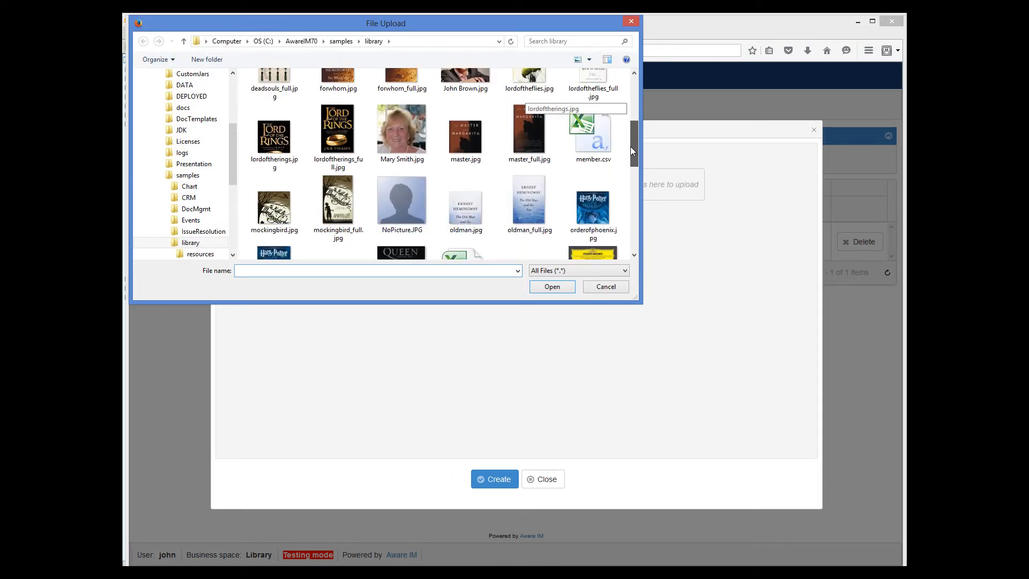
{"action": "left_click", "coordinate": [337, 203]}
{"action": "left_click", "coordinate": [554, 287]}
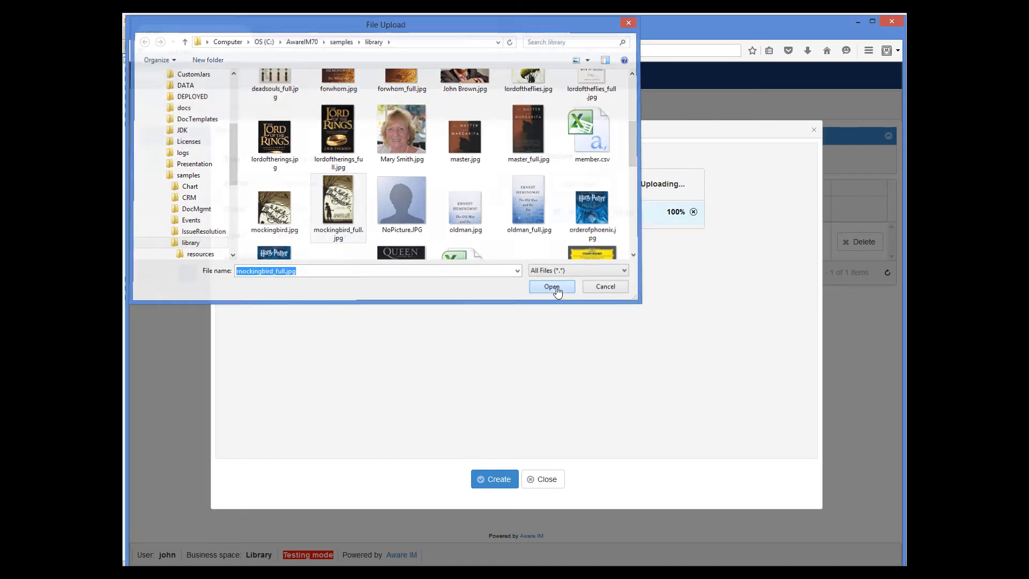
{"action": "left_click", "coordinate": [502, 479]}
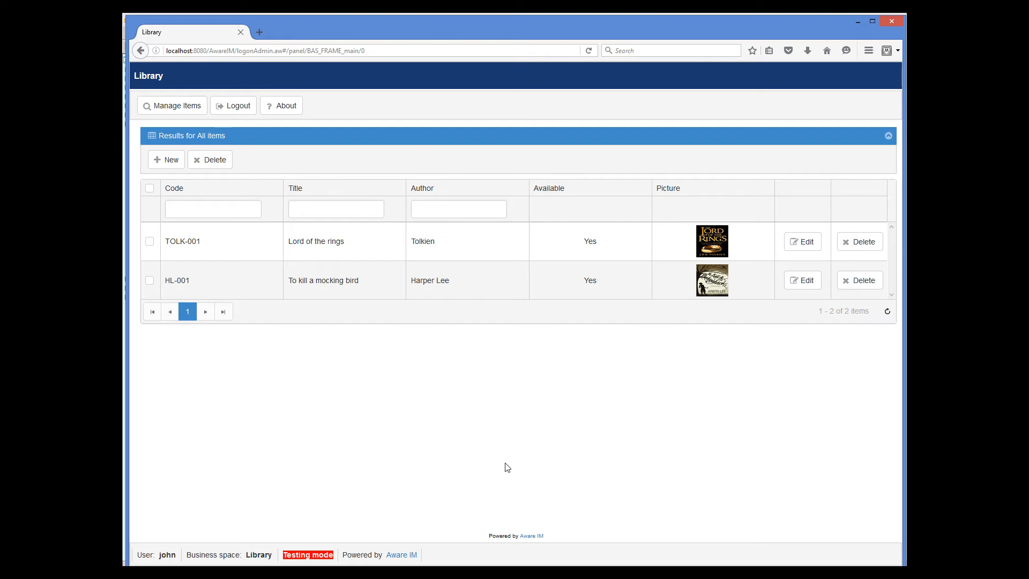
Filter the items by a Title starting with 'L', then clear the filter
{"action": "left_click", "coordinate": [308, 210]}
{"action": "type", "text": "Lo"}
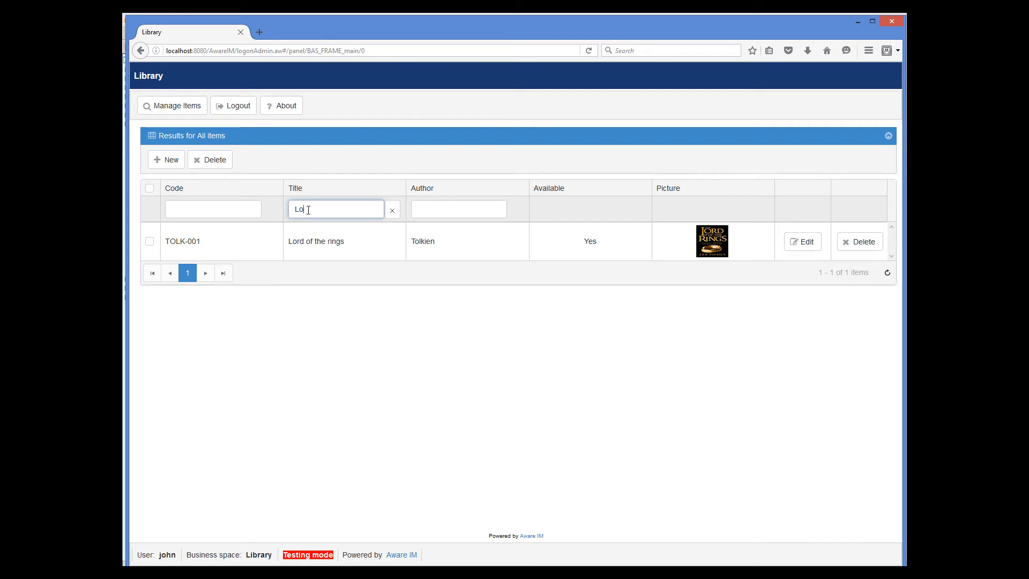
{"action": "left_click", "coordinate": [391, 213]}
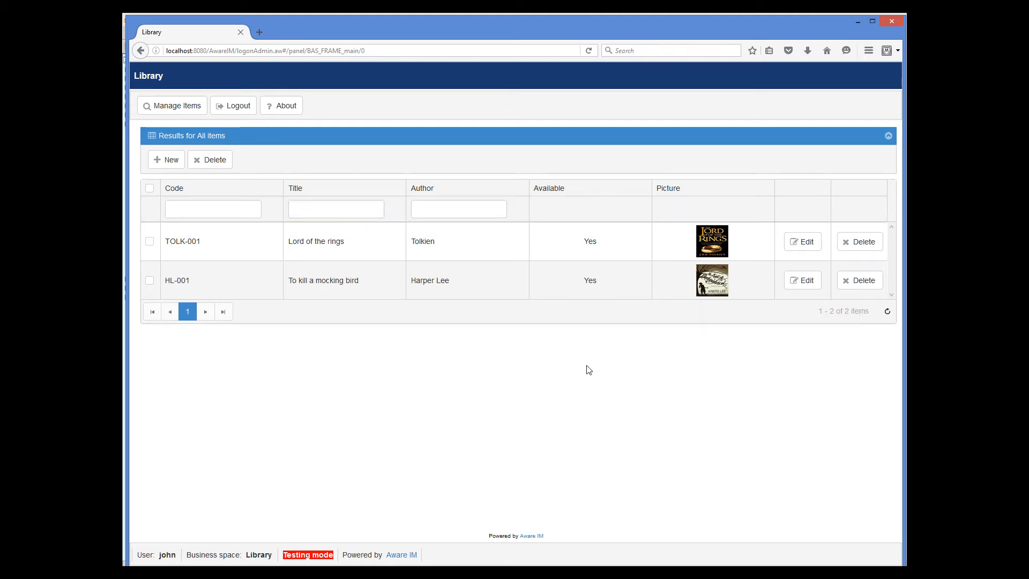
Open, minimize and close both items' Edit windows, then request deleting Lord of the rings
{"action": "left_click", "coordinate": [794, 243]}
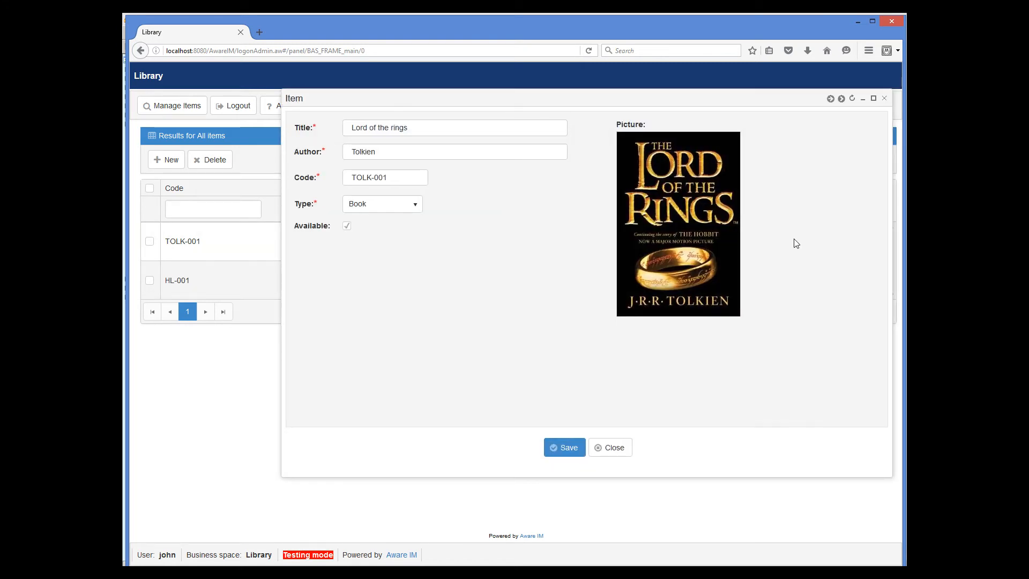
{"action": "left_click", "coordinate": [862, 100]}
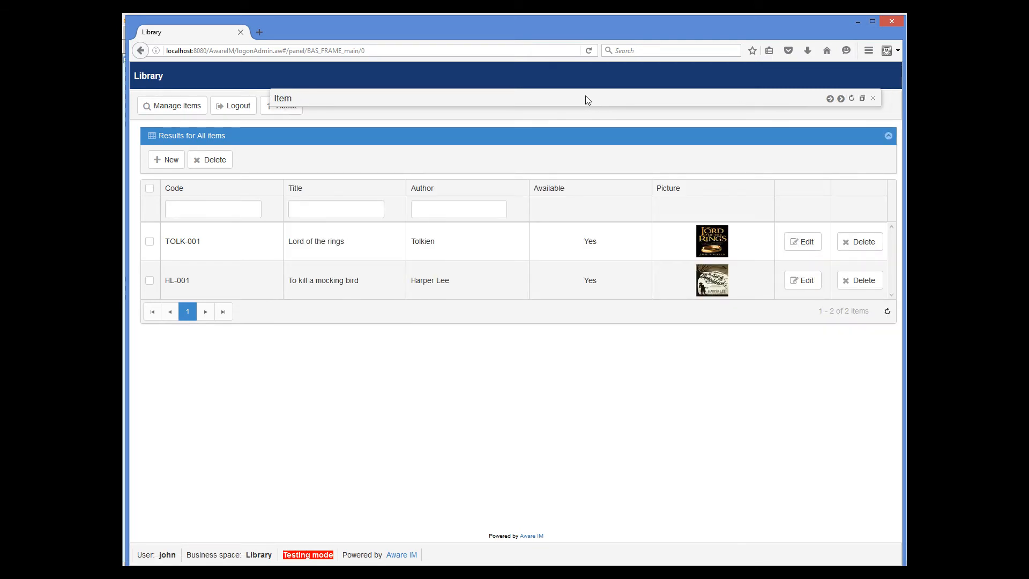
{"action": "left_click_drag", "start_coordinate": [586, 97], "coordinate": [549, 90]}
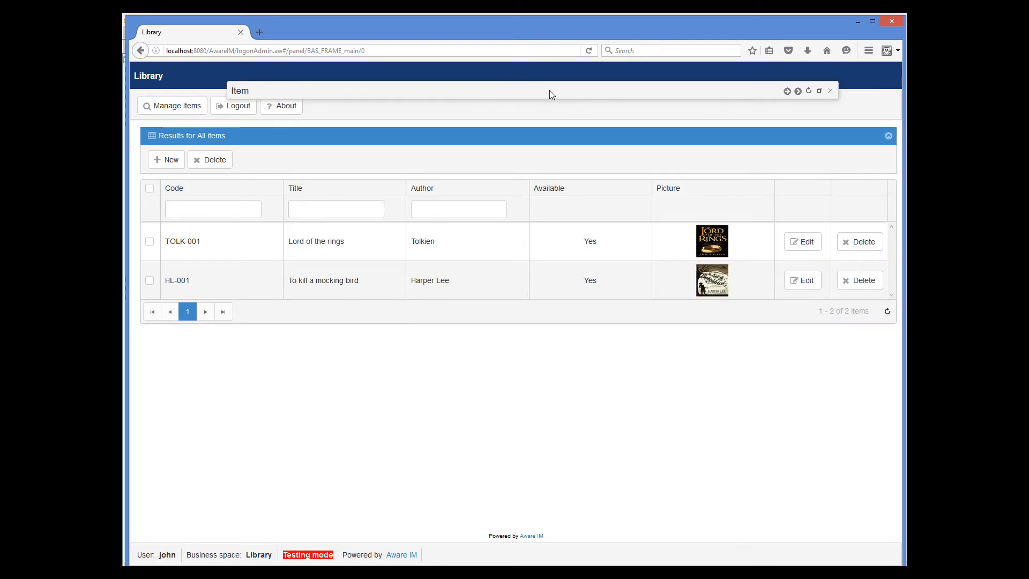
{"action": "left_click", "coordinate": [801, 285]}
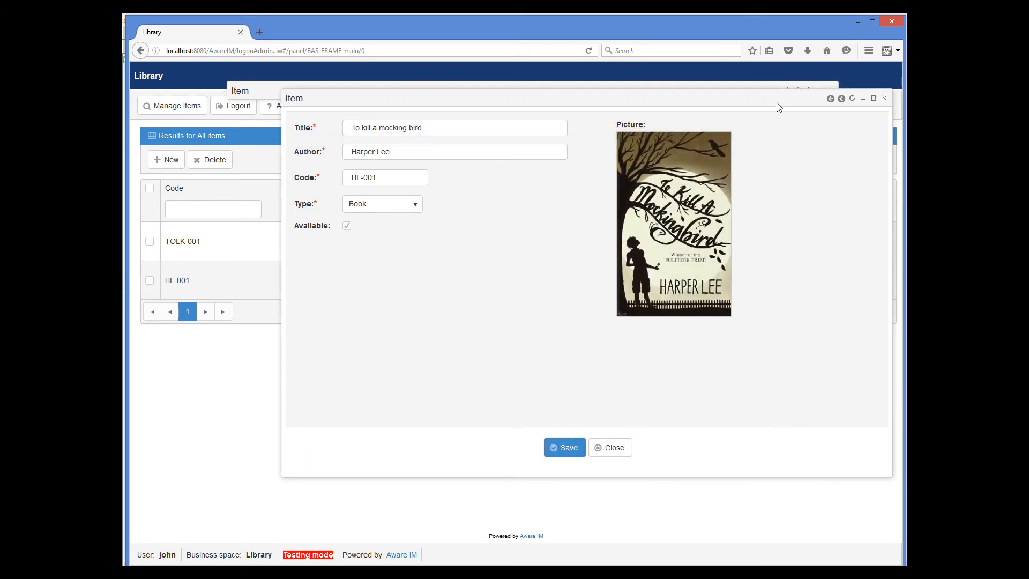
{"action": "left_click_drag", "start_coordinate": [779, 104], "coordinate": [708, 161]}
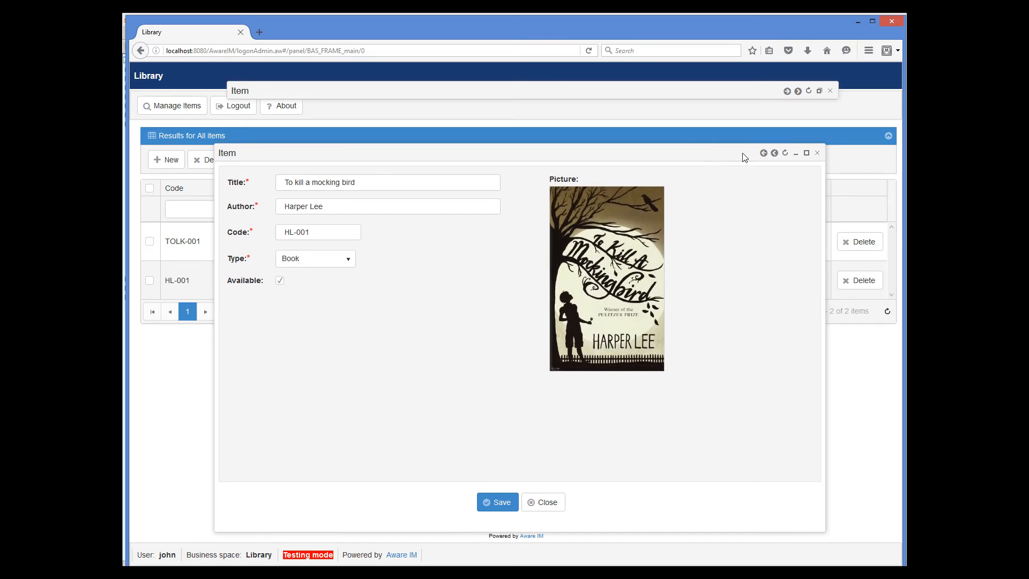
{"action": "left_click", "coordinate": [793, 154]}
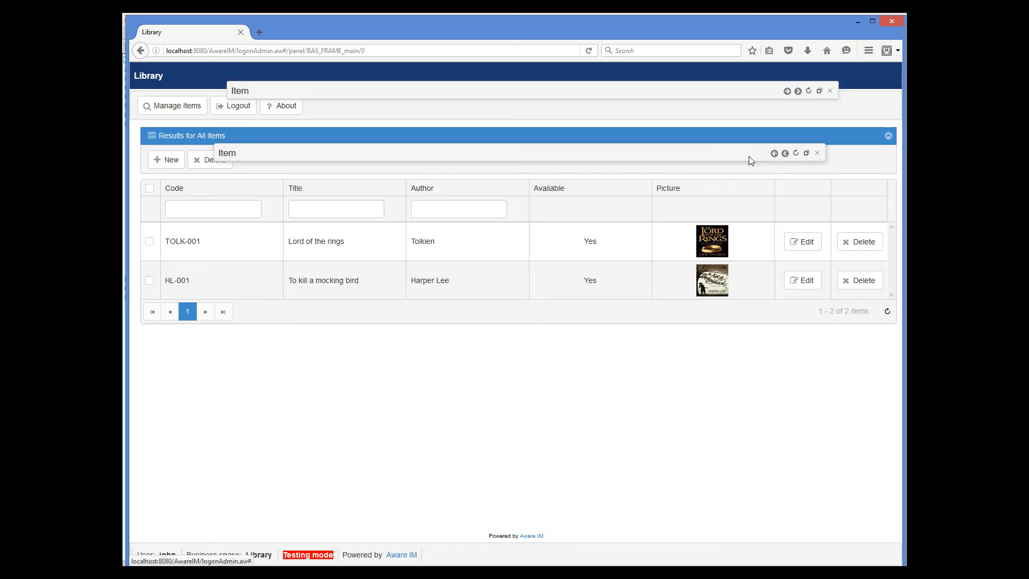
{"action": "left_click_drag", "start_coordinate": [736, 152], "coordinate": [757, 111]}
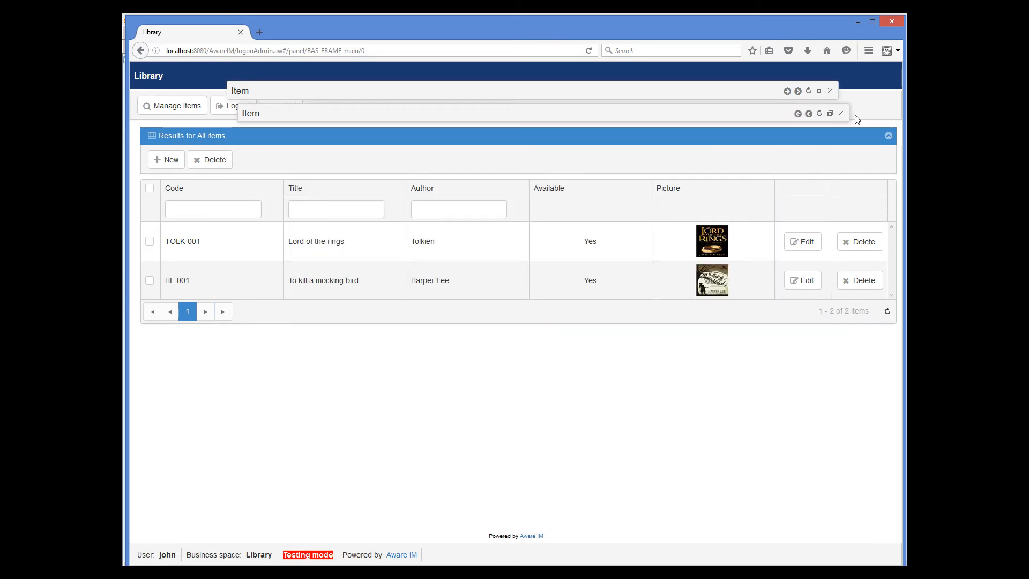
{"action": "left_click", "coordinate": [841, 113]}
{"action": "left_click", "coordinate": [831, 91]}
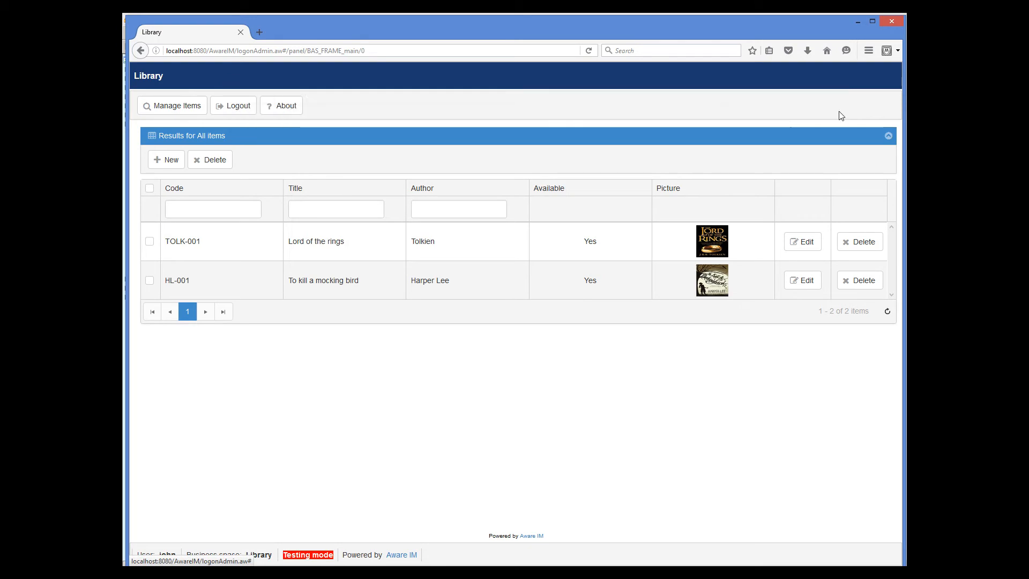
{"action": "left_click", "coordinate": [862, 246]}
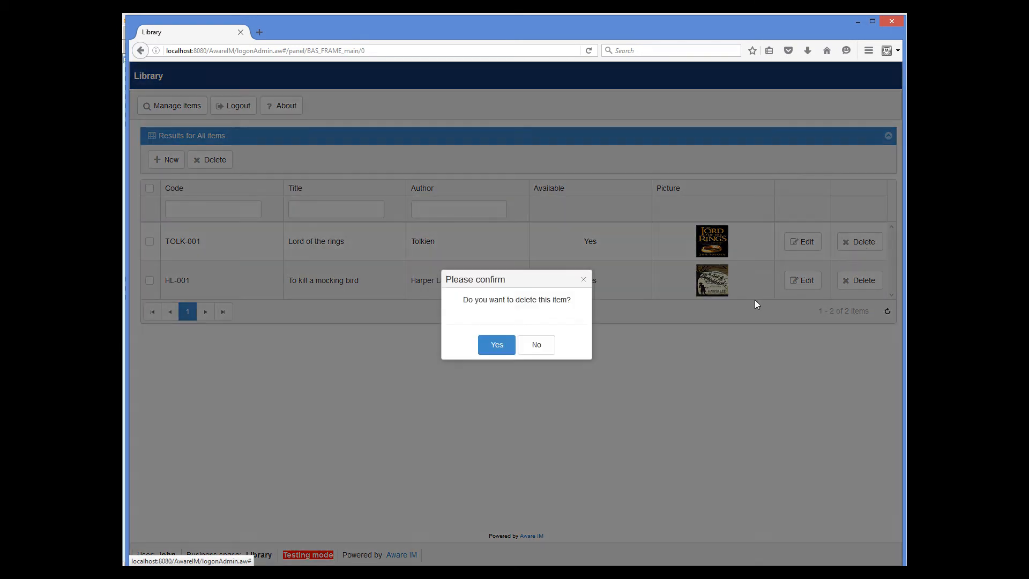
Refuse the single delete, then select TOLK-001 and HL-001, request deletion, and refuse again
{"action": "left_click", "coordinate": [547, 348]}
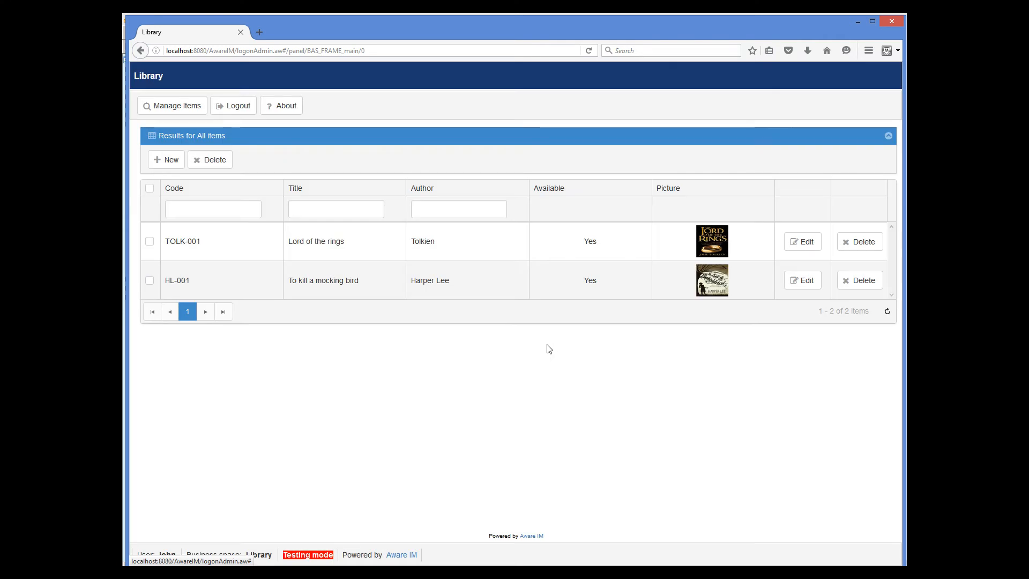
{"action": "left_click", "coordinate": [150, 239]}
{"action": "left_click", "coordinate": [148, 289]}
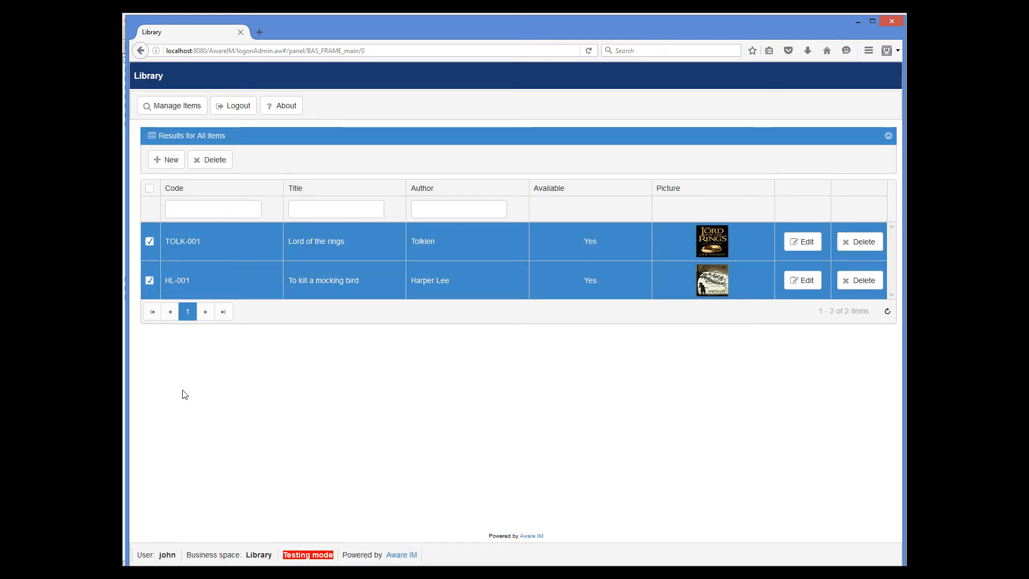
{"action": "left_click", "coordinate": [213, 159]}
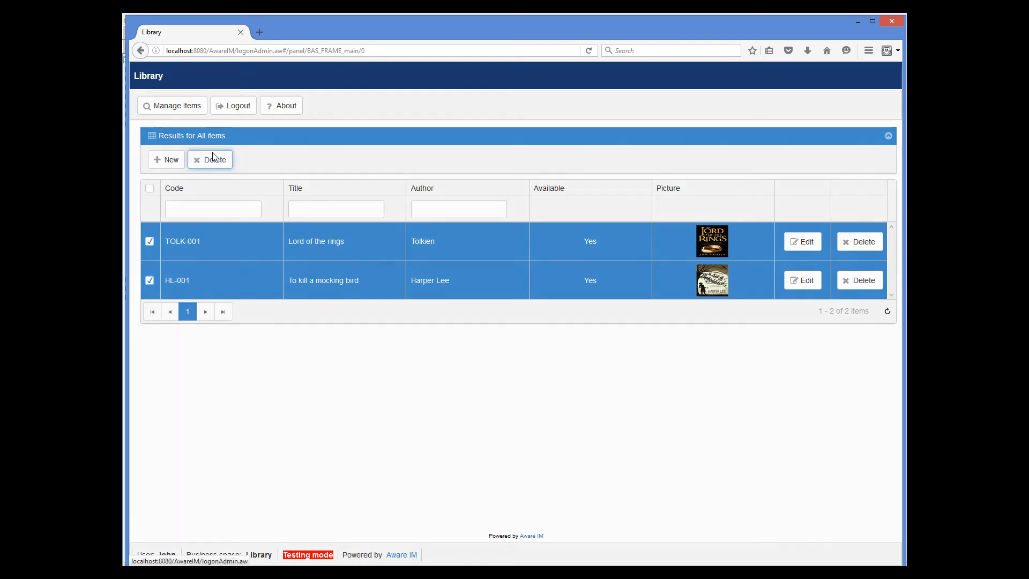
{"action": "left_click", "coordinate": [537, 346]}
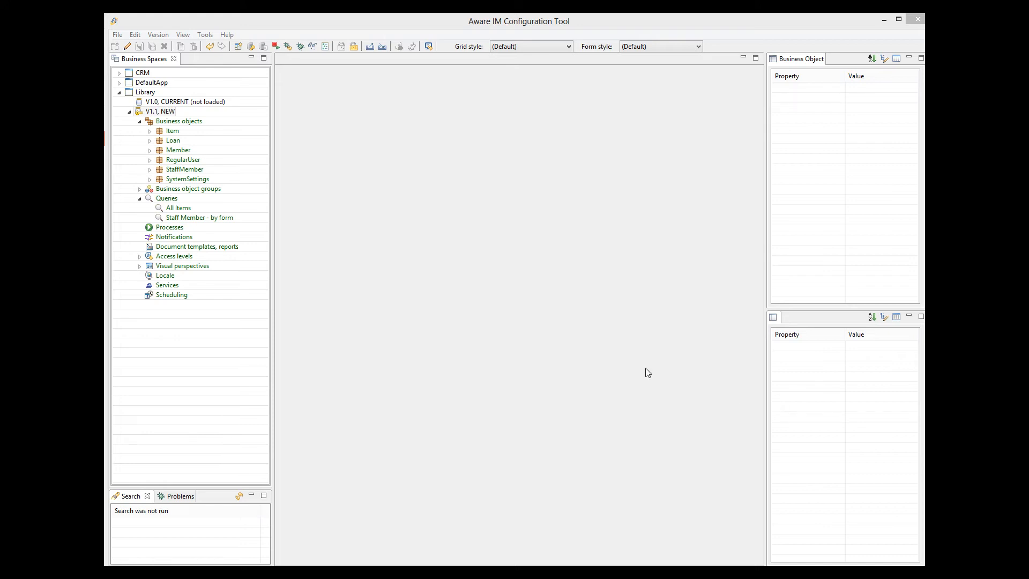
Create a new query and name it All members
{"action": "right_click", "coordinate": [168, 200]}
{"action": "left_click", "coordinate": [178, 209]}
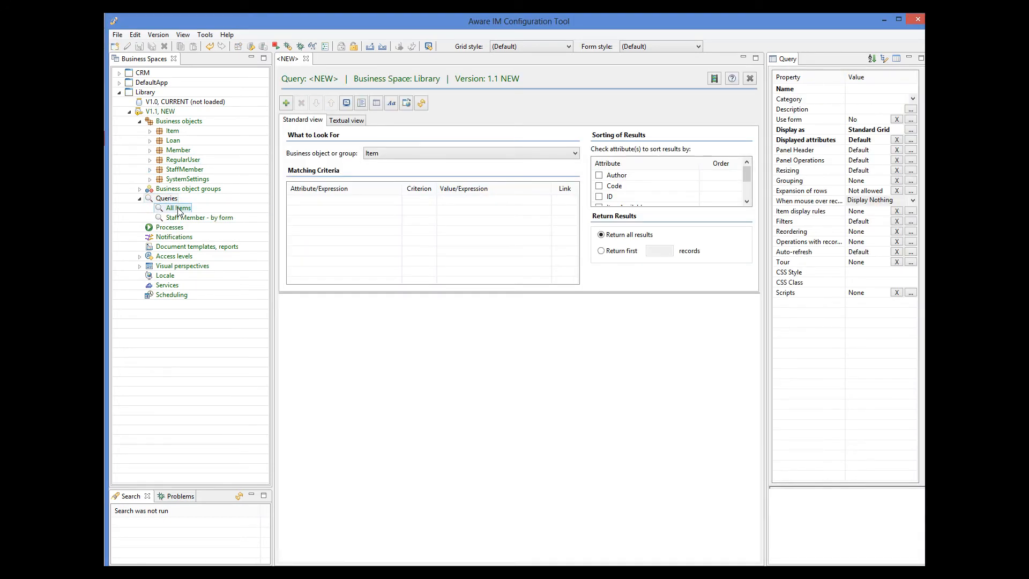
{"action": "left_click", "coordinate": [861, 90]}
{"action": "type", "text": "A"}
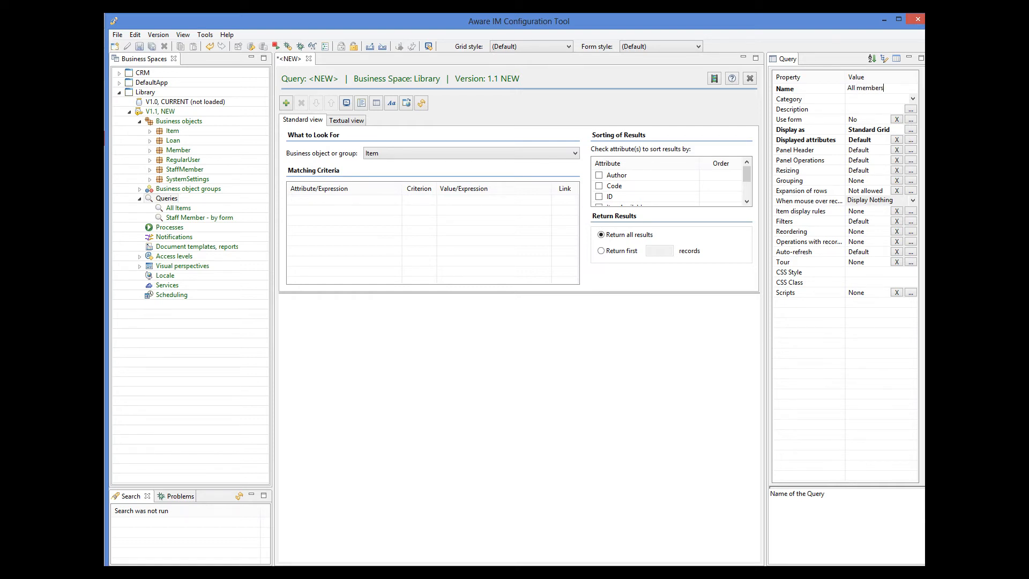
Make it search Member sorted by Name, and open its grid display settings
{"action": "left_click", "coordinate": [490, 155]}
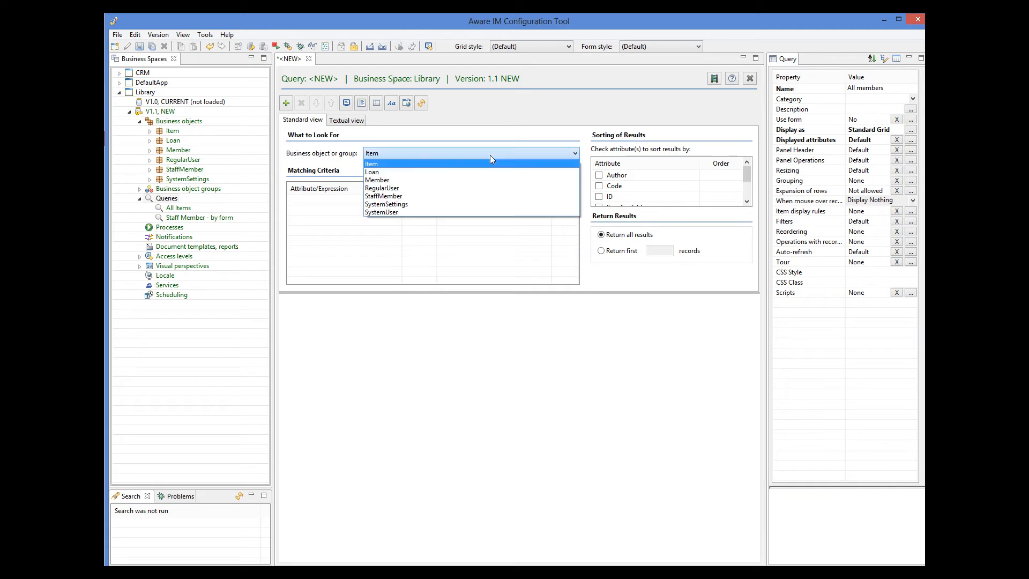
{"action": "left_click", "coordinate": [421, 180]}
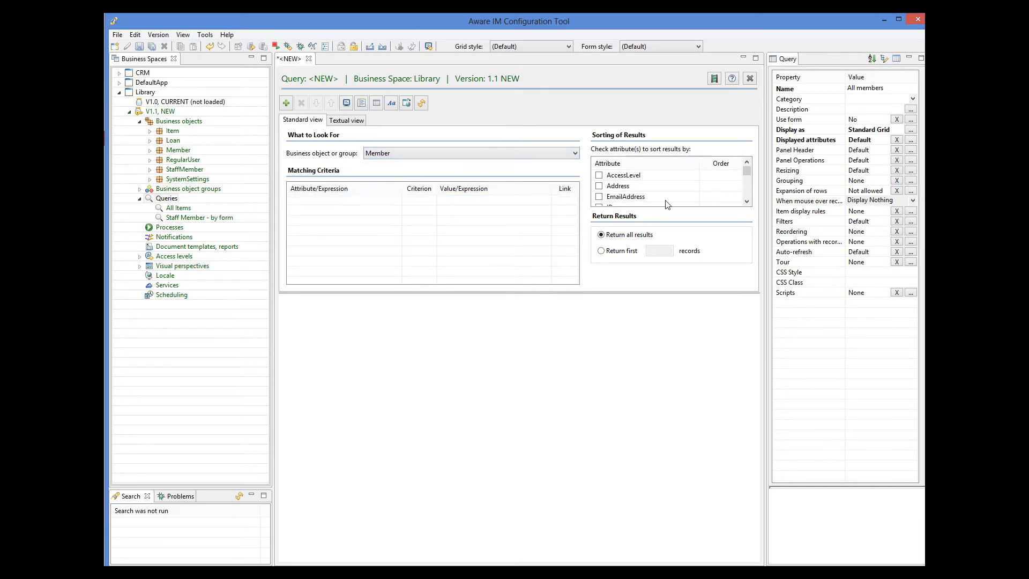
{"action": "left_click", "coordinate": [746, 202]}
{"action": "left_click", "coordinate": [746, 202]}
{"action": "left_click", "coordinate": [747, 202]}
{"action": "left_click", "coordinate": [747, 202]}
{"action": "left_click", "coordinate": [746, 202]}
{"action": "left_click", "coordinate": [747, 202]}
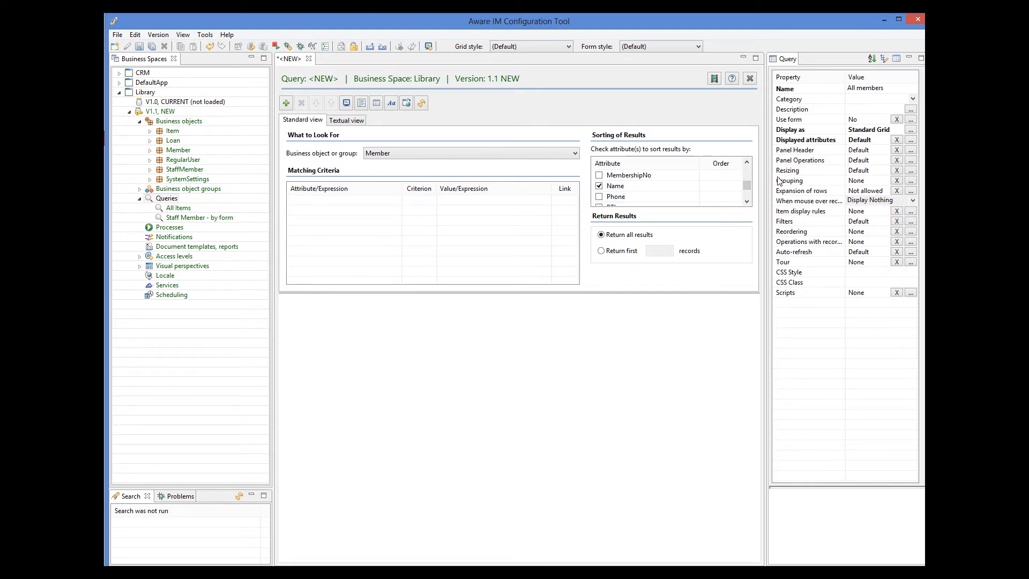
{"action": "left_click", "coordinate": [911, 130]}
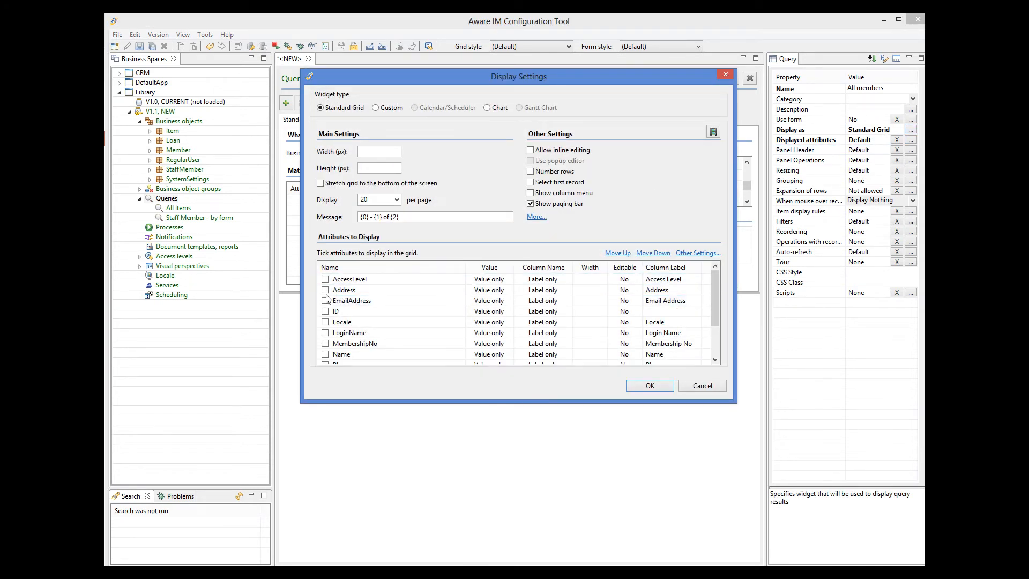
Add Name and Address as grid columns, moving Name up to just below AccessLevel
{"action": "left_click", "coordinate": [325, 355]}
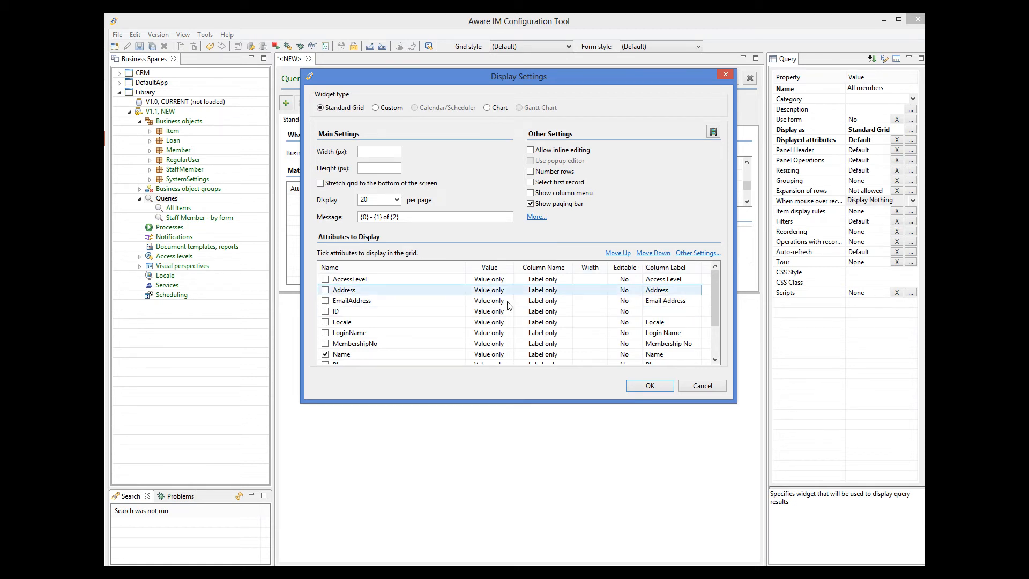
{"action": "left_click", "coordinate": [626, 255]}
{"action": "left_click", "coordinate": [627, 256]}
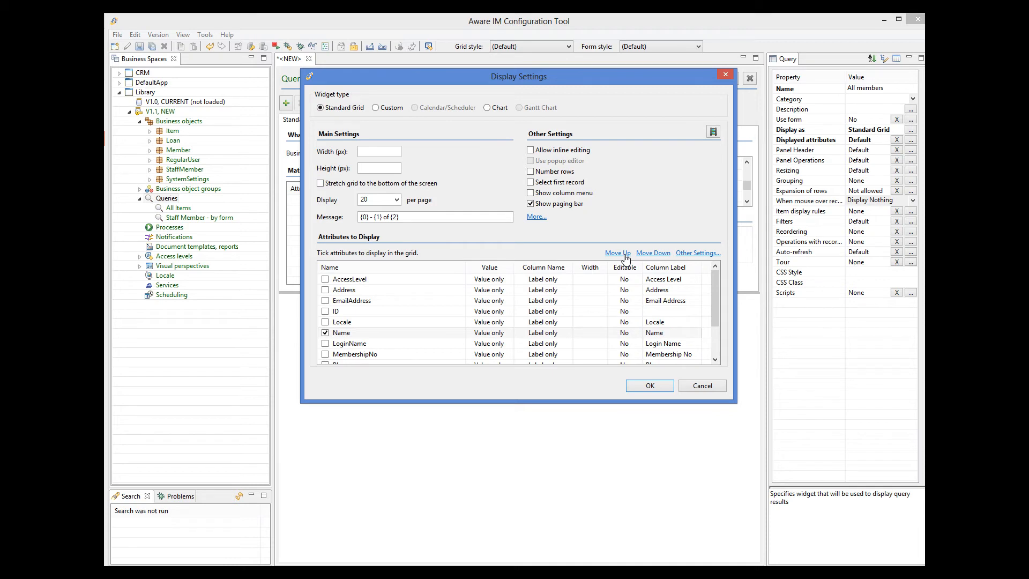
{"action": "left_click", "coordinate": [627, 256]}
{"action": "left_click", "coordinate": [626, 256]}
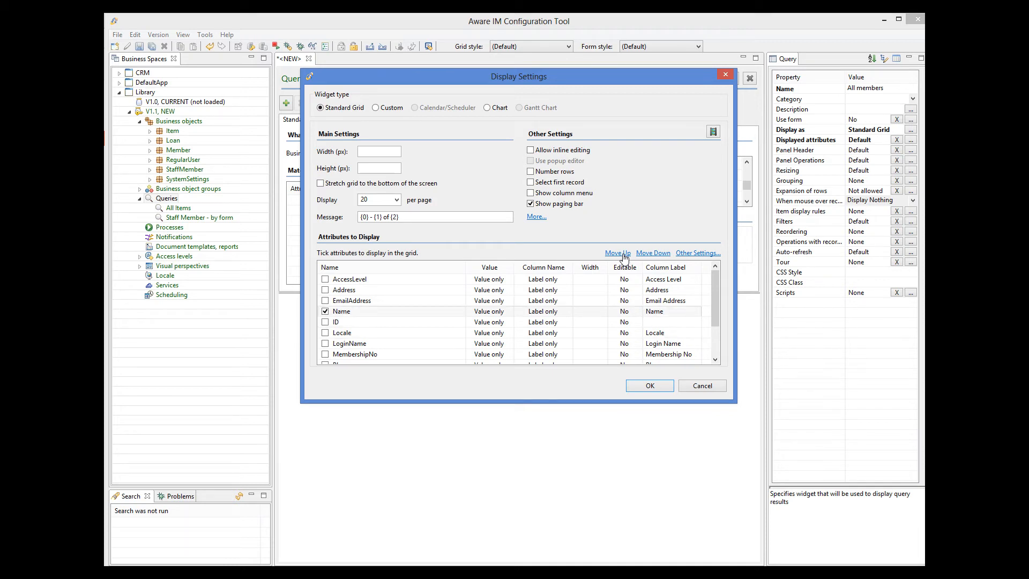
{"action": "left_click", "coordinate": [626, 257]}
{"action": "left_click", "coordinate": [624, 257]}
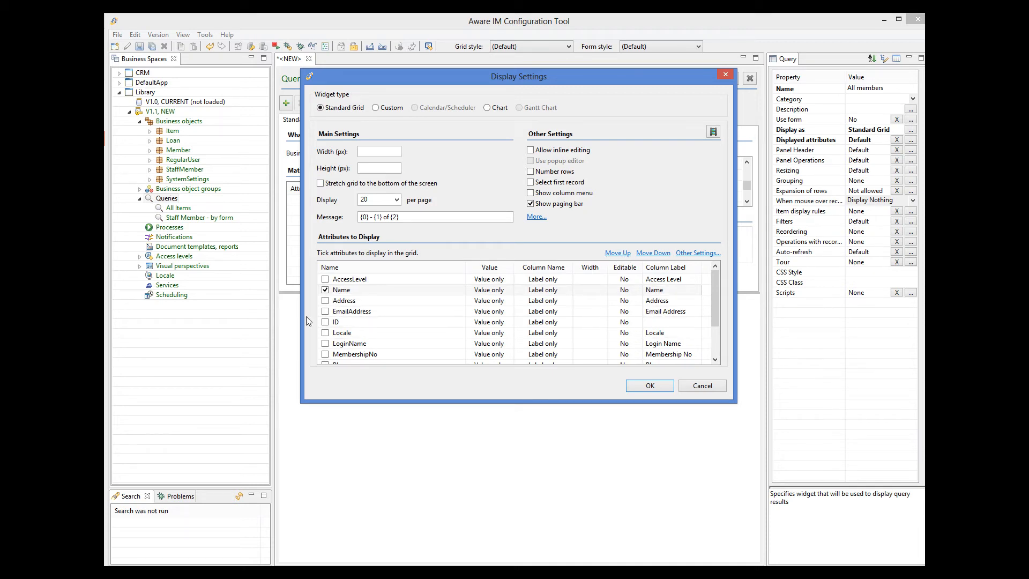
{"action": "left_click", "coordinate": [326, 301]}
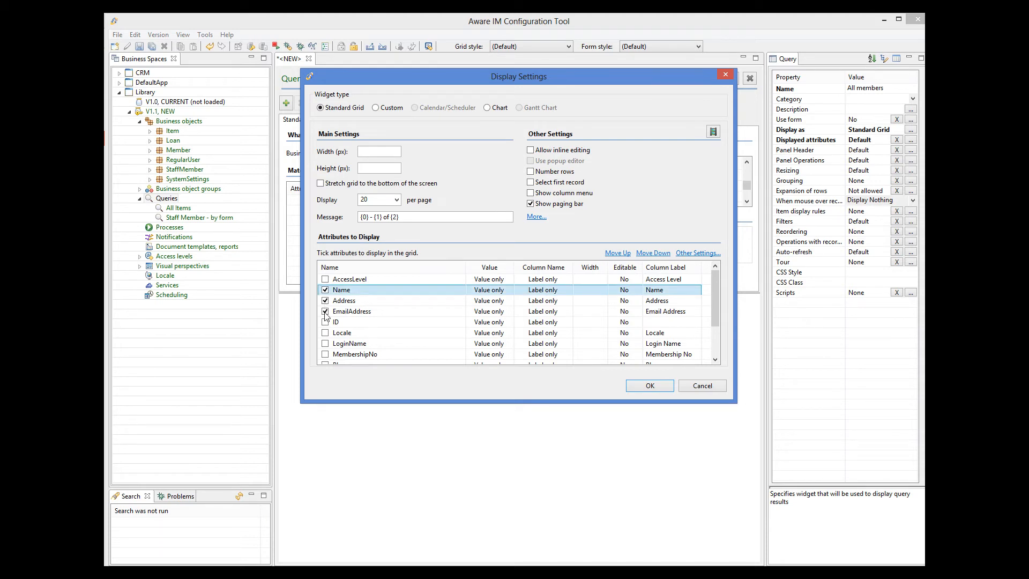
Move MembershipNo up so it becomes the first displayed column
{"action": "left_click", "coordinate": [328, 358]}
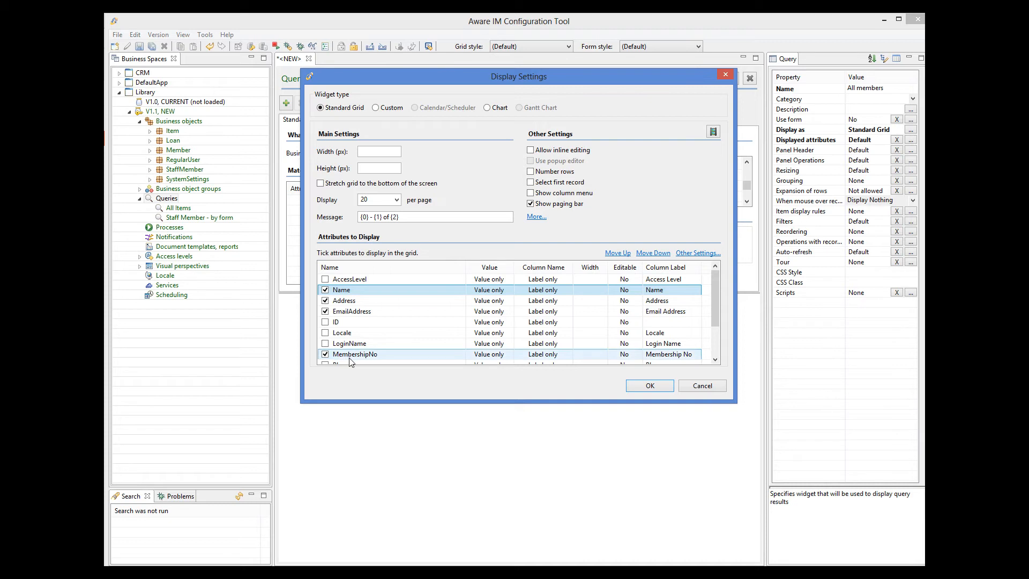
{"action": "left_click", "coordinate": [619, 253]}
{"action": "left_click", "coordinate": [619, 253]}
{"action": "left_click", "coordinate": [619, 253]}
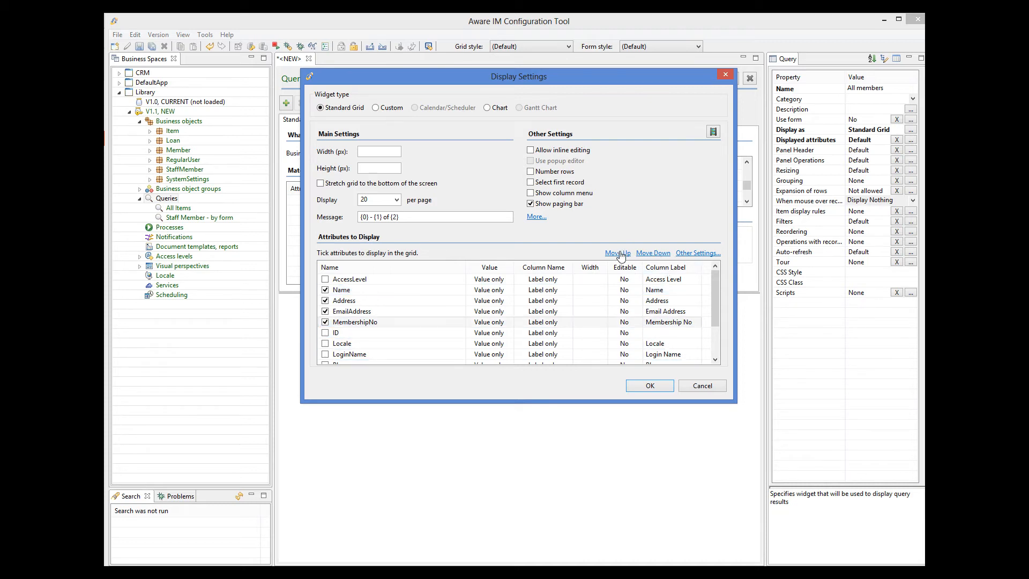
{"action": "left_click", "coordinate": [619, 253]}
{"action": "left_click", "coordinate": [618, 253]}
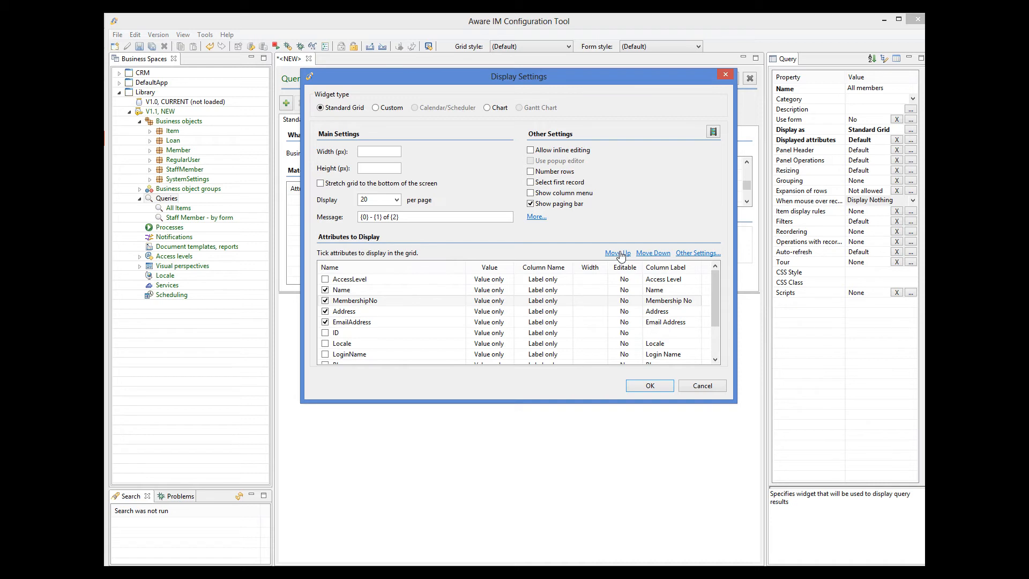
{"action": "left_click", "coordinate": [618, 253]}
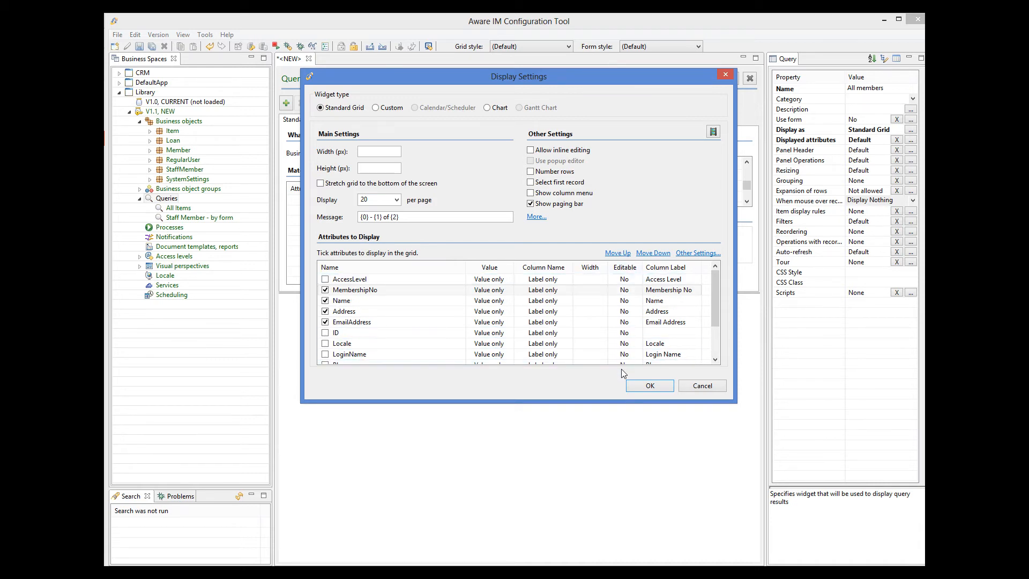
Apply the chosen columns and add an Edit record operation that opens in a modeless window
{"action": "left_click", "coordinate": [648, 386]}
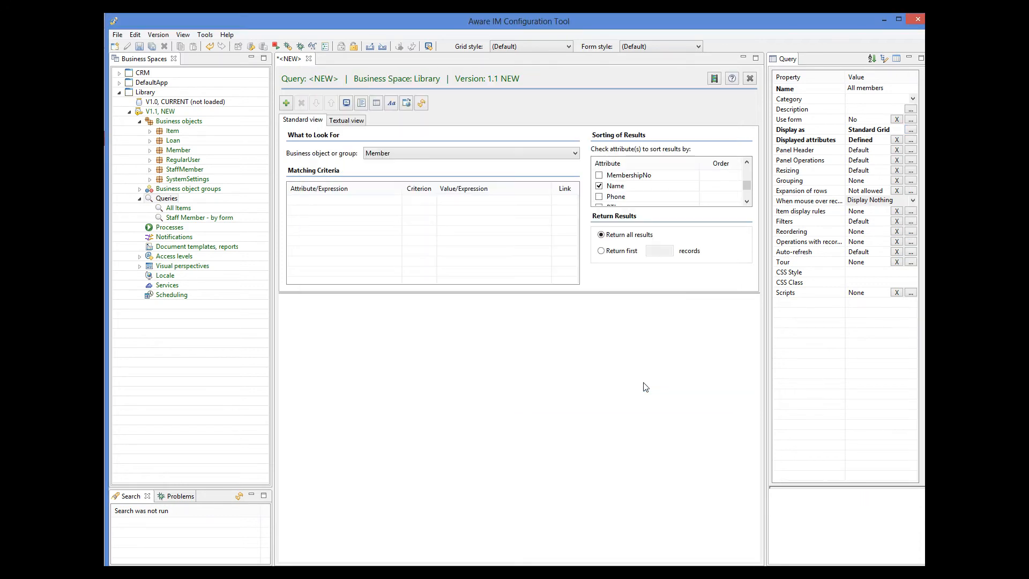
{"action": "left_click", "coordinate": [910, 242]}
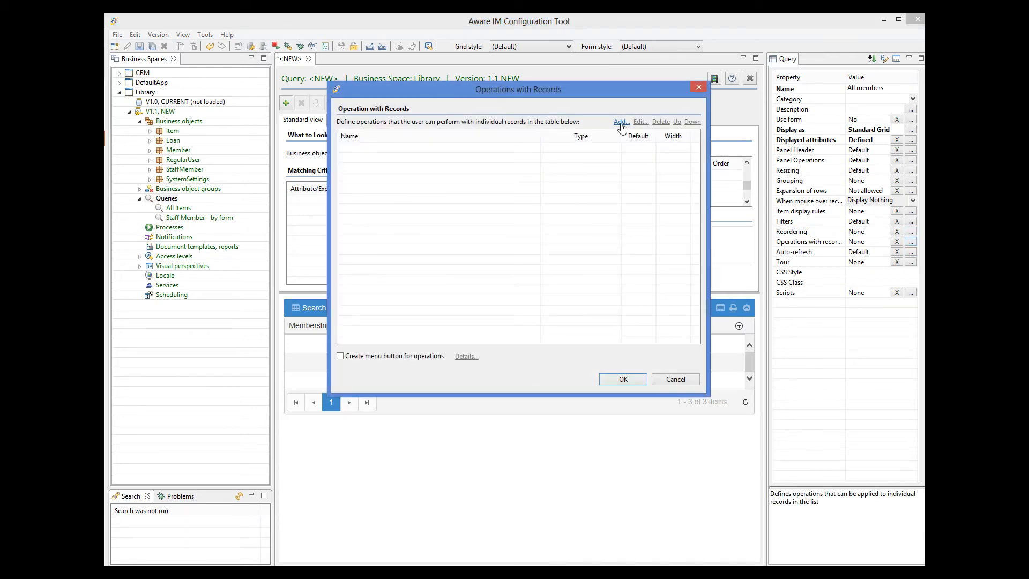
{"action": "left_click", "coordinate": [620, 122]}
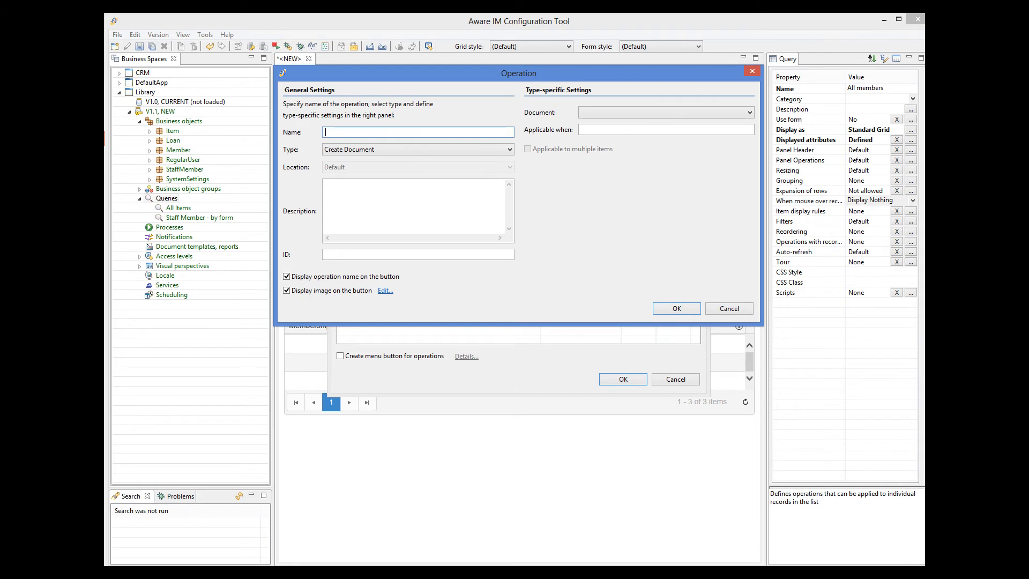
{"action": "left_click", "coordinate": [358, 151]}
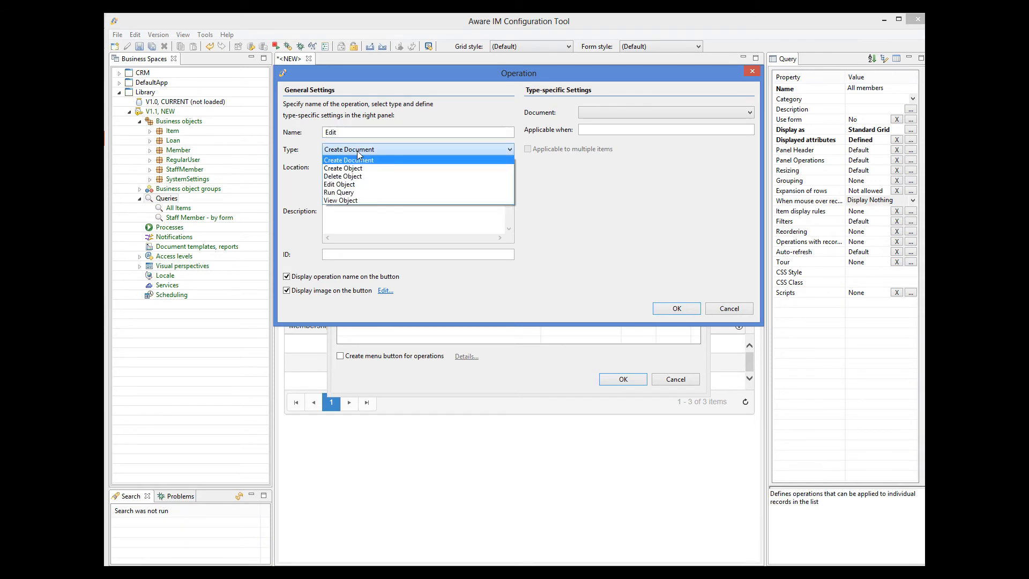
{"action": "left_click", "coordinate": [349, 186]}
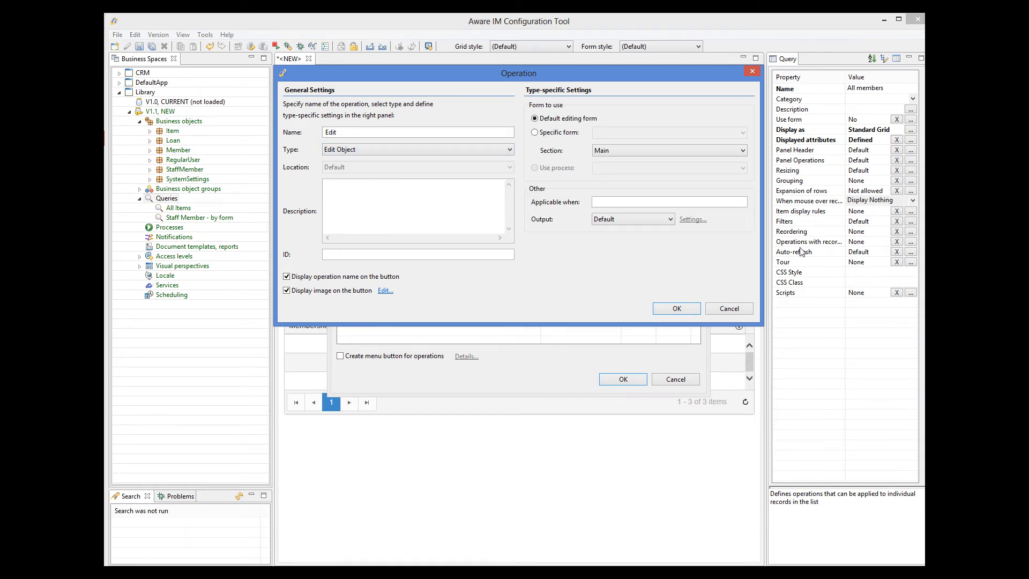
{"action": "left_click", "coordinate": [622, 219]}
{"action": "left_click", "coordinate": [610, 251]}
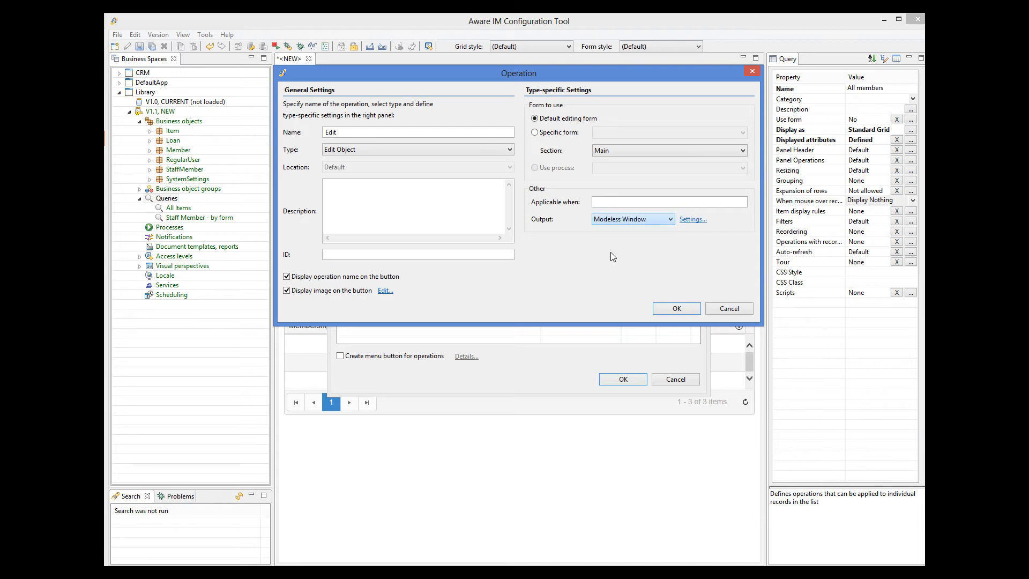
{"action": "left_click", "coordinate": [676, 310]}
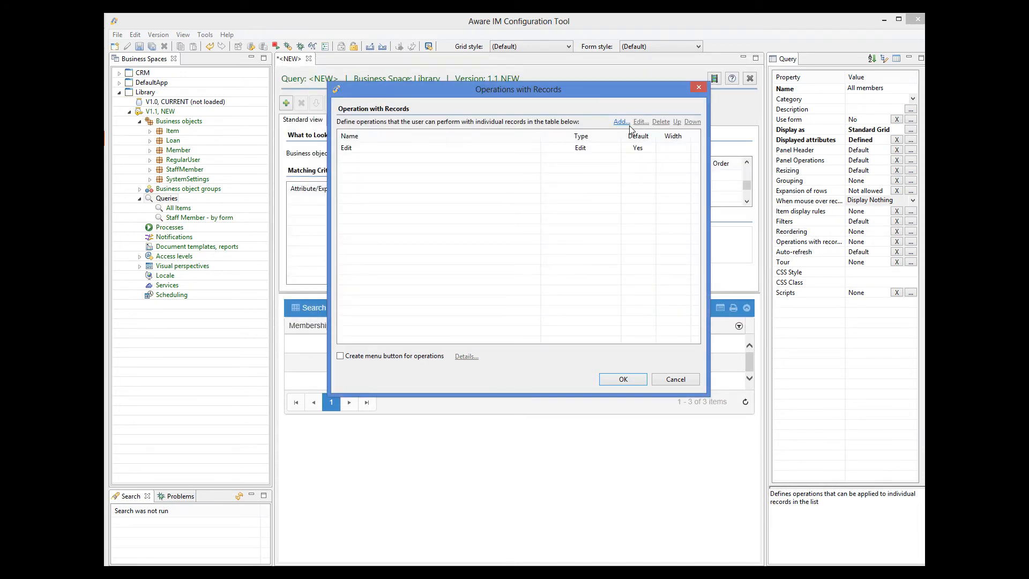
Add a Delete Object record operation and apply both row operations
{"action": "left_click", "coordinate": [622, 122]}
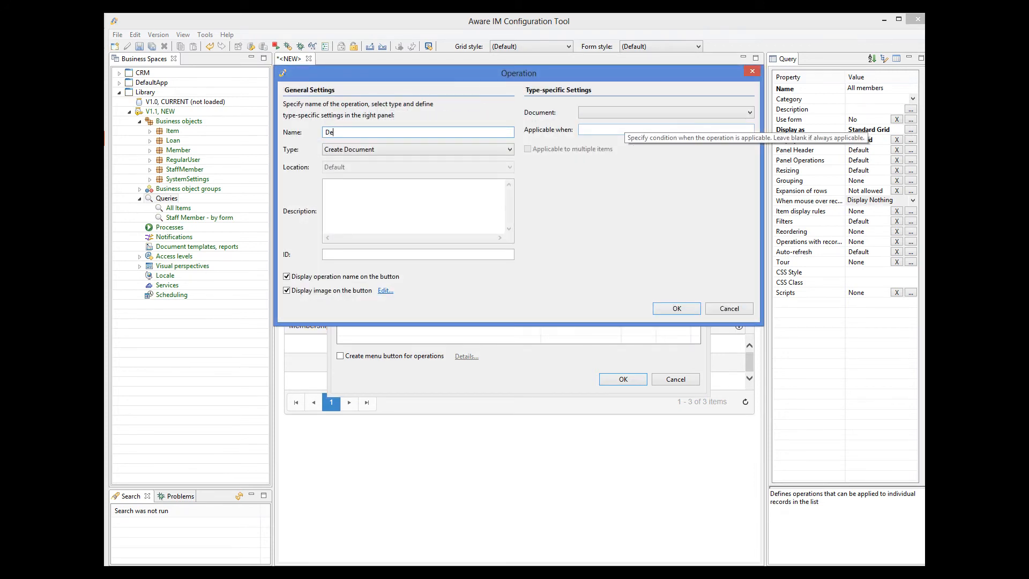
{"action": "left_click", "coordinate": [450, 148]}
{"action": "left_click", "coordinate": [398, 179]}
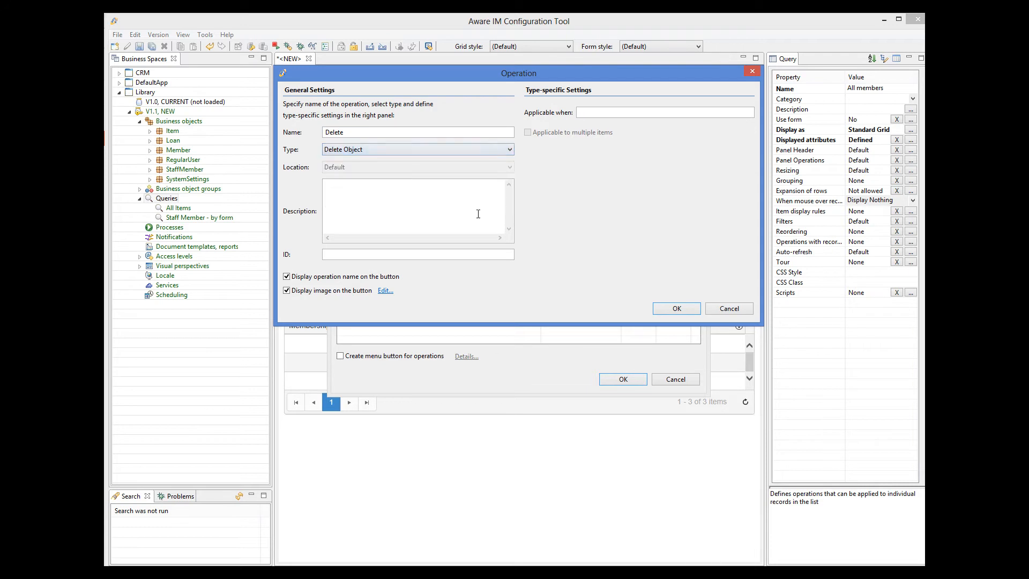
{"action": "left_click", "coordinate": [677, 308]}
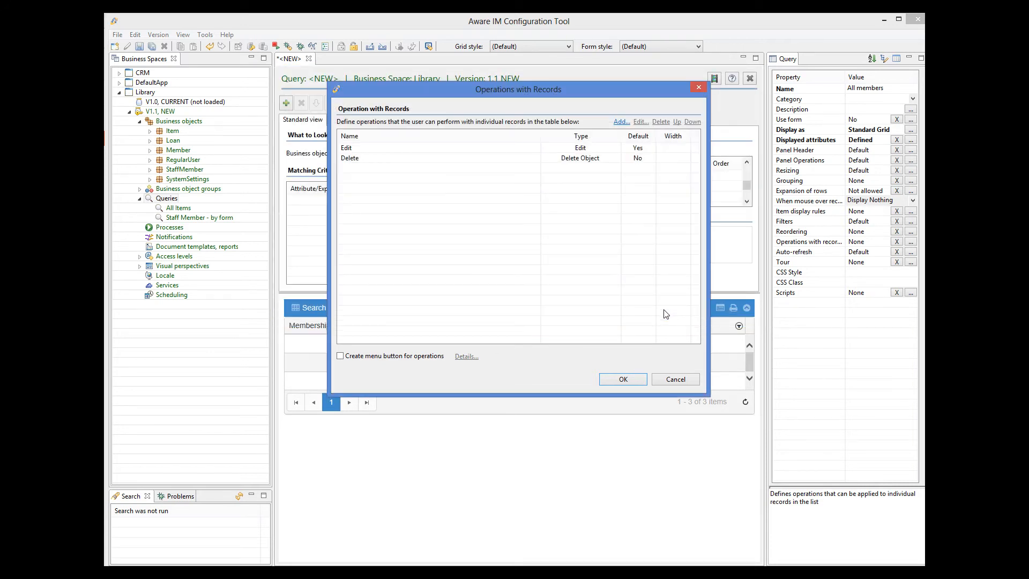
{"action": "left_click", "coordinate": [624, 380]}
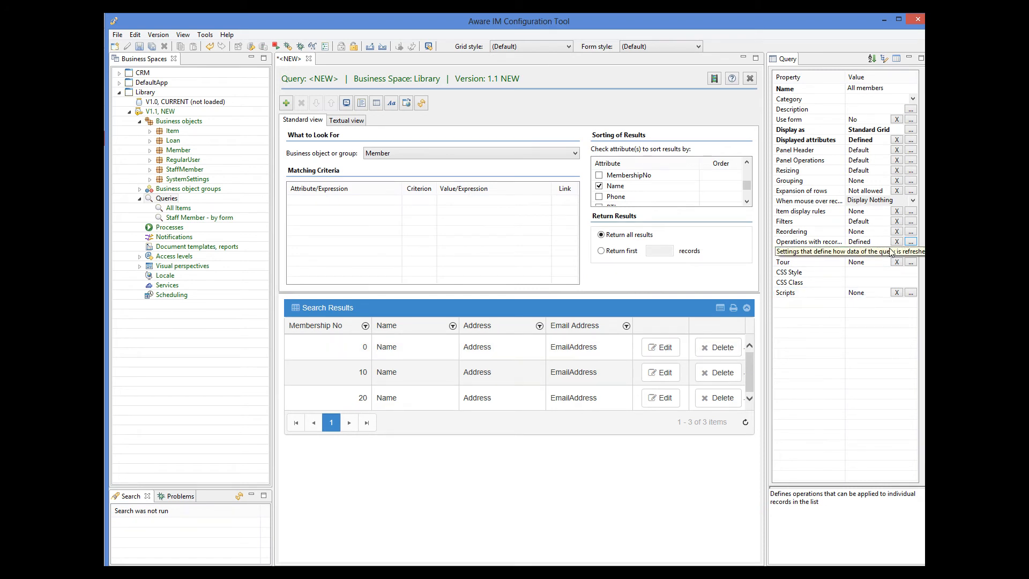
Add a 'New' panel operation that creates Member records in a popup window
{"action": "left_click", "coordinate": [911, 161]}
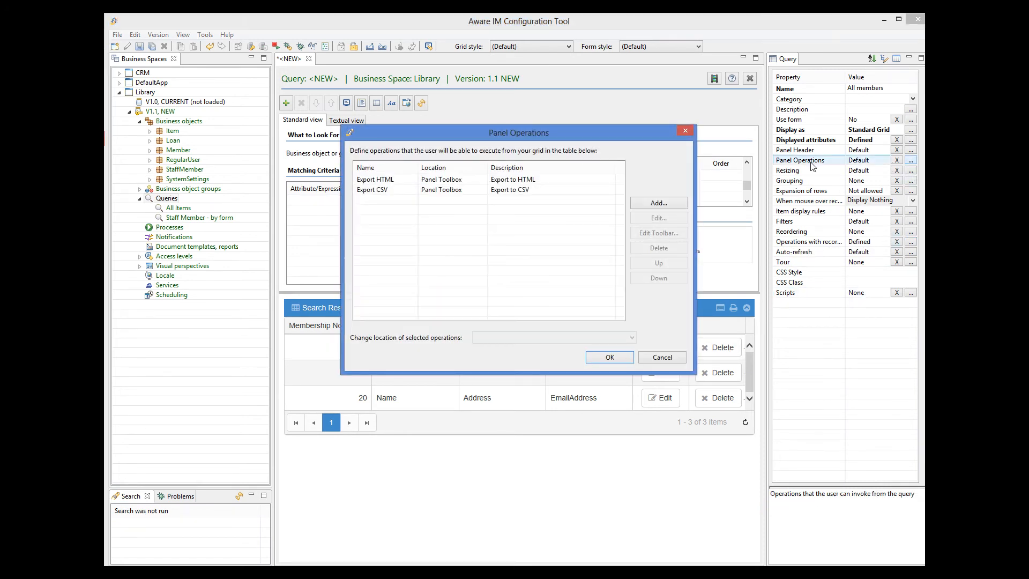
{"action": "left_click", "coordinate": [674, 202]}
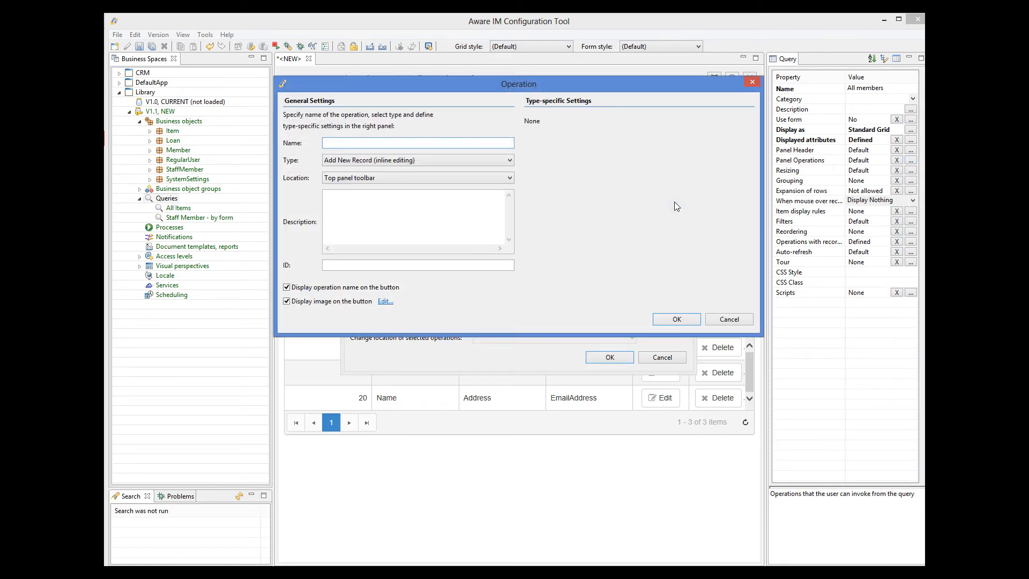
{"action": "type", "text": "New"}
{"action": "left_click", "coordinate": [368, 160]}
{"action": "left_click", "coordinate": [346, 191]}
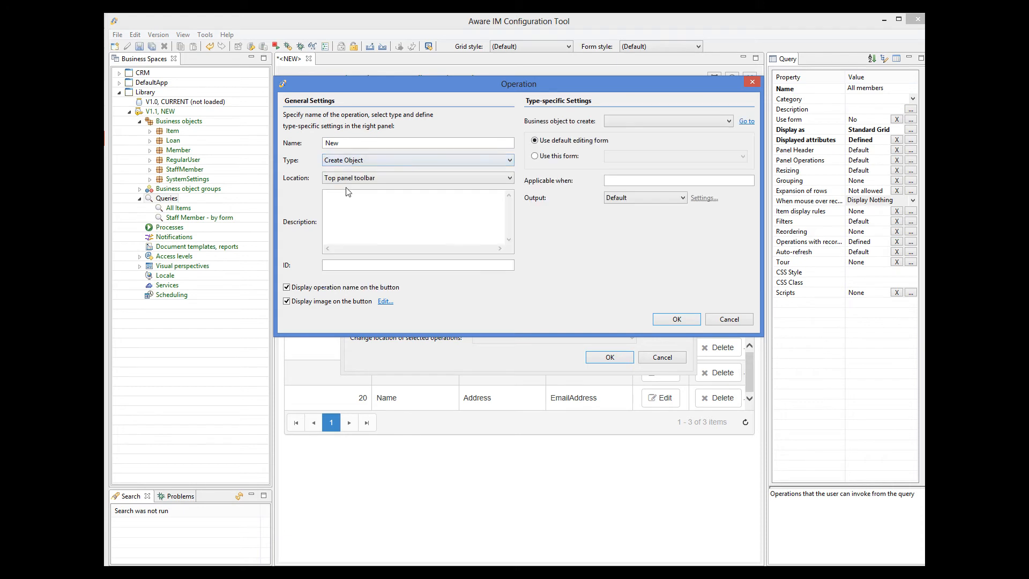
{"action": "left_click", "coordinate": [669, 121]}
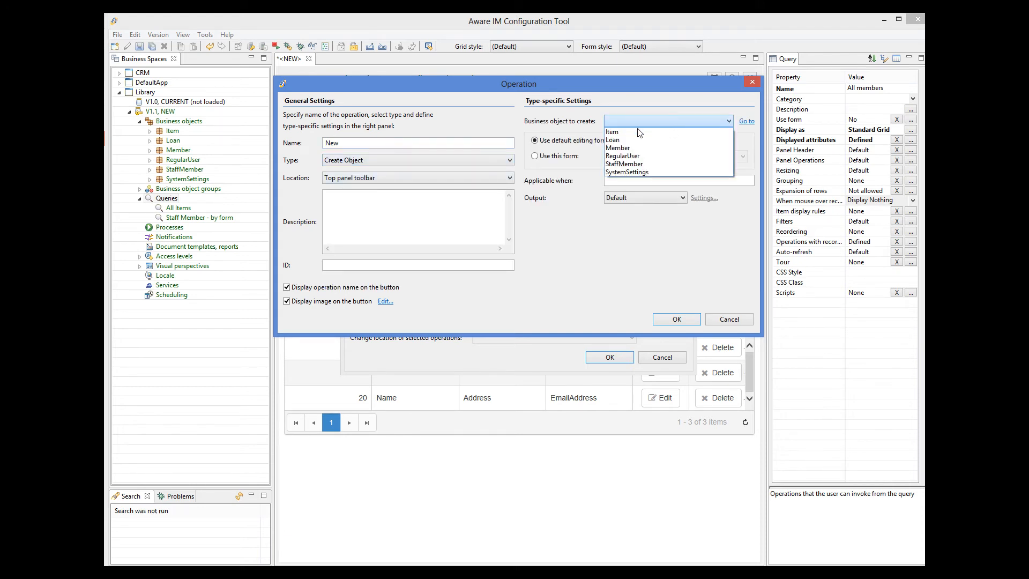
{"action": "left_click", "coordinate": [613, 147]}
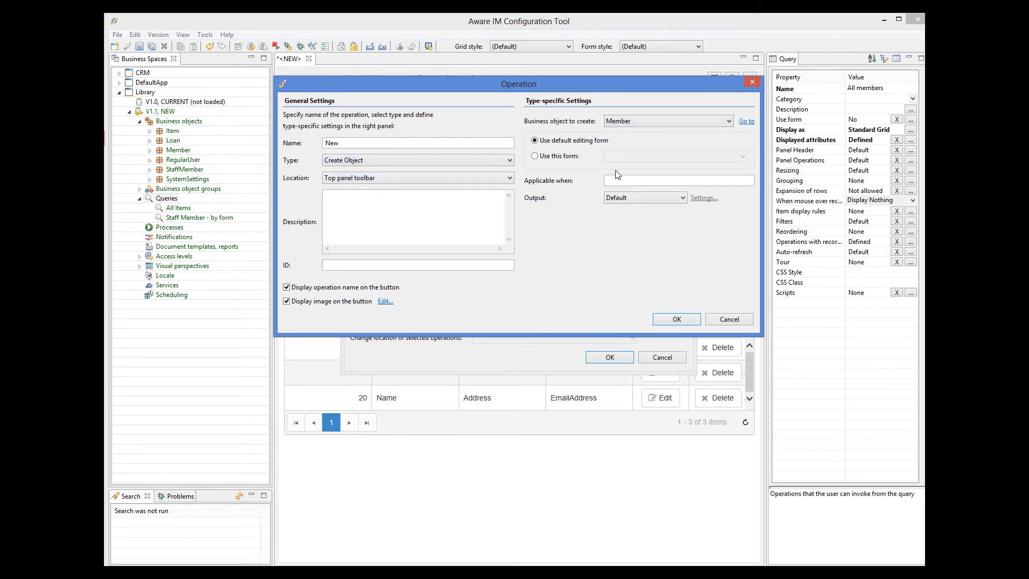
{"action": "left_click", "coordinate": [630, 201]}
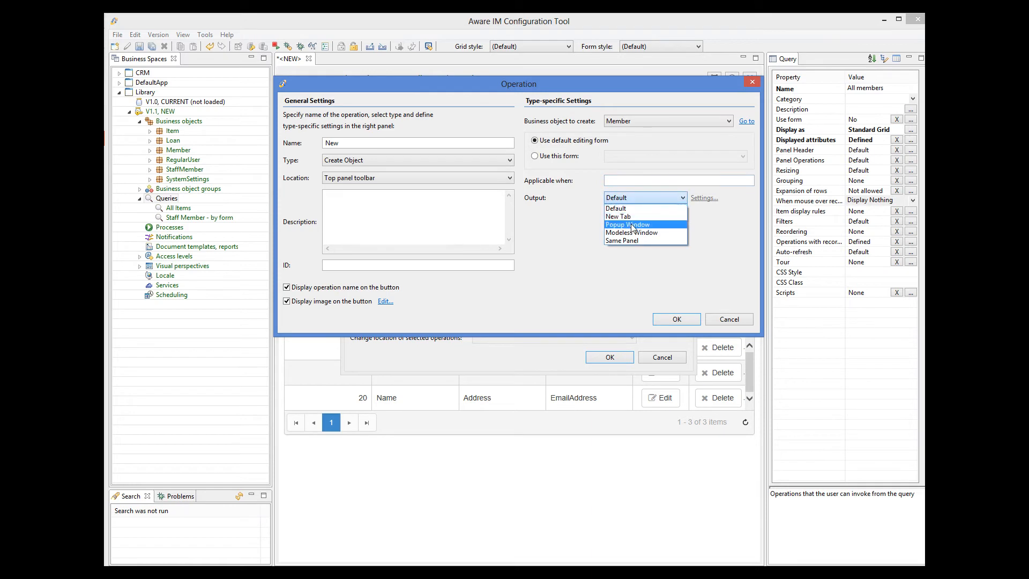
{"action": "left_click", "coordinate": [633, 225]}
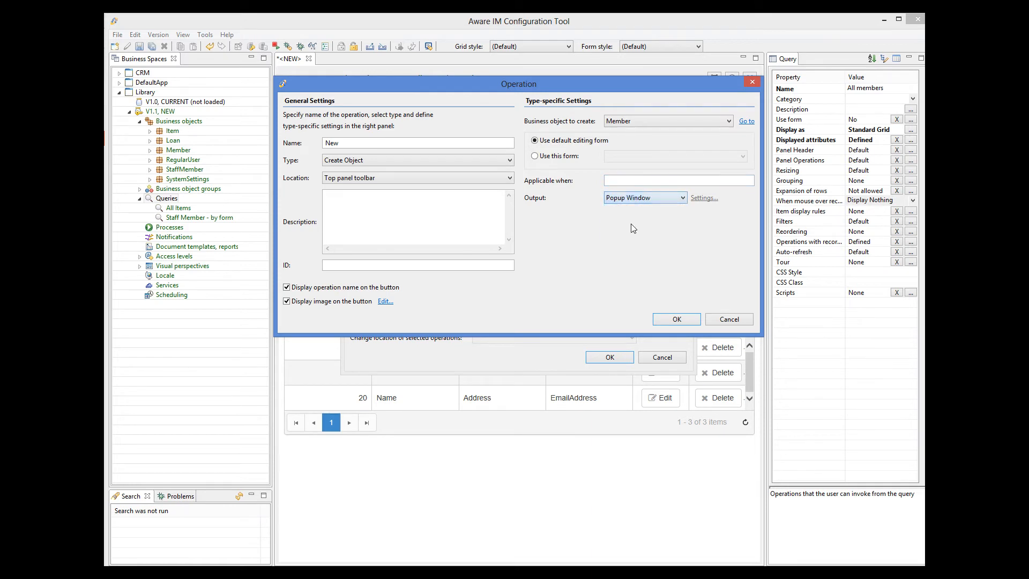
Give the New operation the 'fa fa-plus' CSS class icon and apply it
{"action": "left_click", "coordinate": [385, 302]}
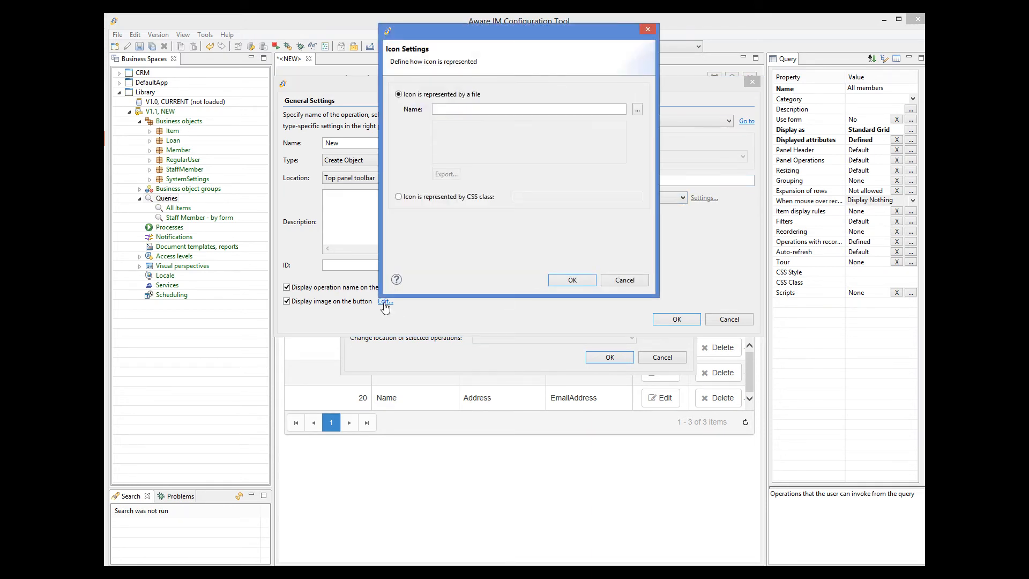
{"action": "left_click", "coordinate": [399, 197]}
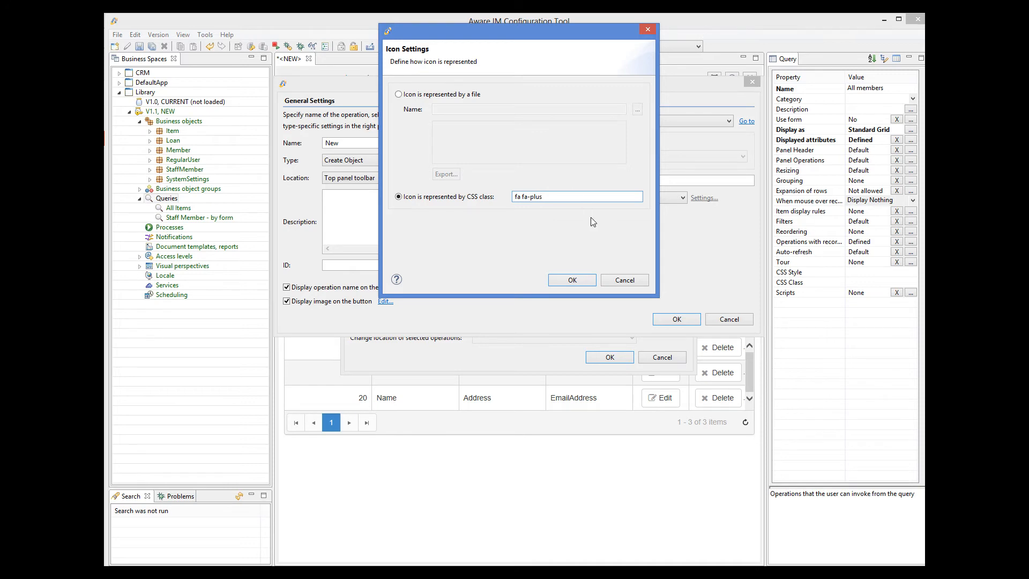
{"action": "left_click", "coordinate": [587, 278]}
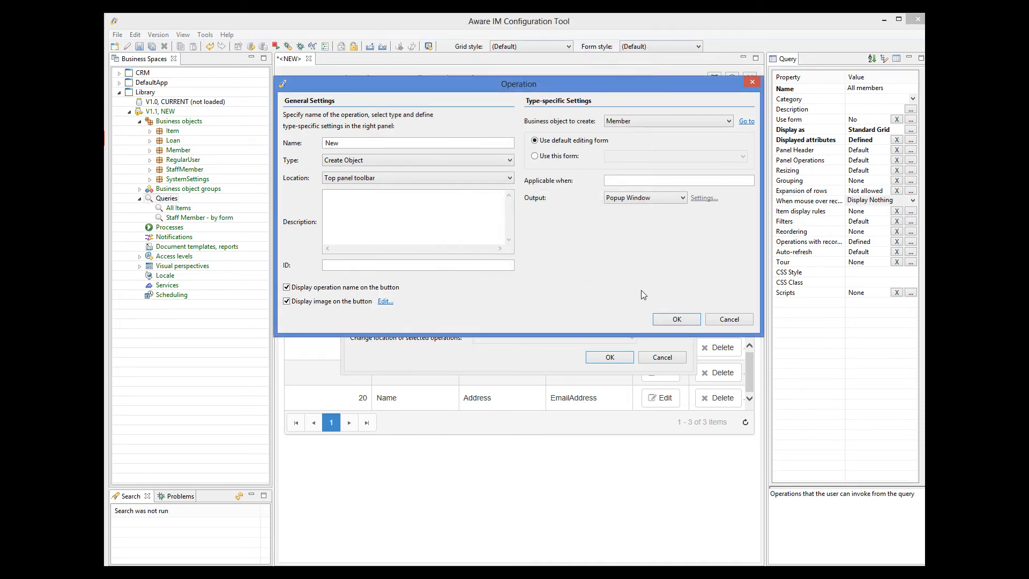
{"action": "left_click", "coordinate": [679, 318]}
{"action": "left_click", "coordinate": [606, 355]}
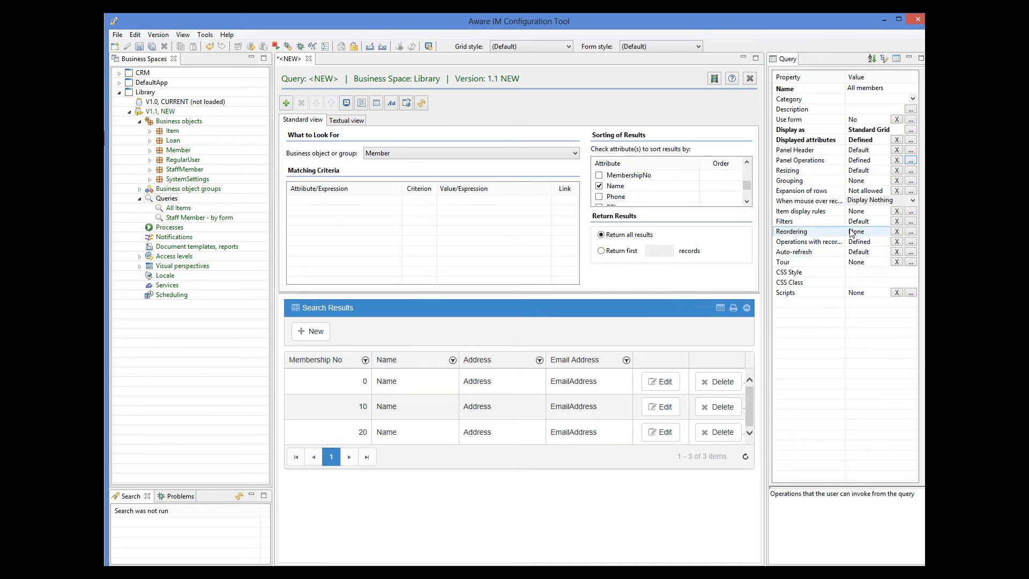
Add a Delete Object panel operation applicable to multiple selected members
{"action": "left_click", "coordinate": [912, 162]}
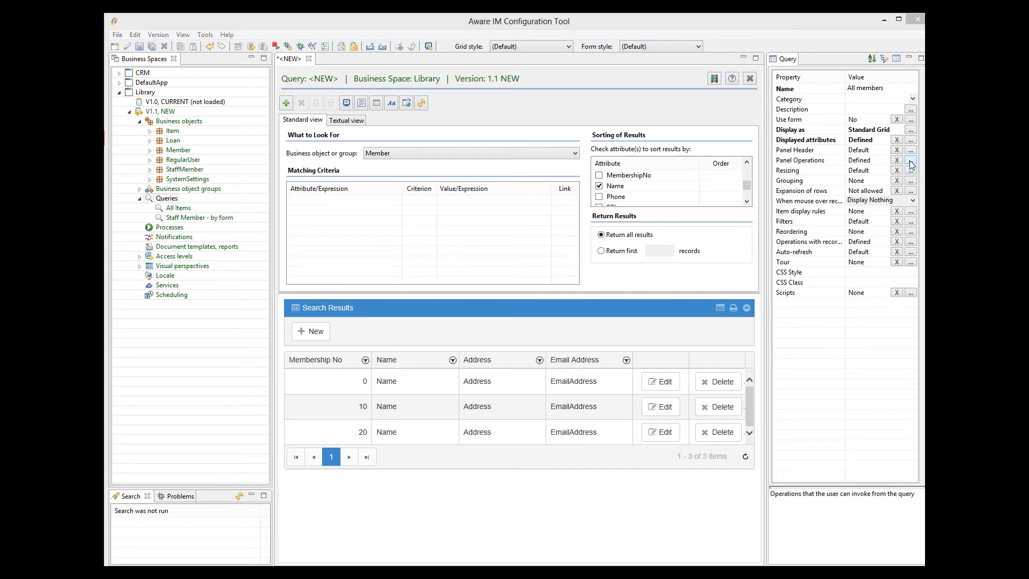
{"action": "left_click", "coordinate": [660, 202]}
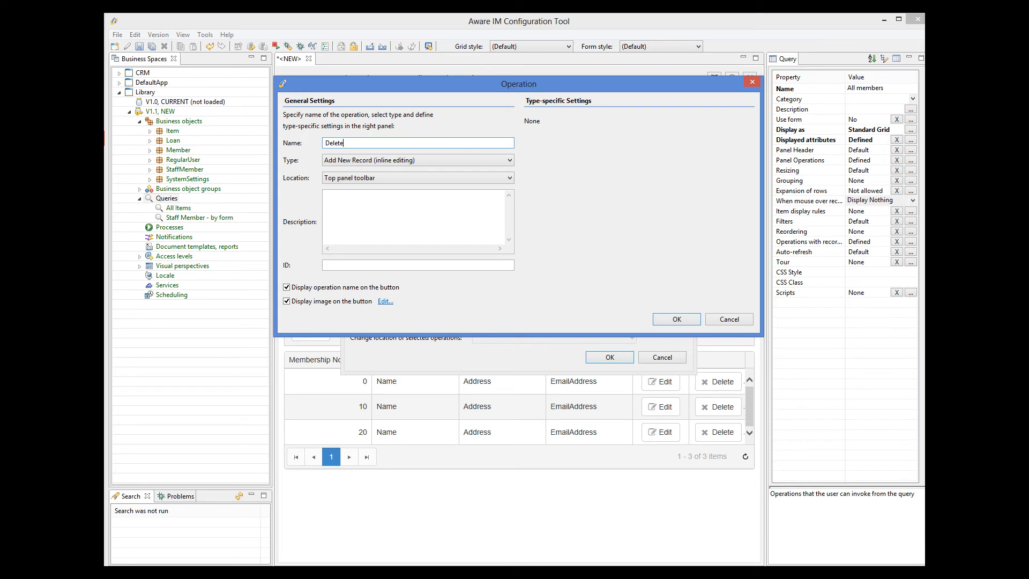
{"action": "left_click", "coordinate": [374, 160]}
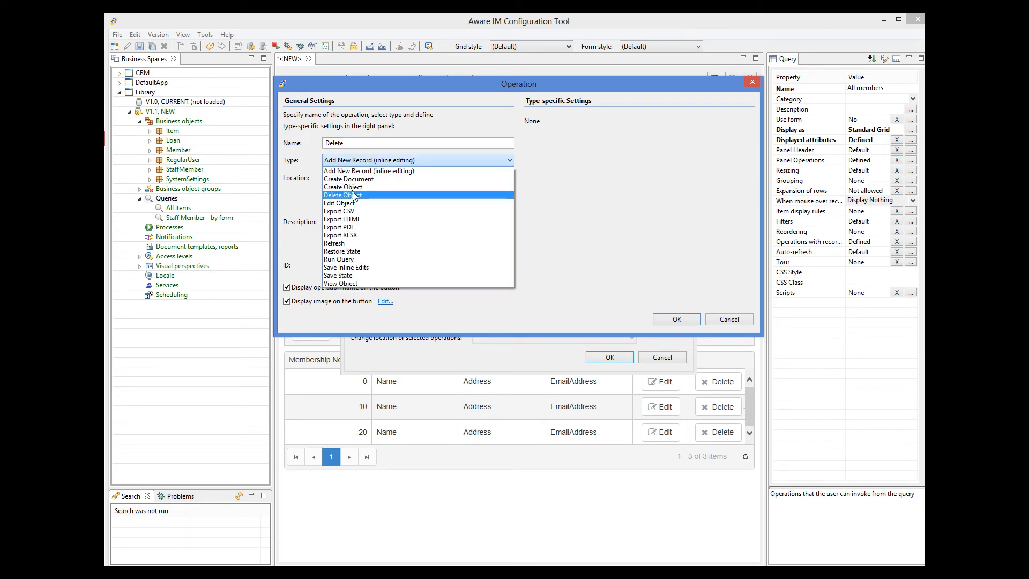
{"action": "left_click", "coordinate": [354, 192]}
{"action": "left_click", "coordinate": [528, 144]}
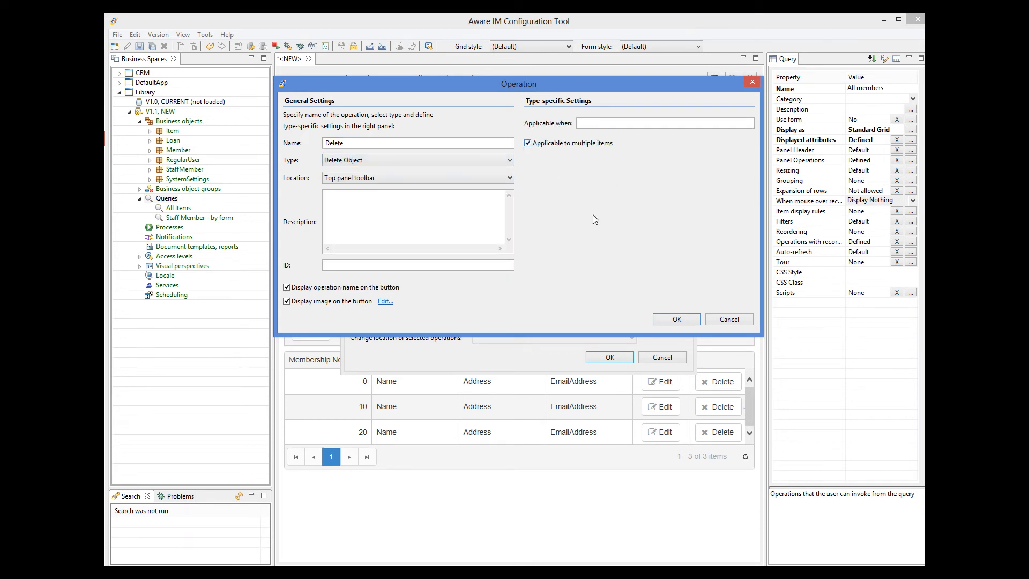
{"action": "left_click", "coordinate": [676, 319]}
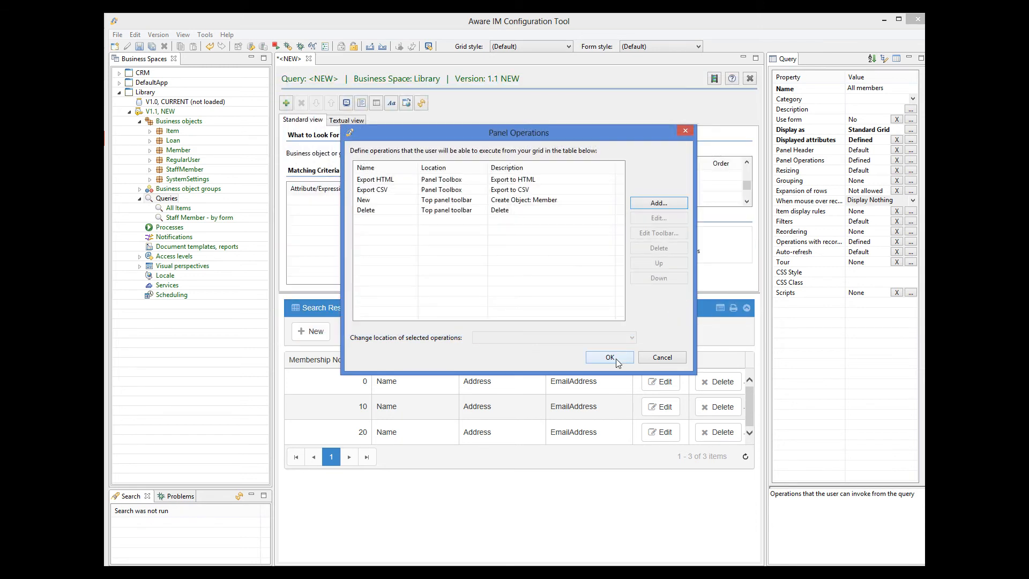
{"action": "left_click", "coordinate": [616, 358]}
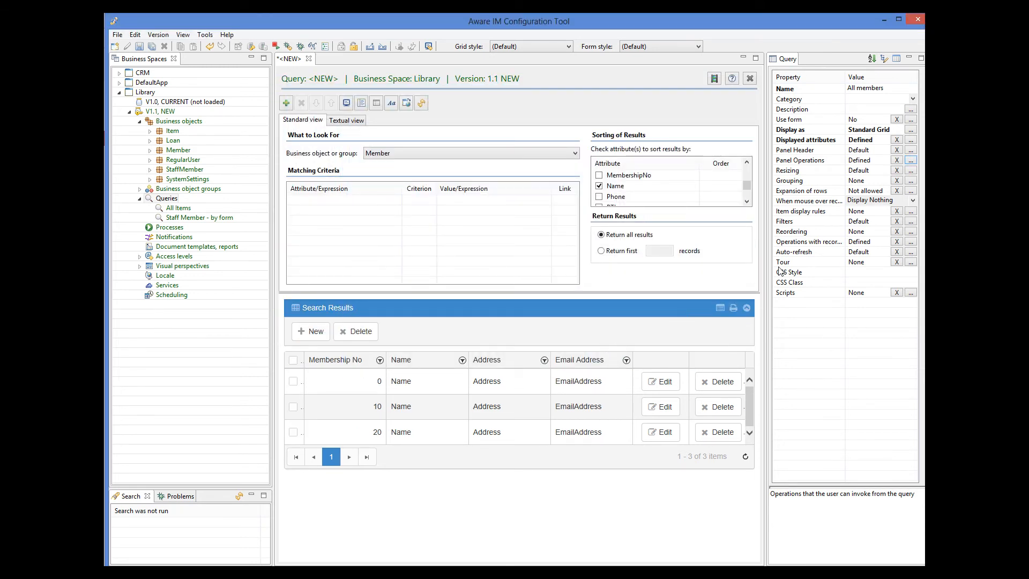
{"action": "left_click", "coordinate": [912, 223]}
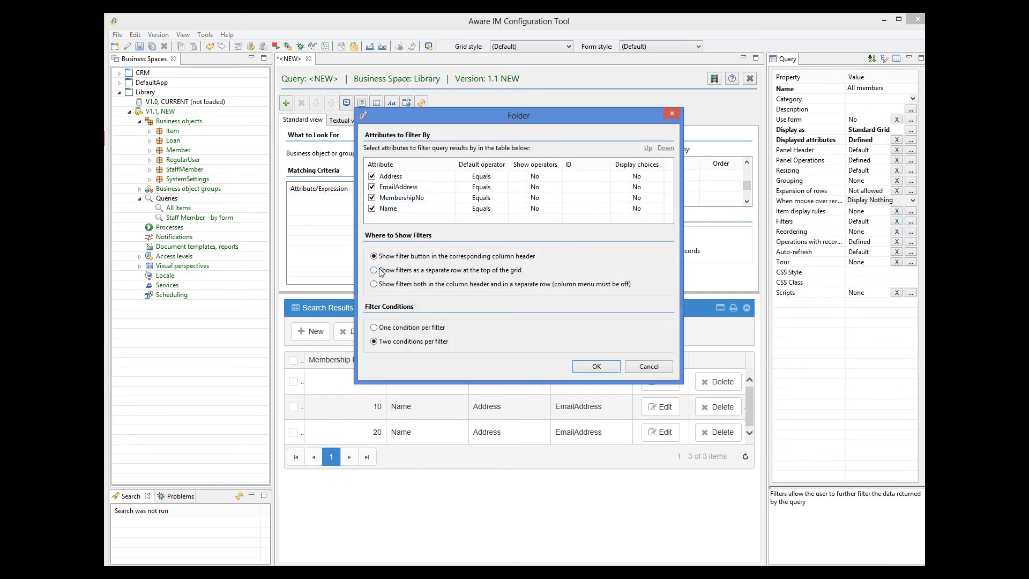
Show filters as a separate top row, with Address and EmailAddress defaulting to Starts with
{"action": "left_click", "coordinate": [375, 270]}
{"action": "left_click", "coordinate": [499, 175]}
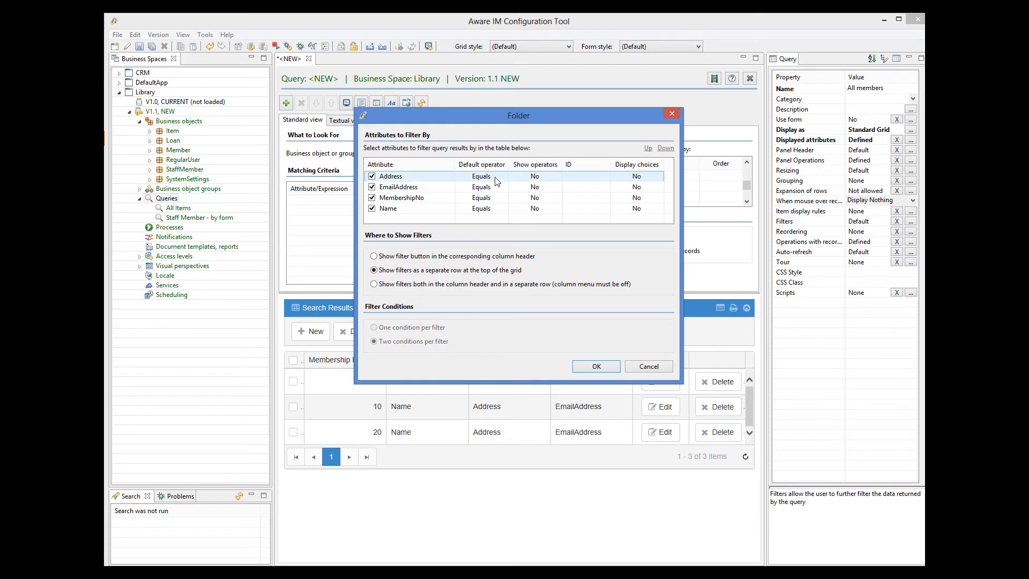
{"action": "left_click", "coordinate": [504, 176]}
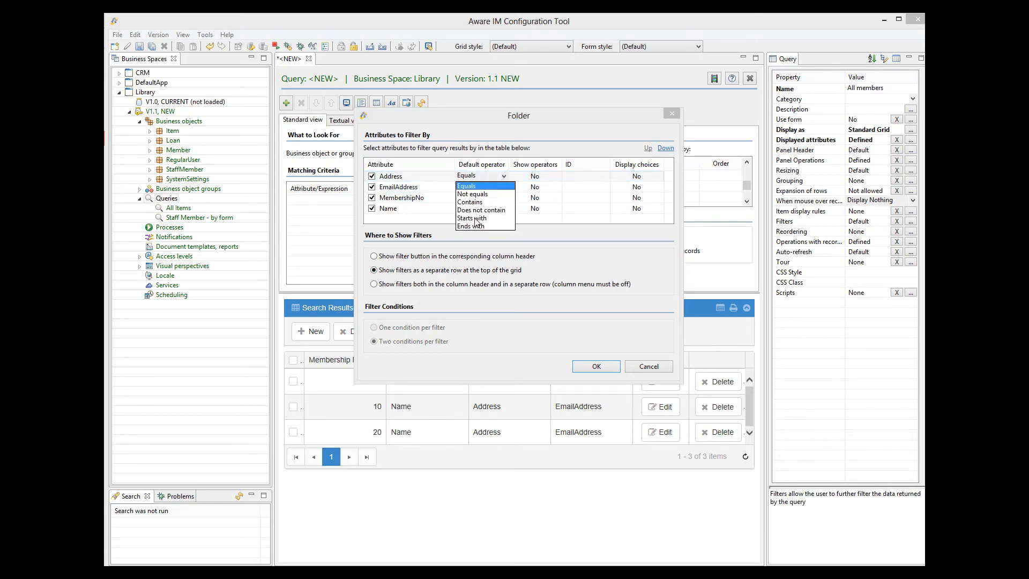
{"action": "left_click", "coordinate": [472, 218]}
{"action": "left_click", "coordinate": [501, 188]}
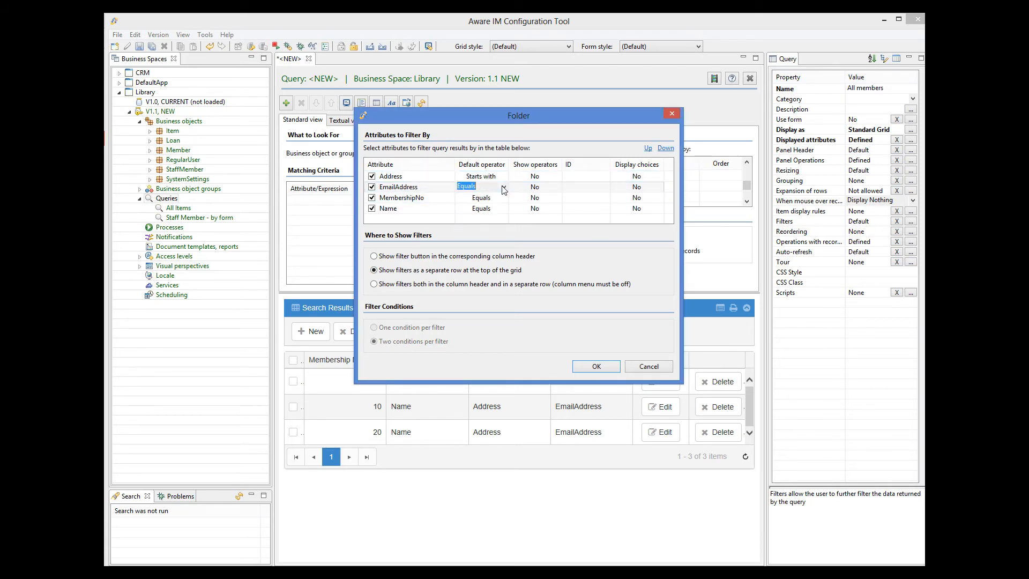
{"action": "left_click", "coordinate": [503, 187]}
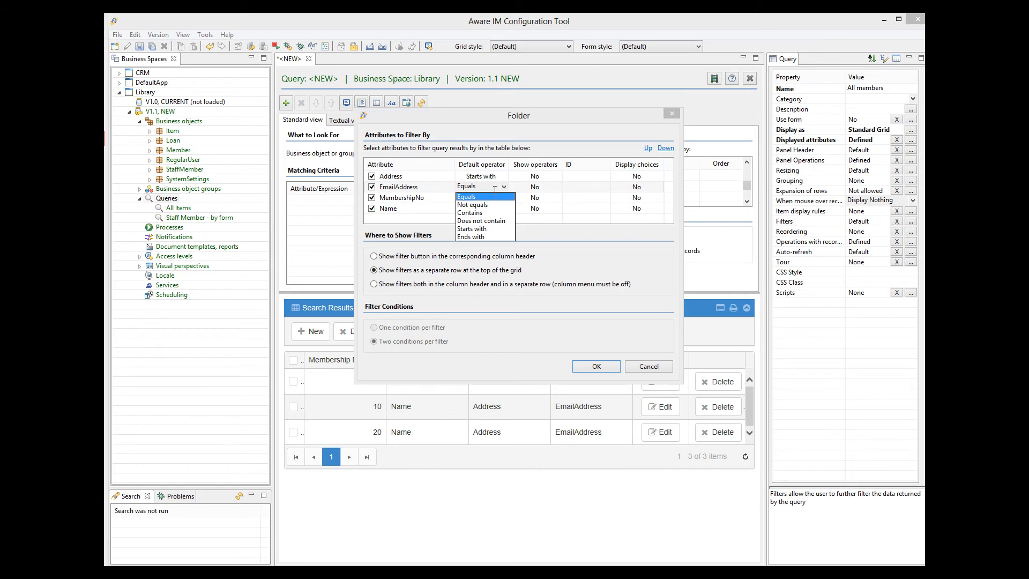
{"action": "left_click", "coordinate": [480, 228]}
Set MembershipNo and Name to default to Starts with and apply the filter settings
{"action": "left_click", "coordinate": [499, 198]}
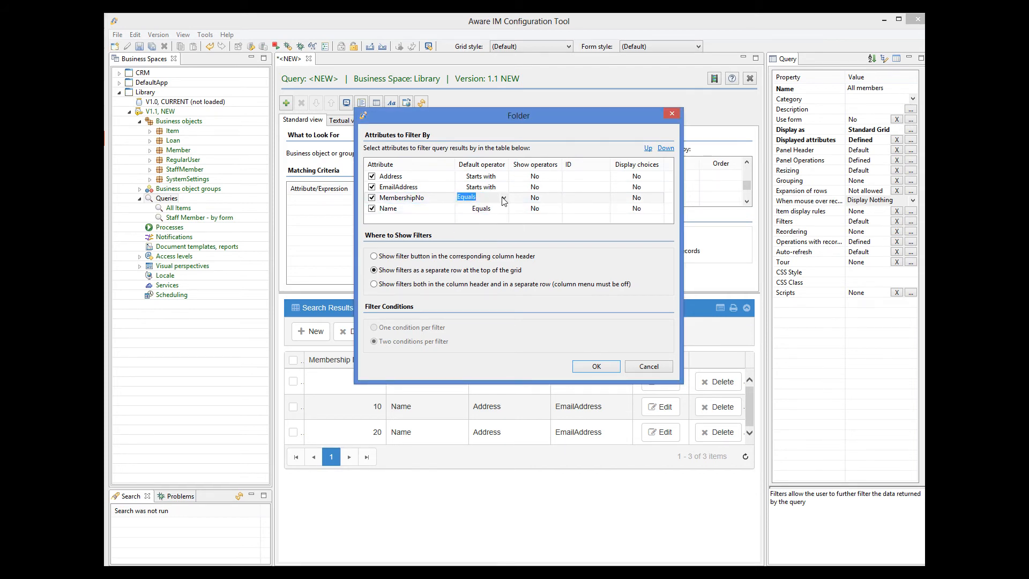
{"action": "left_click", "coordinate": [503, 198]}
{"action": "left_click", "coordinate": [481, 240]}
{"action": "left_click", "coordinate": [501, 209]}
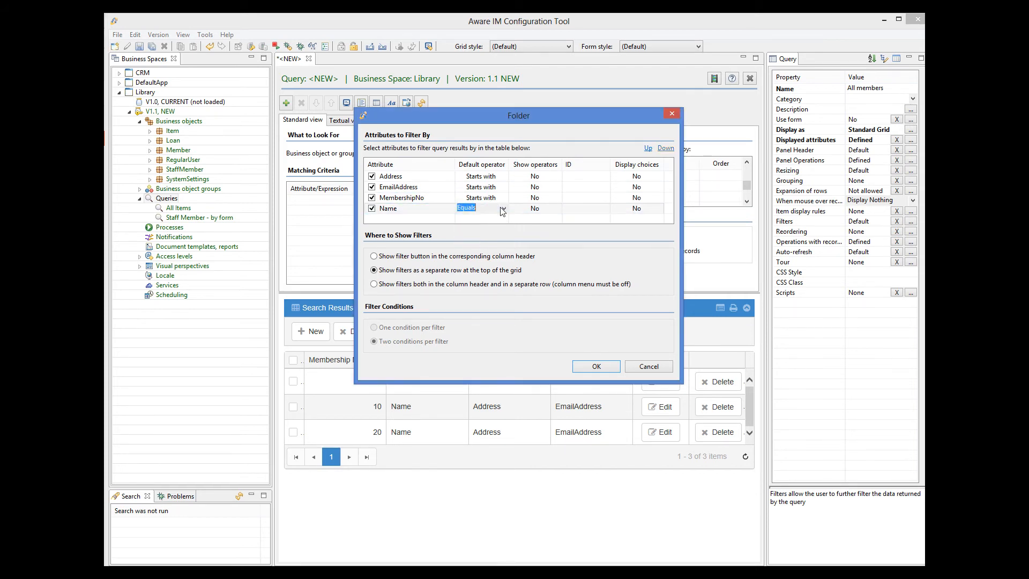
{"action": "left_click", "coordinate": [504, 209]}
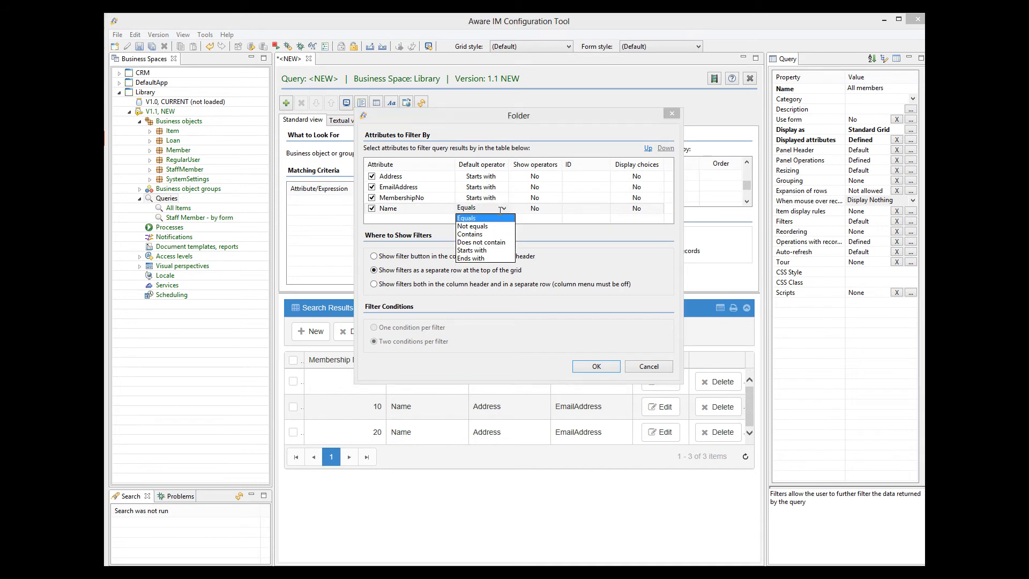
{"action": "left_click", "coordinate": [478, 251]}
{"action": "left_click", "coordinate": [595, 368]}
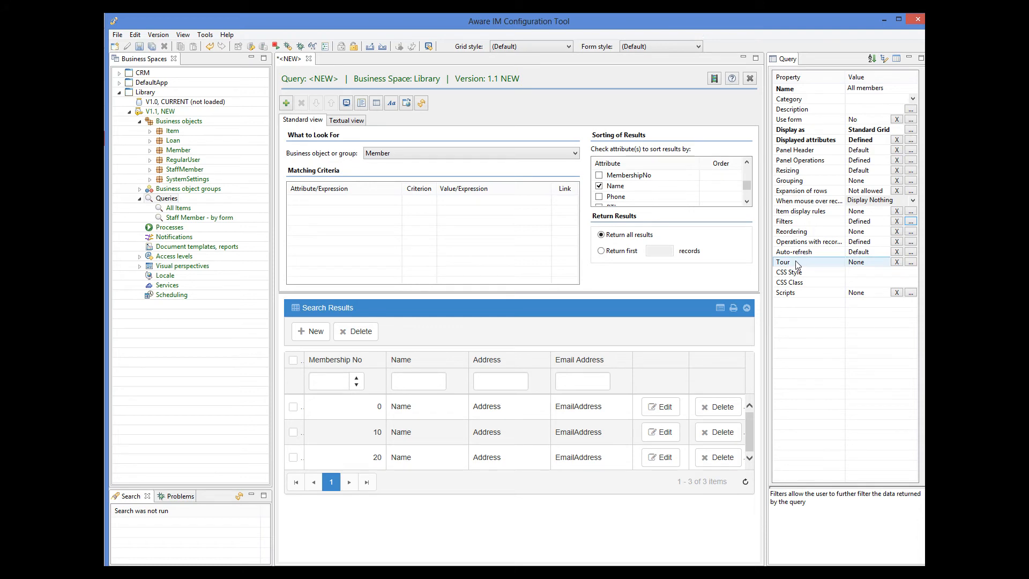
Make the query auto-refresh whenever a Member is saved, and save it as All members
{"action": "left_click", "coordinate": [912, 251]}
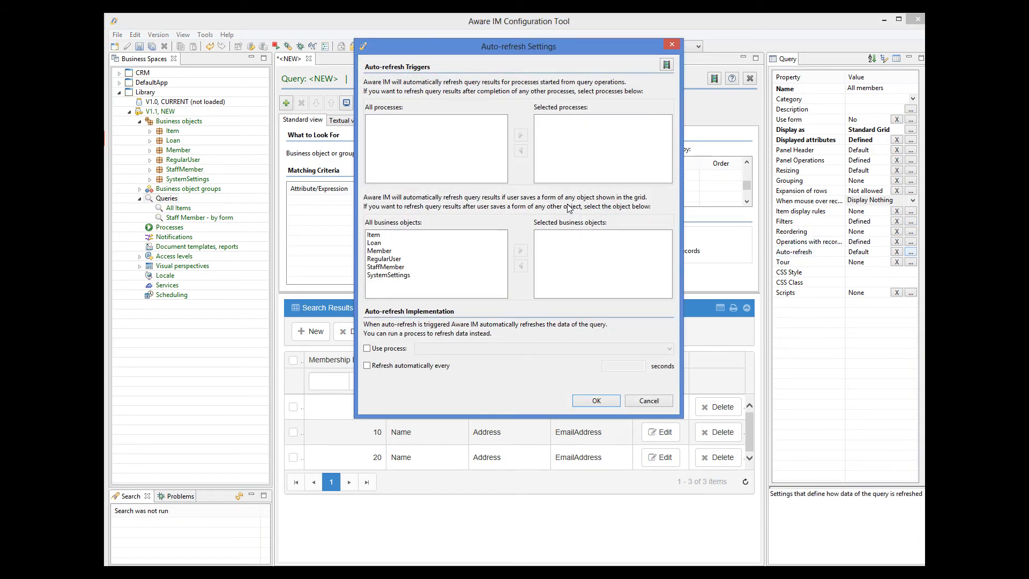
{"action": "left_click", "coordinate": [382, 251]}
{"action": "left_click", "coordinate": [520, 251]}
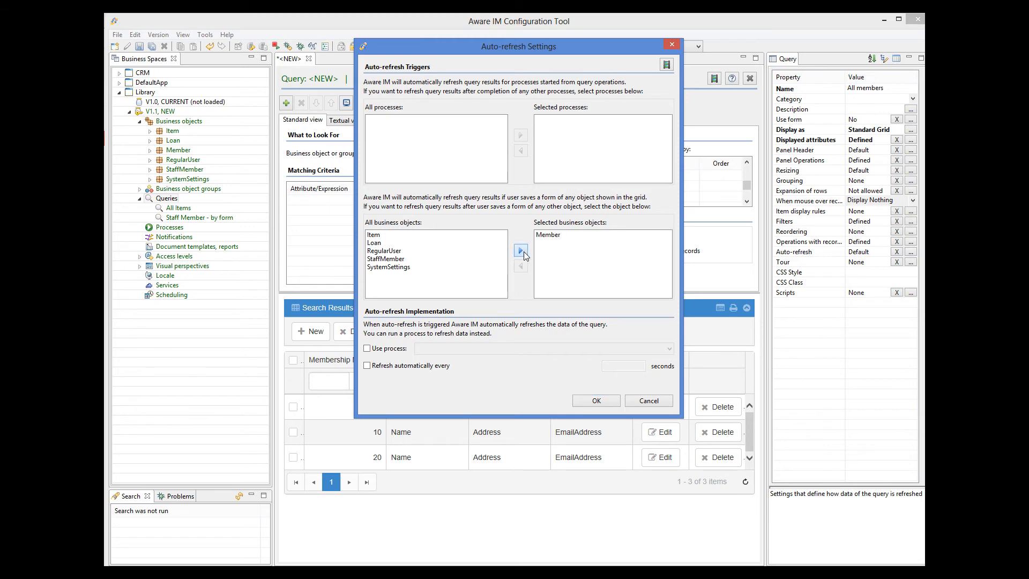
{"action": "left_click", "coordinate": [600, 402]}
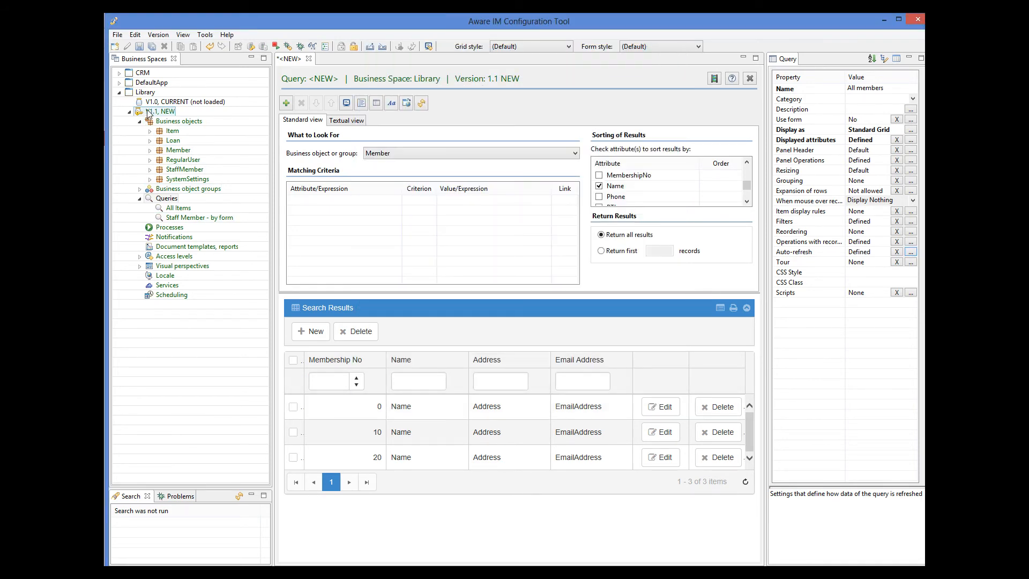
{"action": "left_click", "coordinate": [138, 46]}
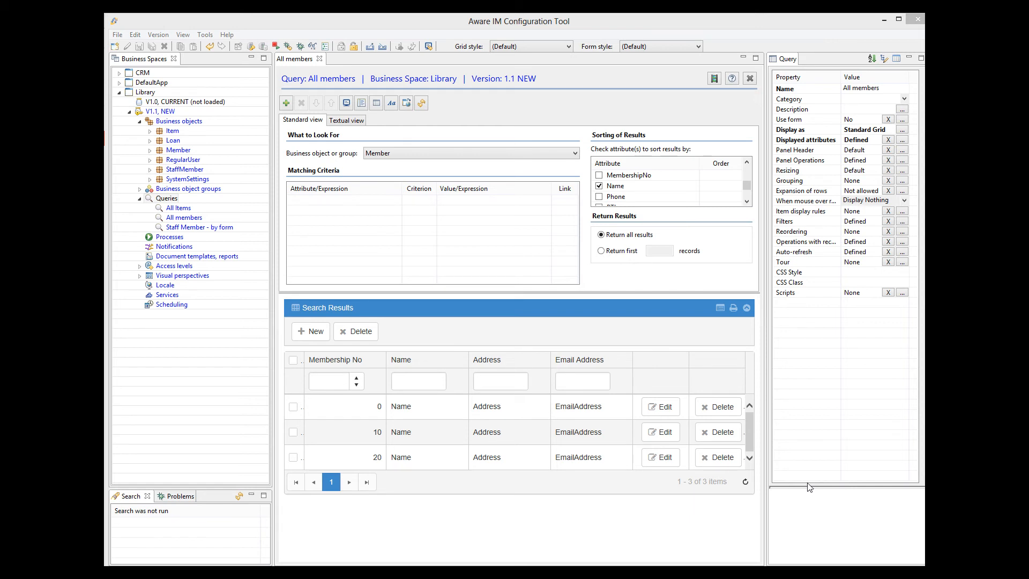
{"action": "left_click", "coordinate": [175, 150]}
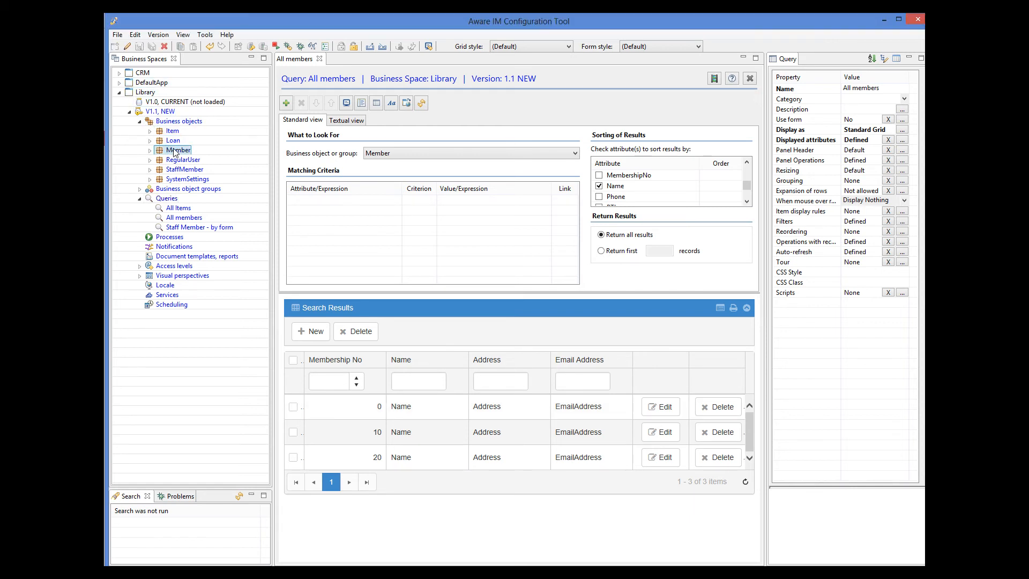
In Member's Main form section, delete AccessLevel, Locale, TimeZone and the other unwanted attributes
{"action": "double_click", "coordinate": [175, 152]}
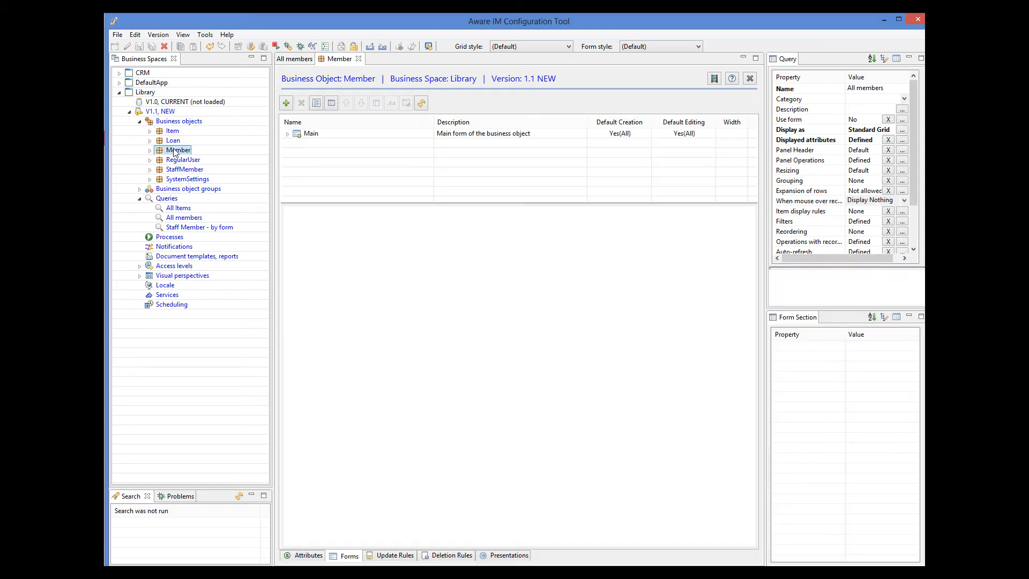
{"action": "double_click", "coordinate": [287, 134]}
{"action": "double_click", "coordinate": [323, 144]}
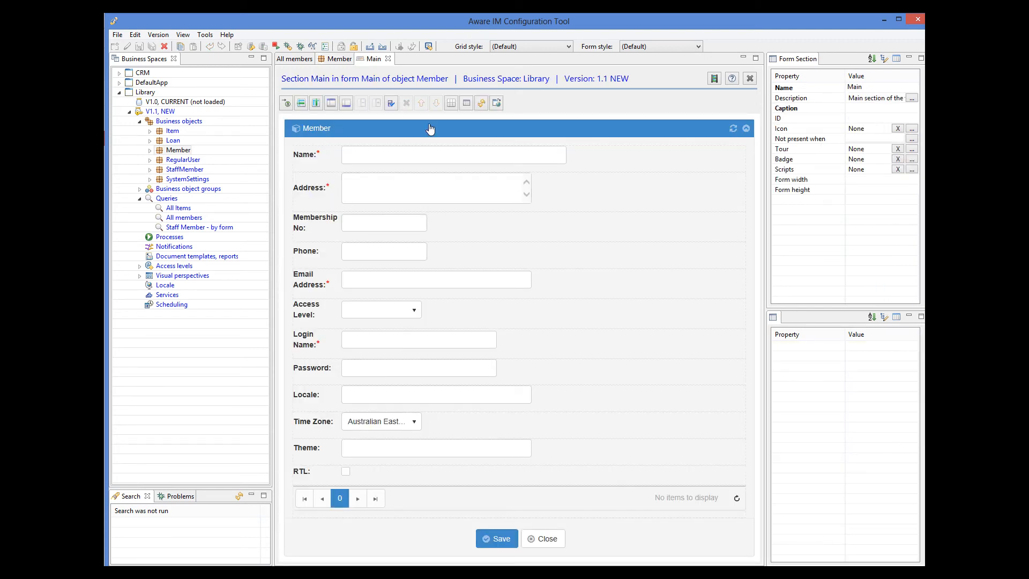
{"action": "left_click", "coordinate": [450, 103]}
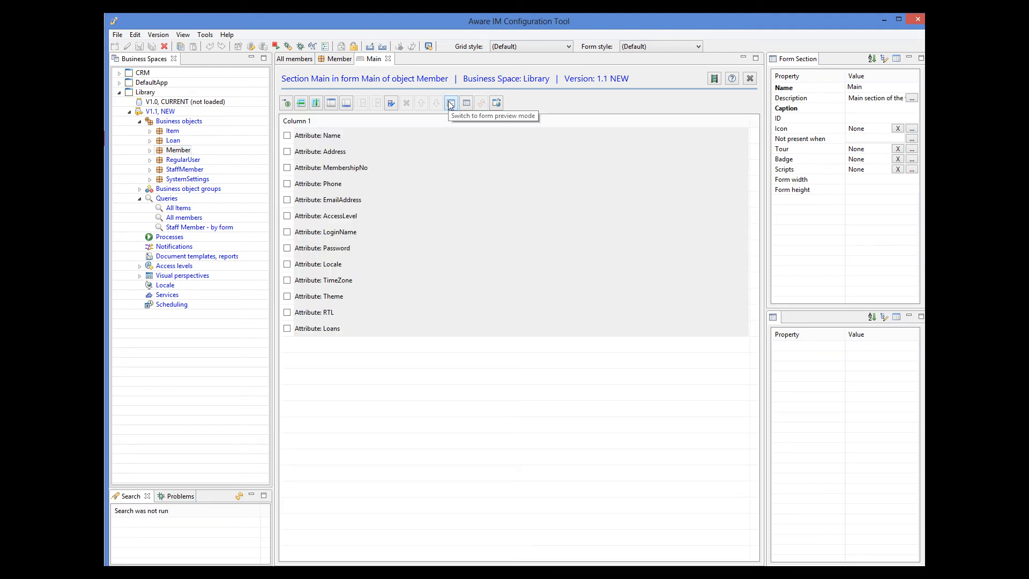
{"action": "left_click", "coordinate": [287, 216]}
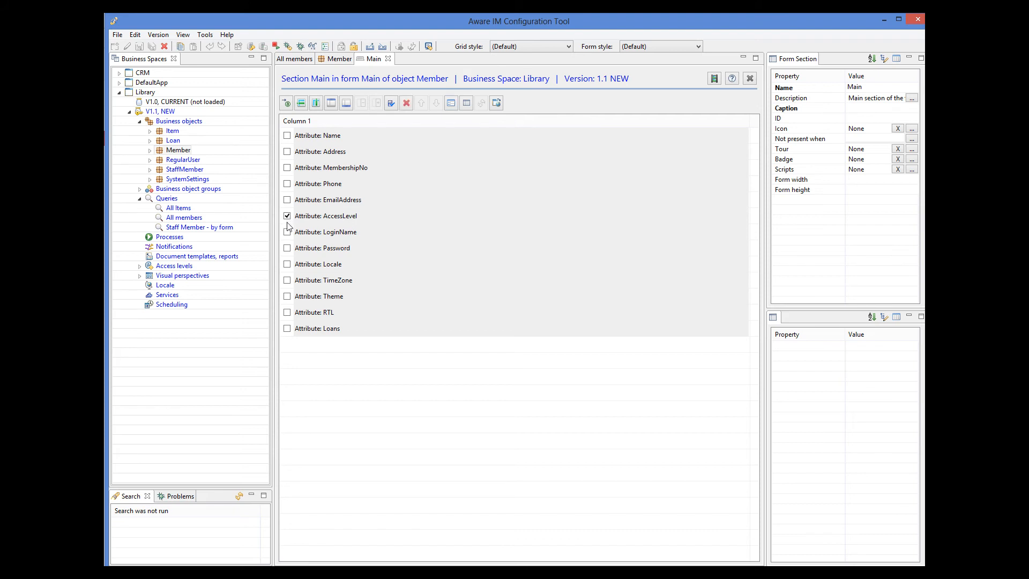
{"action": "left_click", "coordinate": [287, 265]}
{"action": "left_click", "coordinate": [289, 281]}
{"action": "left_click", "coordinate": [406, 103]}
{"action": "left_click", "coordinate": [568, 302]}
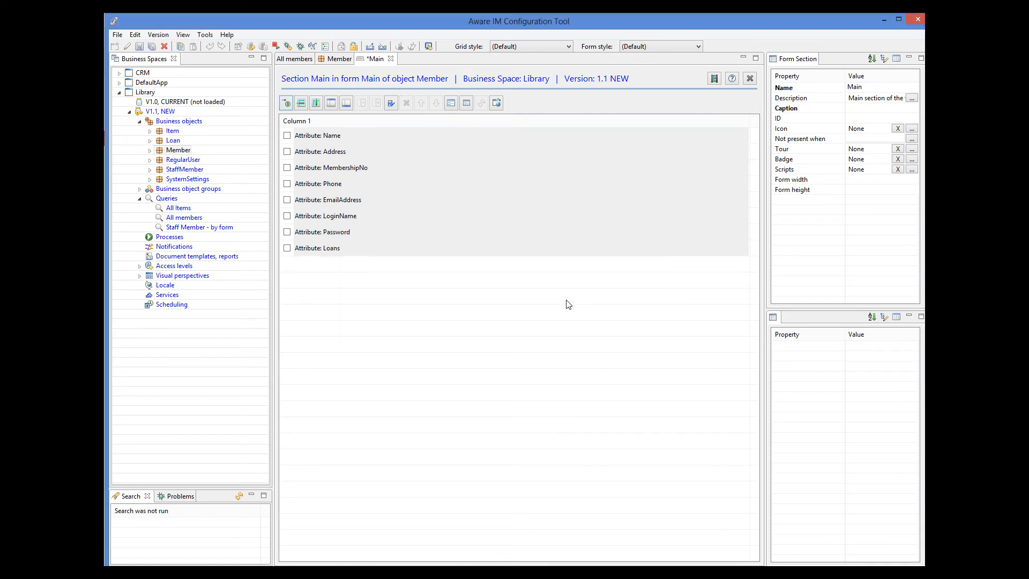
{"action": "left_click", "coordinate": [450, 105]}
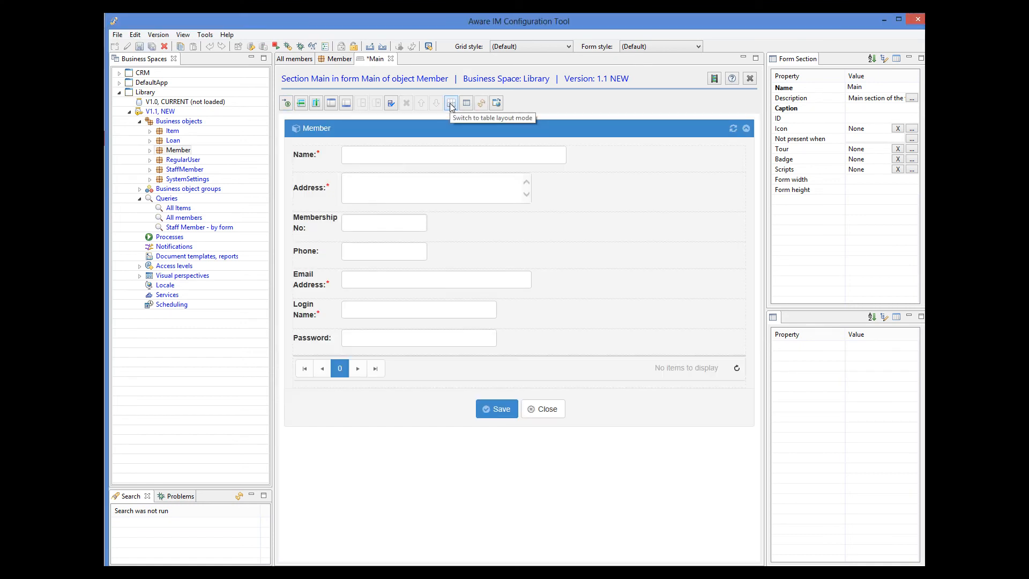
Move Membership No directly under Name and set the form width to 900
{"action": "left_click", "coordinate": [446, 231]}
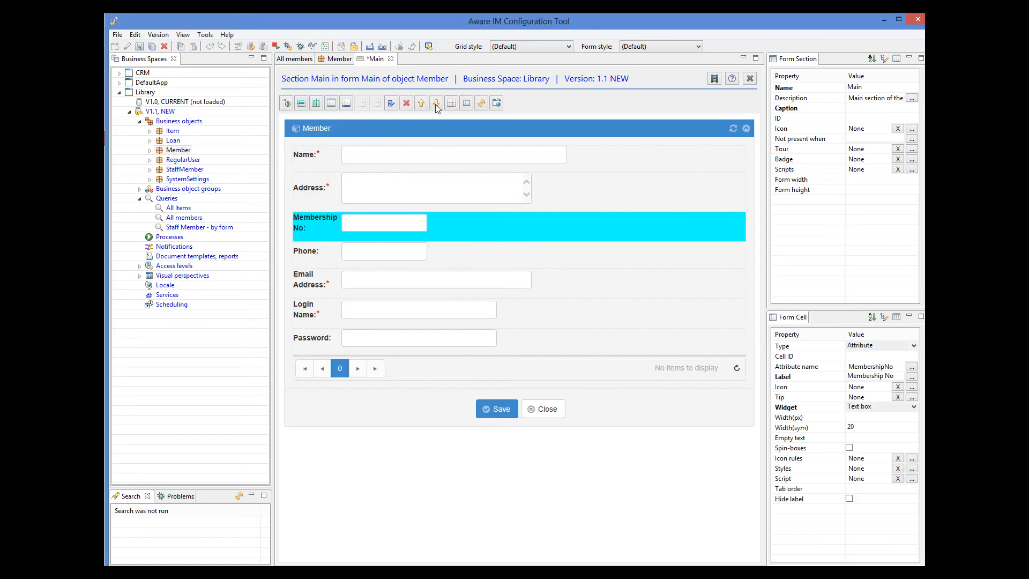
{"action": "left_click", "coordinate": [422, 103]}
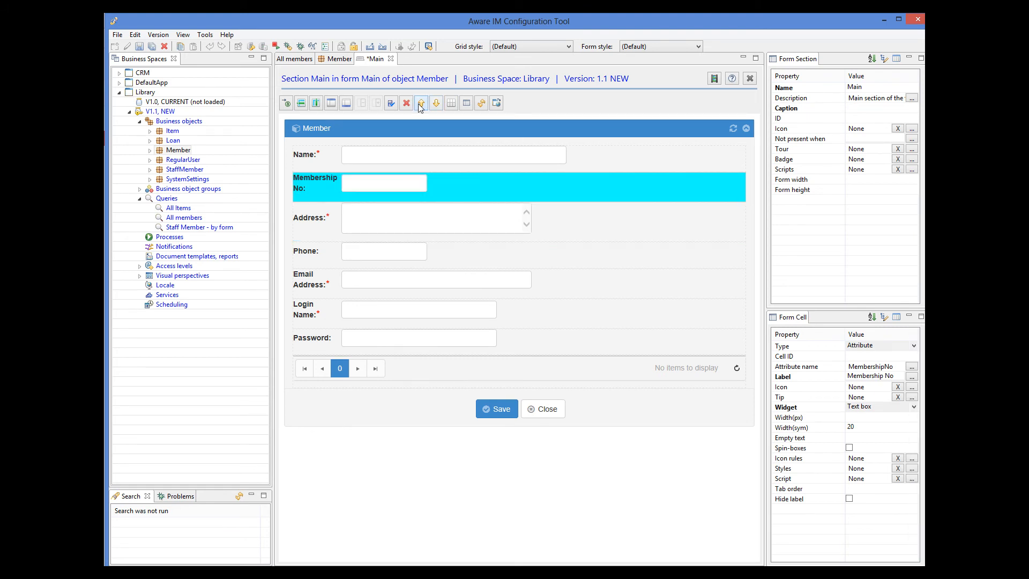
{"action": "left_click", "coordinate": [422, 104]}
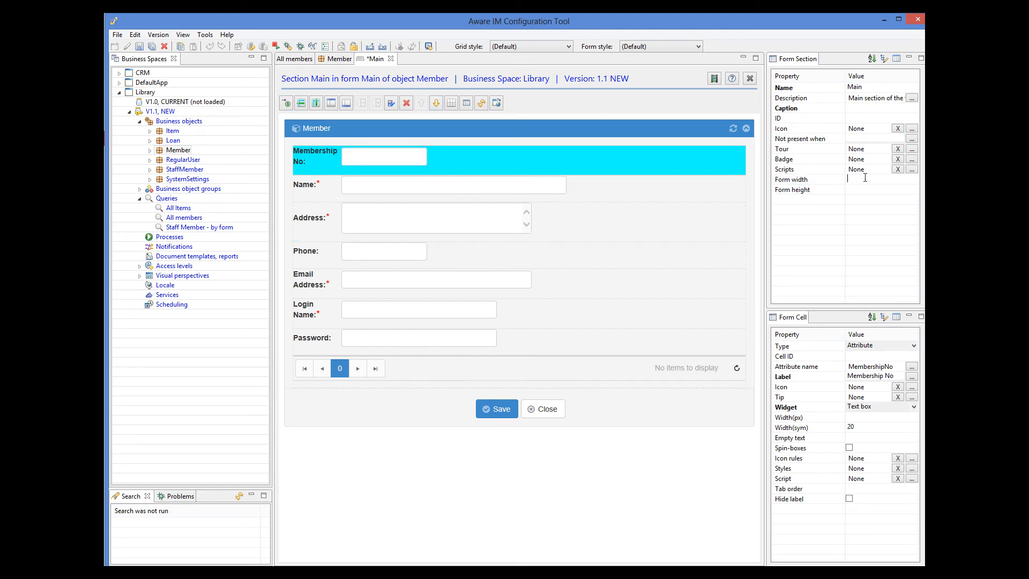
{"action": "key", "text": "Return"}
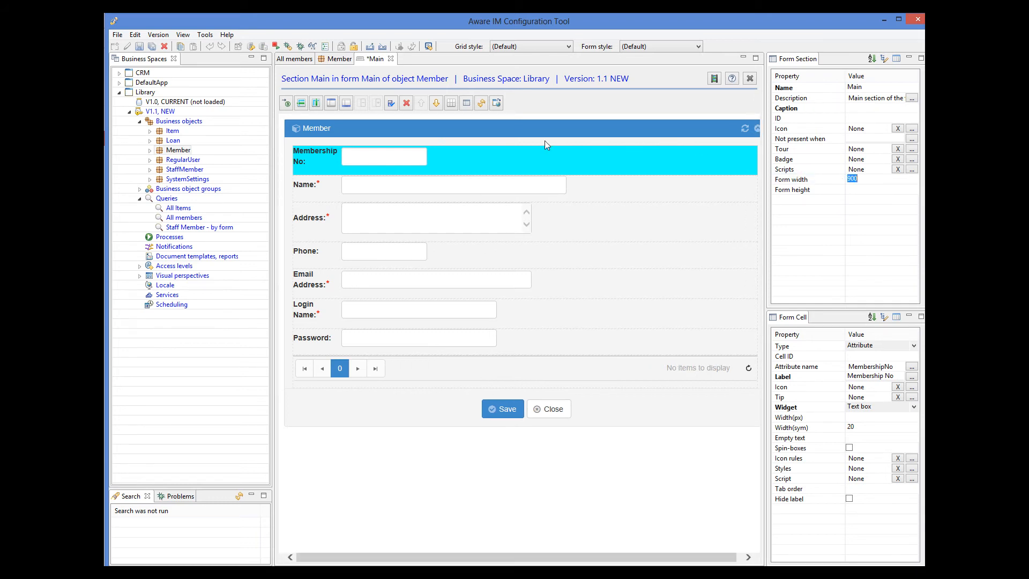
Add a second form column and move Login Name and Password into it
{"action": "left_click", "coordinate": [317, 105]}
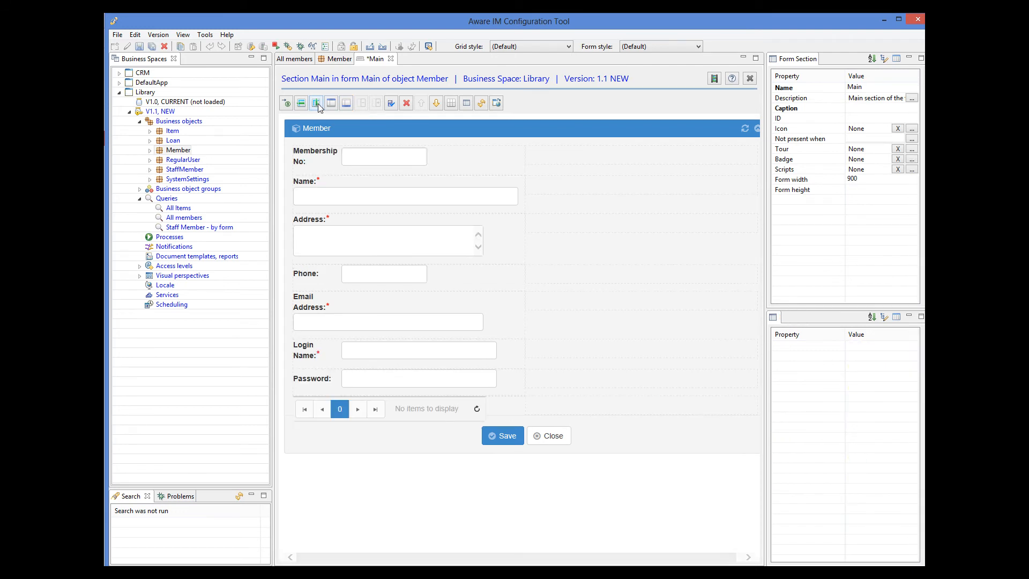
{"action": "left_click", "coordinate": [319, 351]}
{"action": "left_click_drag", "start_coordinate": [320, 351], "coordinate": [576, 163]}
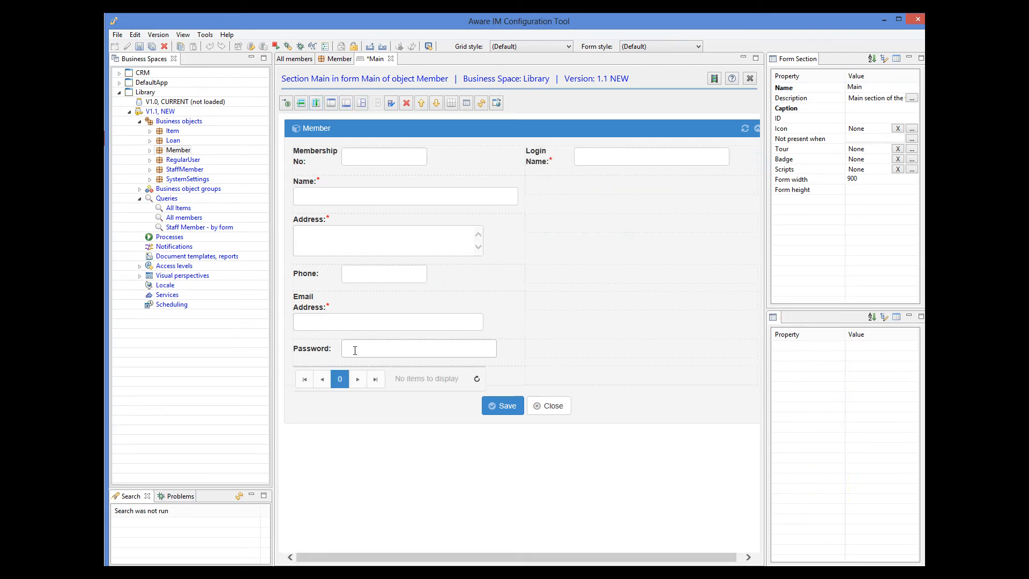
{"action": "left_click", "coordinate": [322, 358]}
{"action": "left_click_drag", "start_coordinate": [322, 356], "coordinate": [592, 189]}
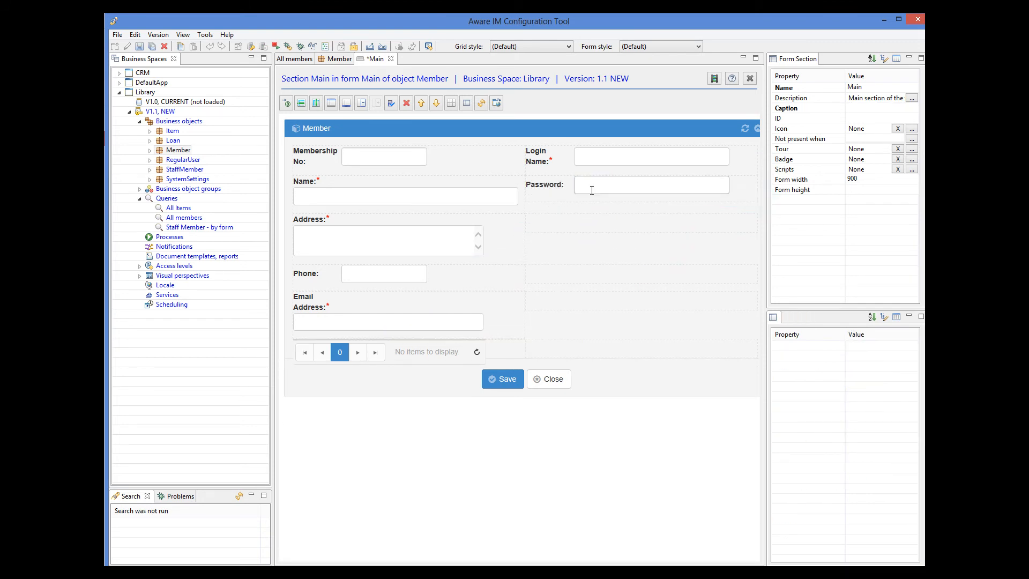
{"action": "left_click", "coordinate": [475, 164]}
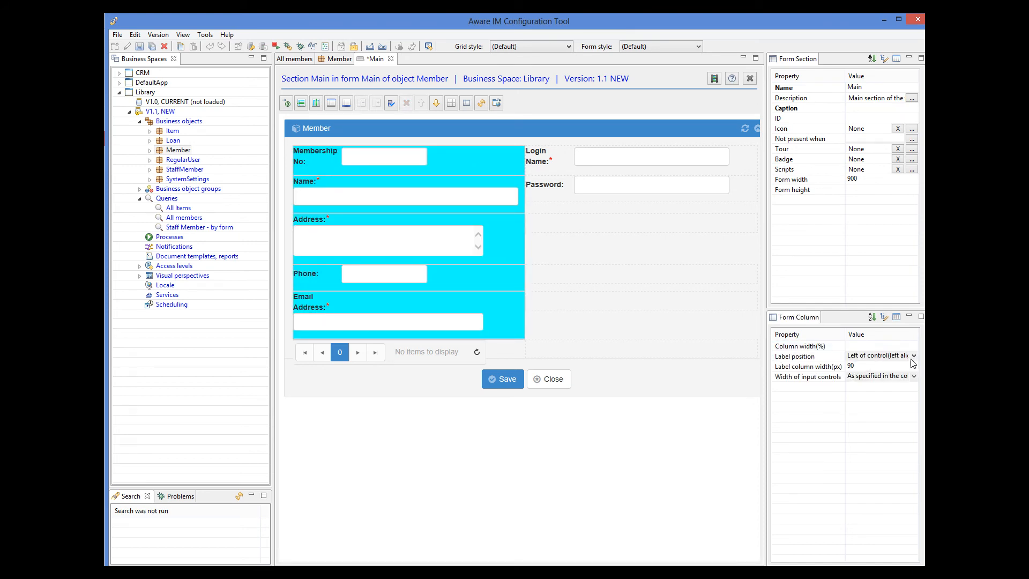
Set the left column's labels Above control and inputs to entire column width less 30
{"action": "left_click", "coordinate": [914, 357]}
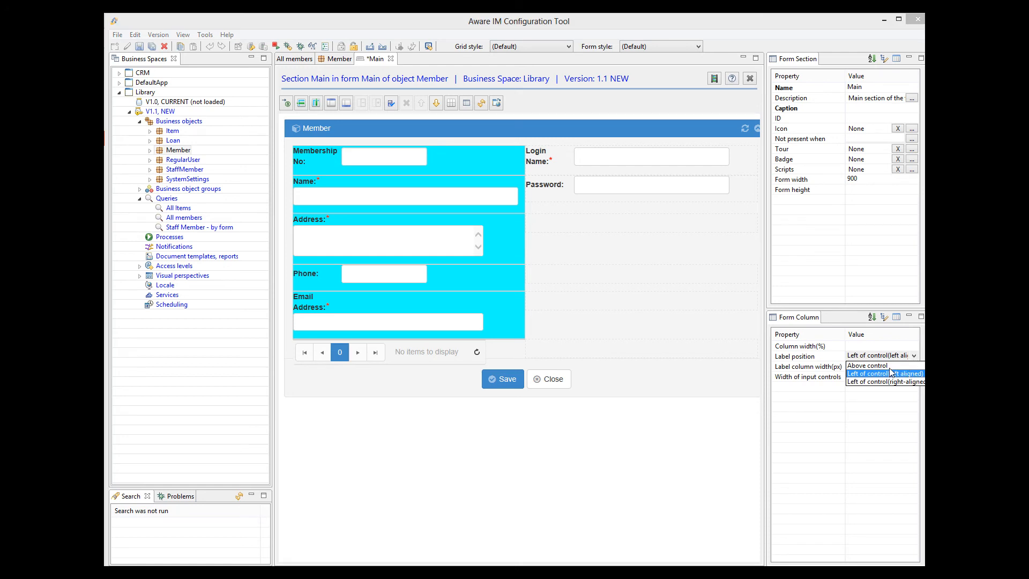
{"action": "left_click", "coordinate": [890, 366]}
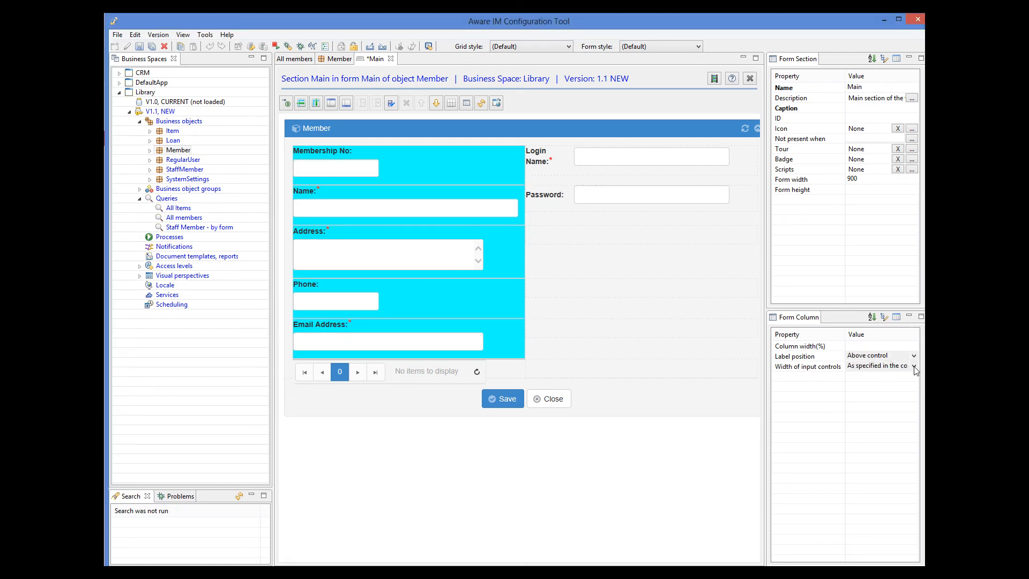
{"action": "left_click", "coordinate": [914, 366]}
{"action": "left_click", "coordinate": [889, 384]}
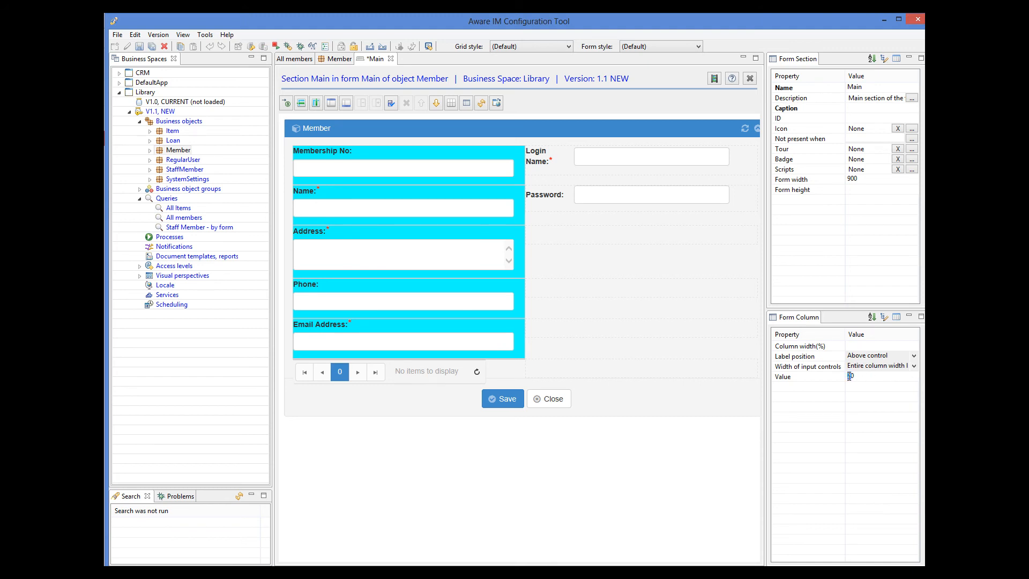
{"action": "key", "text": "Return"}
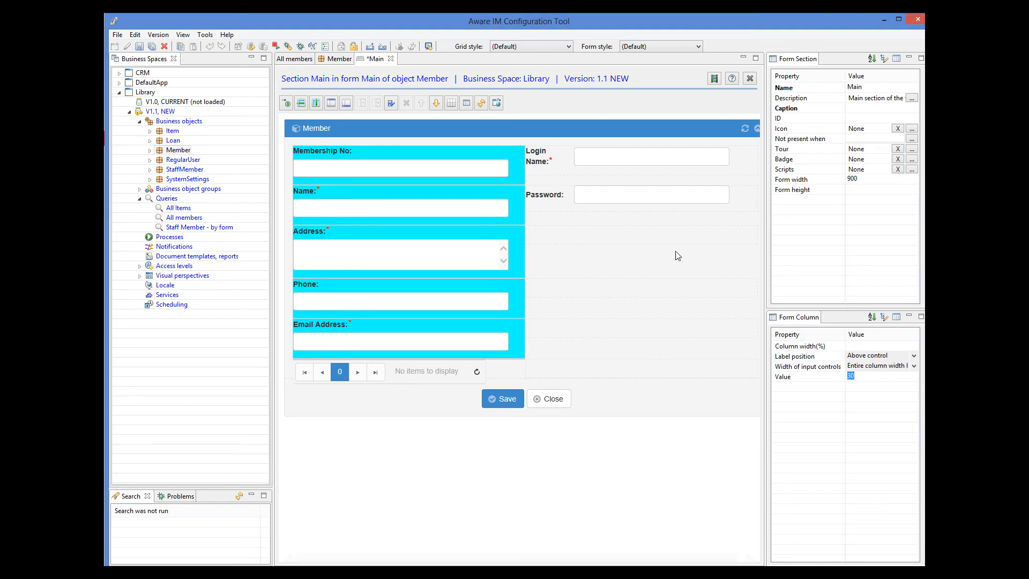
Give the right column the same labels-above and entire-column-width input settings
{"action": "left_click", "coordinate": [556, 167]}
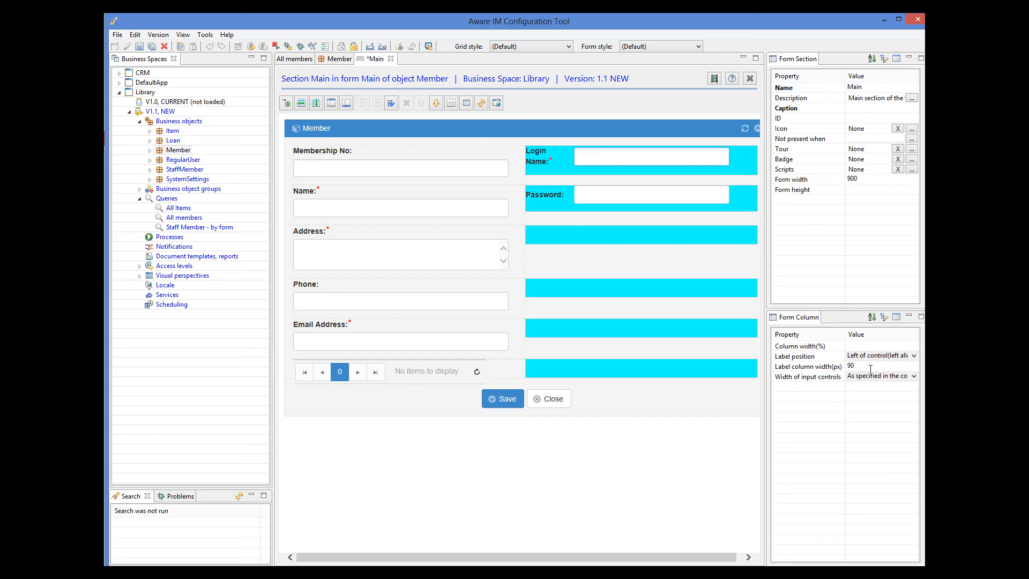
{"action": "left_click", "coordinate": [915, 356]}
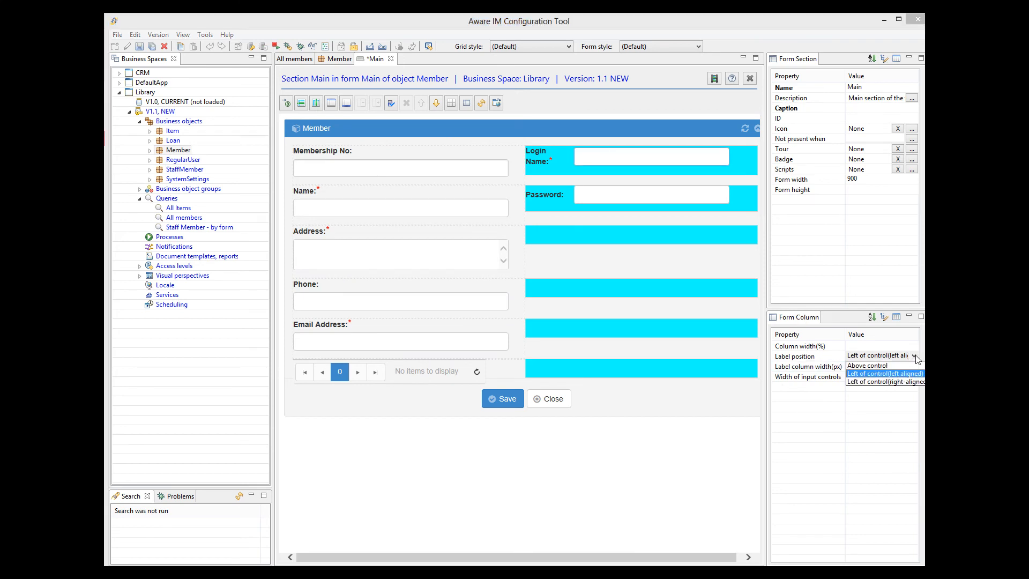
{"action": "left_click", "coordinate": [885, 366]}
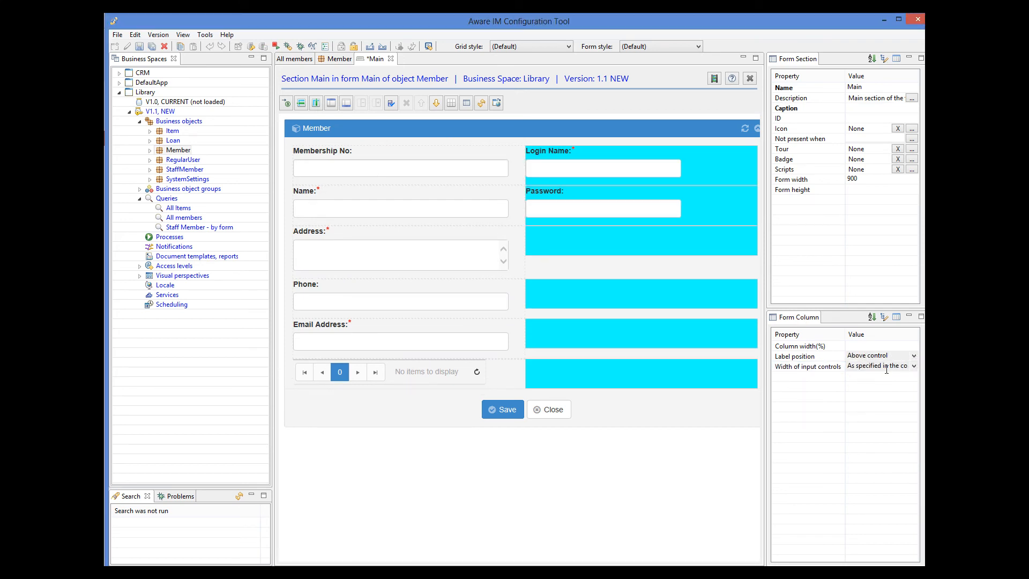
{"action": "left_click", "coordinate": [914, 367]}
{"action": "left_click", "coordinate": [880, 386]}
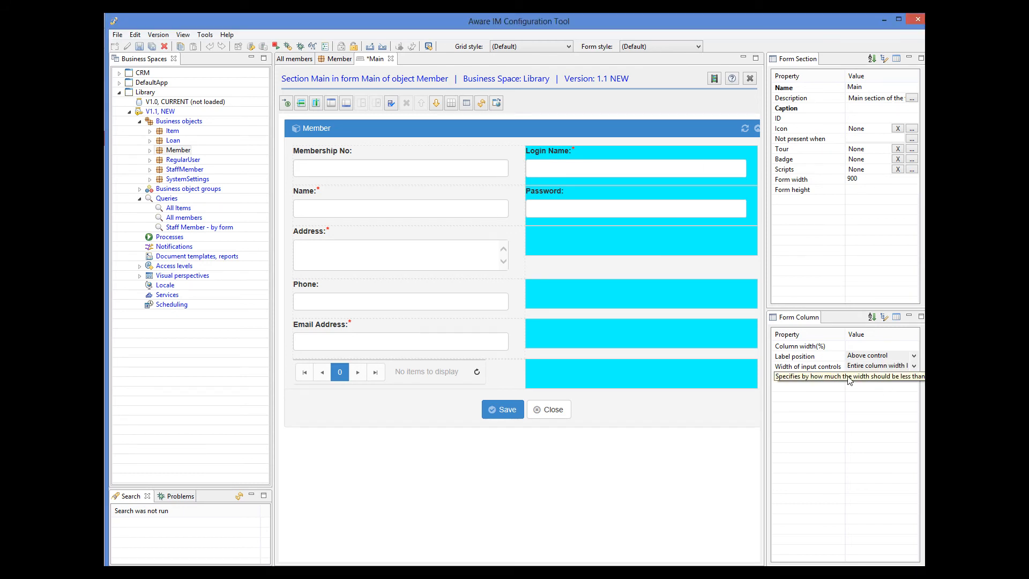
{"action": "key", "text": "Return"}
{"action": "left_click", "coordinate": [303, 362]}
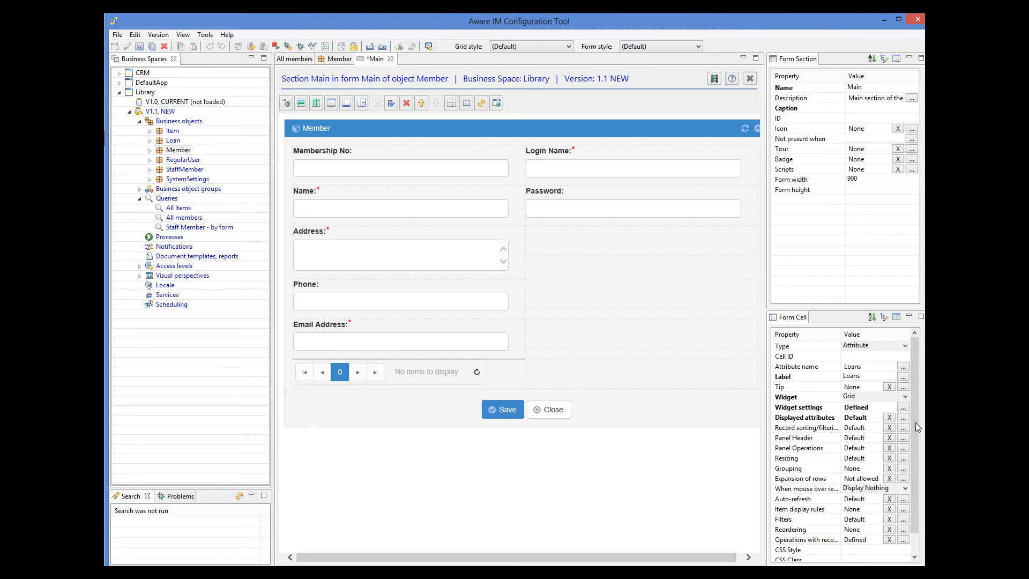
Show LoanDate, DueDate and ReturnDate in the Loans grid, span it across both columns, and save
{"action": "left_click", "coordinate": [903, 417]}
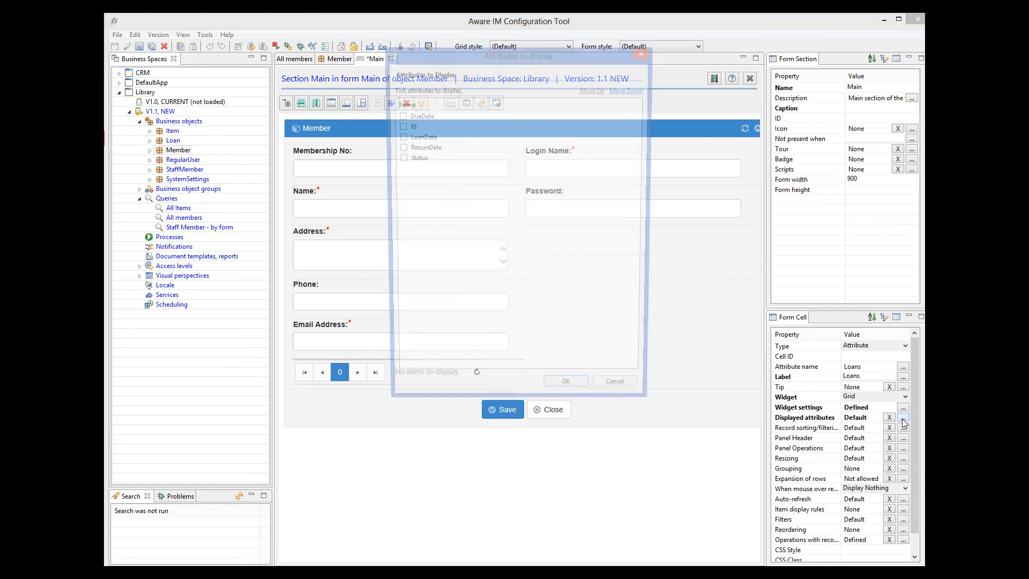
{"action": "left_click", "coordinate": [398, 137]}
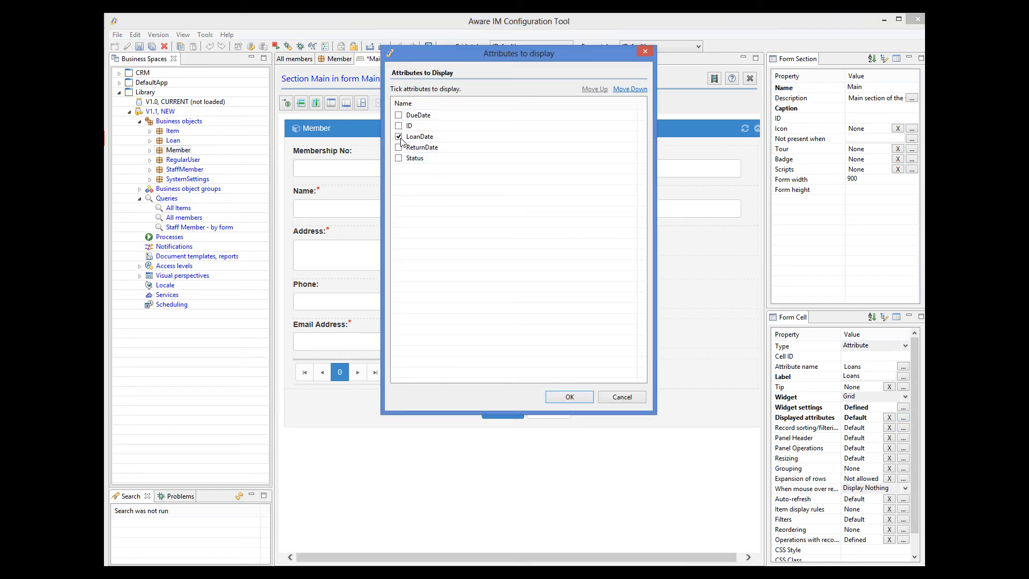
{"action": "left_click", "coordinate": [537, 137]}
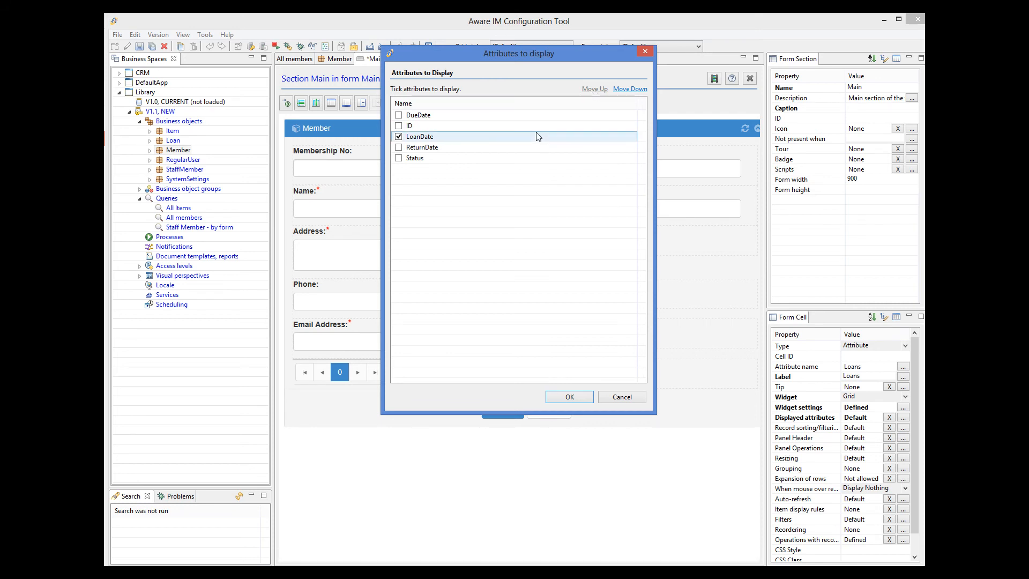
{"action": "left_click", "coordinate": [603, 90]}
{"action": "left_click", "coordinate": [603, 90]}
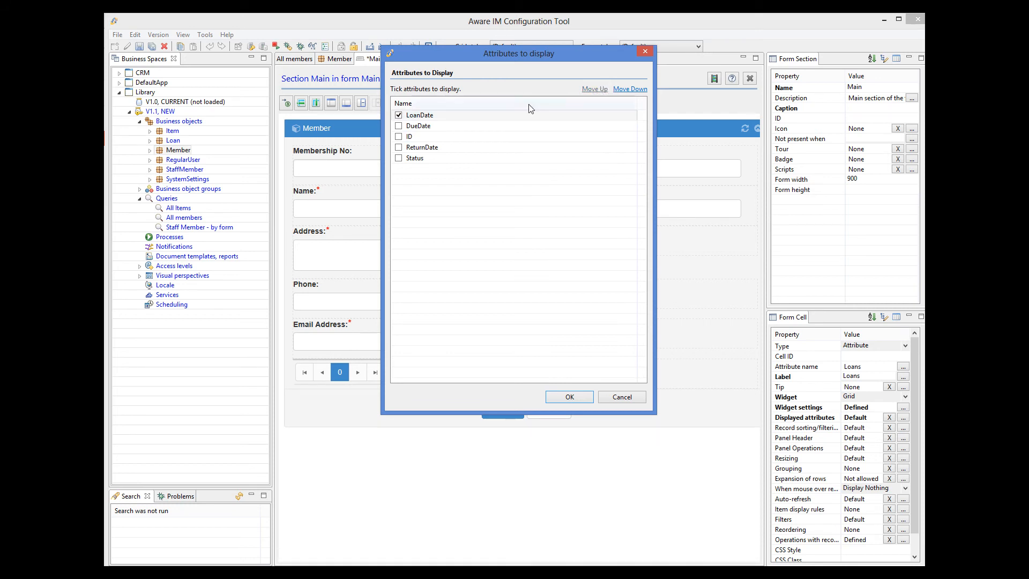
{"action": "left_click", "coordinate": [398, 126]}
{"action": "left_click", "coordinate": [398, 147]}
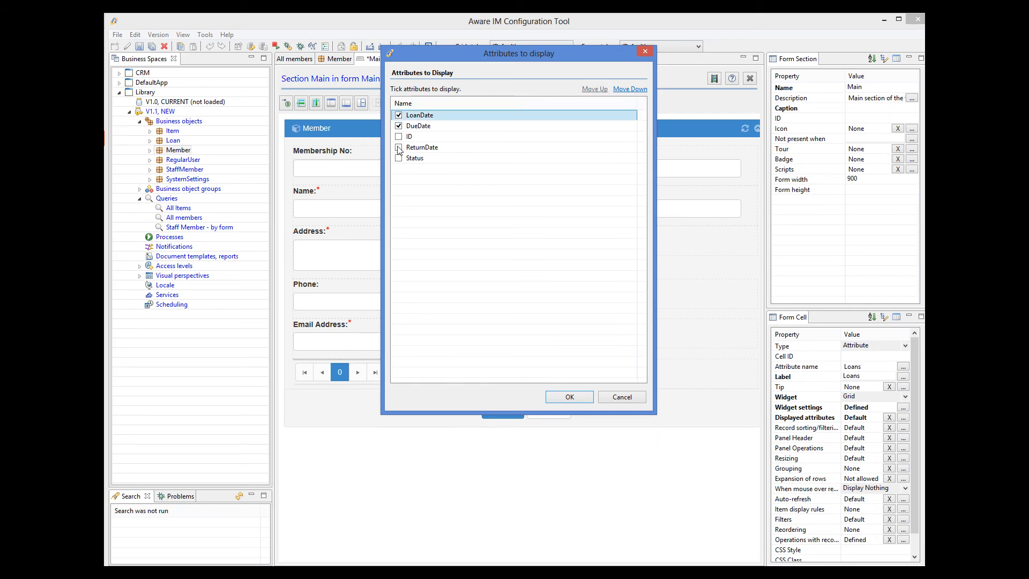
{"action": "left_click", "coordinate": [569, 397]}
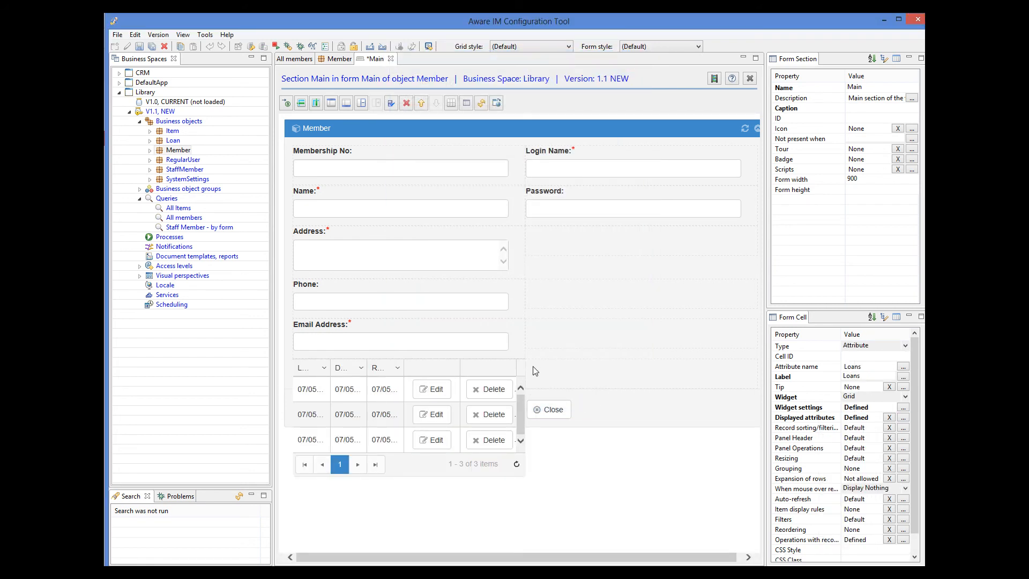
{"action": "left_click", "coordinate": [362, 103]}
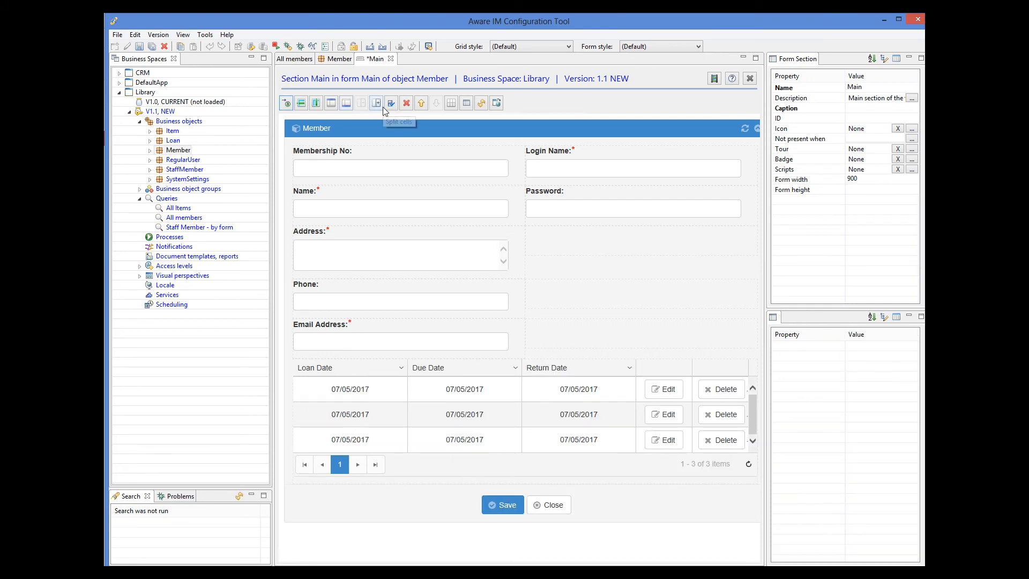
{"action": "left_click", "coordinate": [139, 47]}
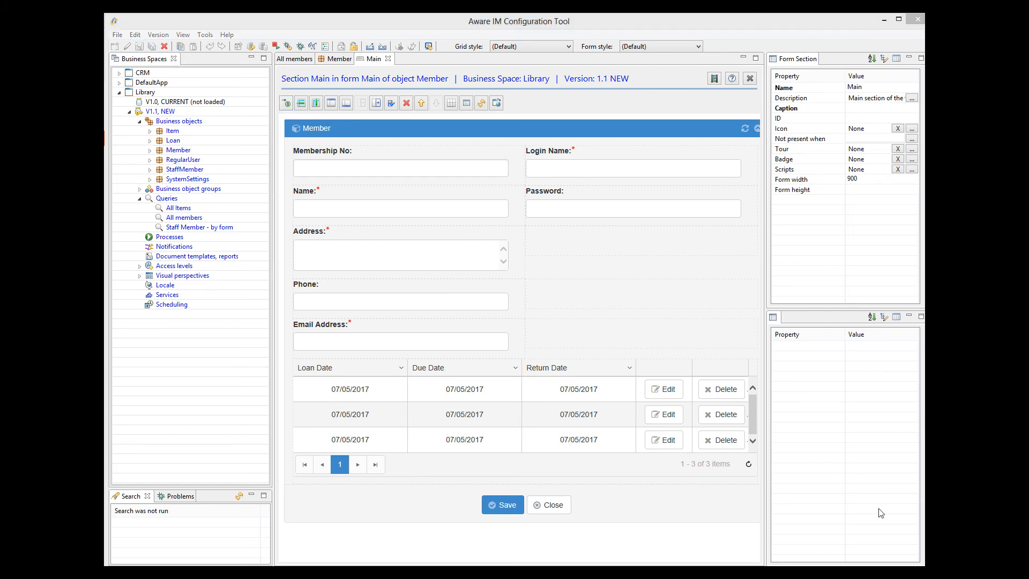
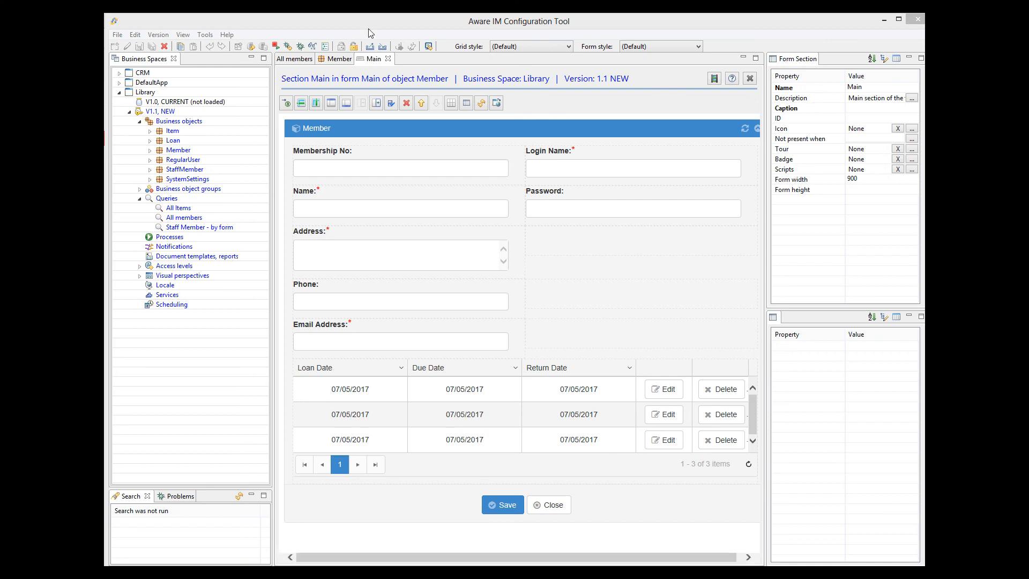
Close the Main section editor, then copy and paste Member's Main form to make Main1
{"action": "left_click", "coordinate": [389, 60]}
{"action": "left_click", "coordinate": [389, 59]}
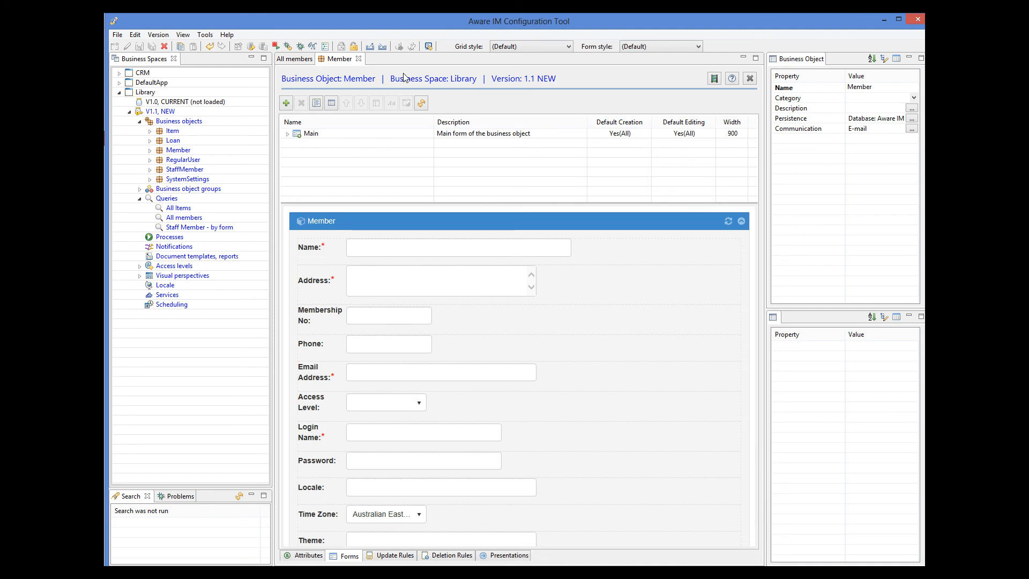
{"action": "left_click", "coordinate": [328, 137]}
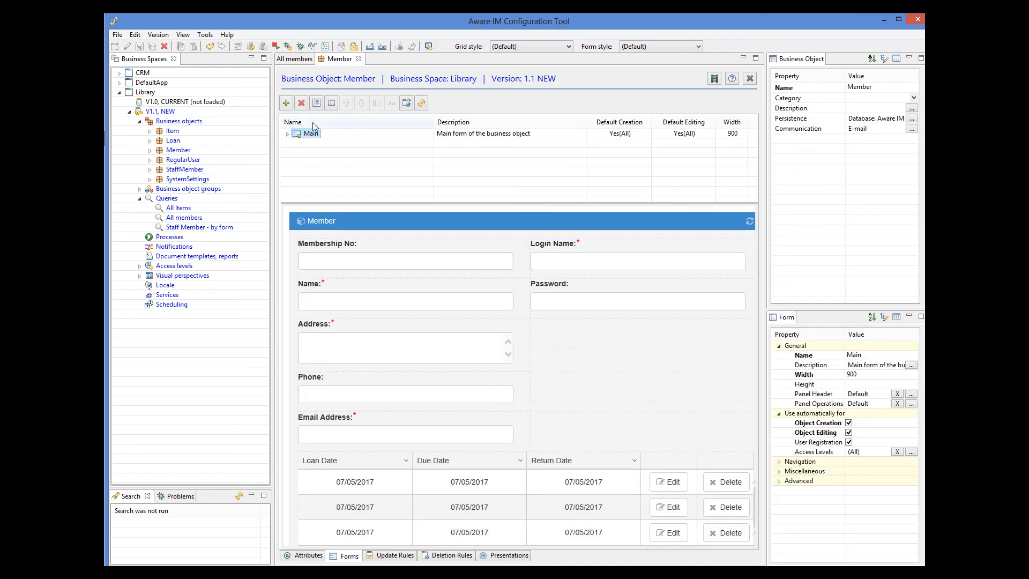
{"action": "left_click", "coordinate": [135, 35]}
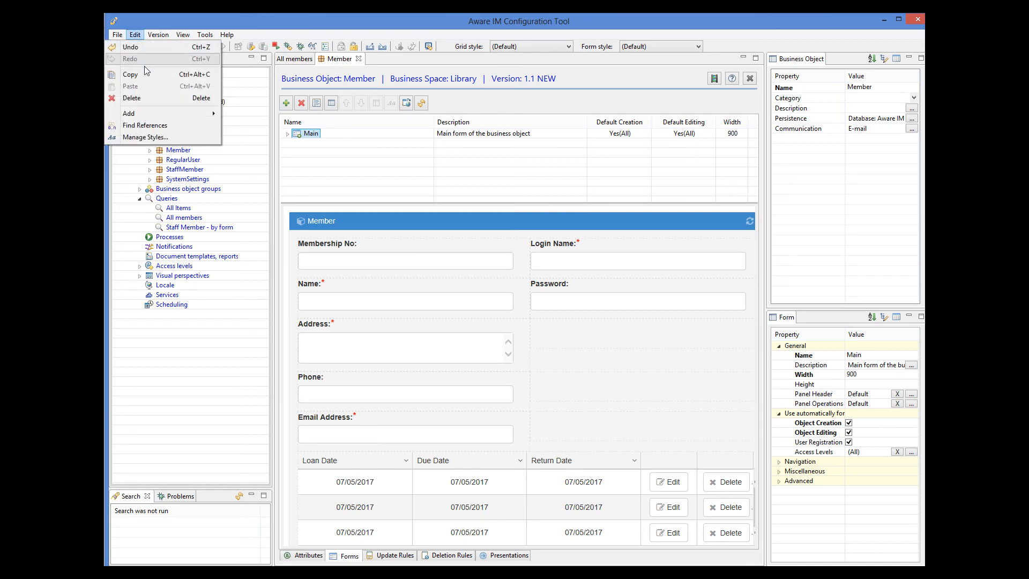
{"action": "left_click", "coordinate": [141, 75]}
{"action": "left_click", "coordinate": [135, 35]}
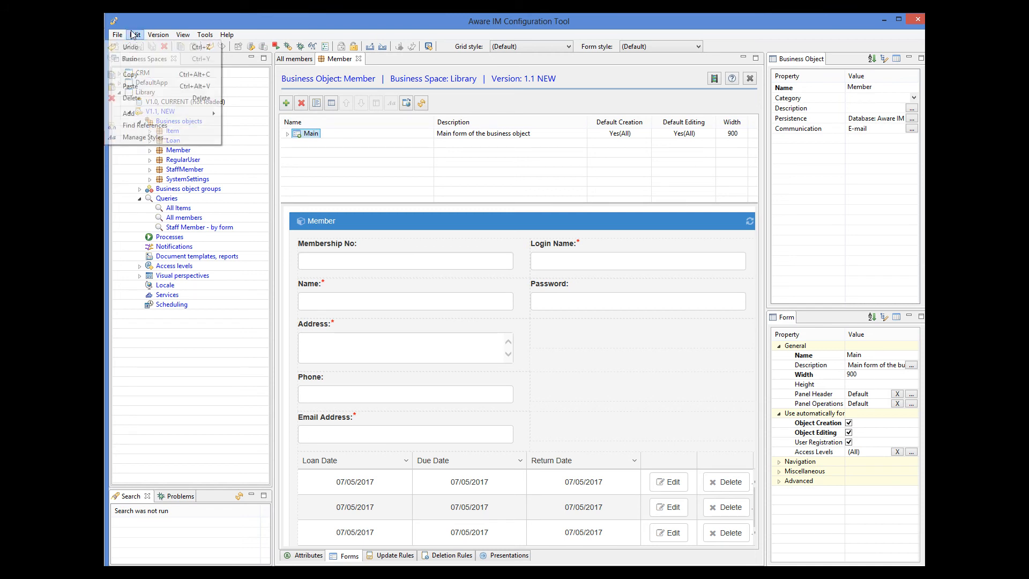
{"action": "left_click", "coordinate": [144, 87]}
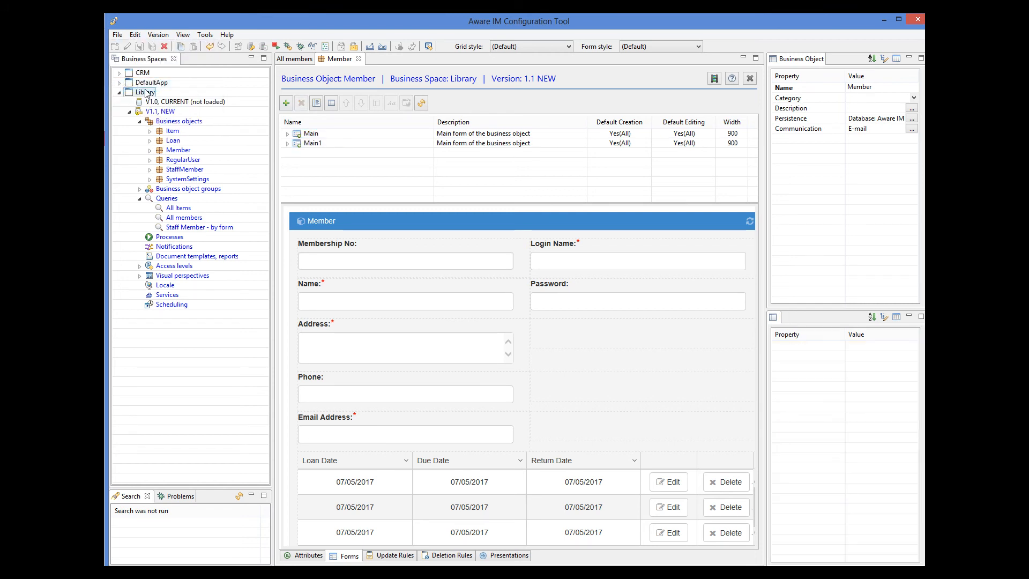
{"action": "left_click", "coordinate": [308, 135]}
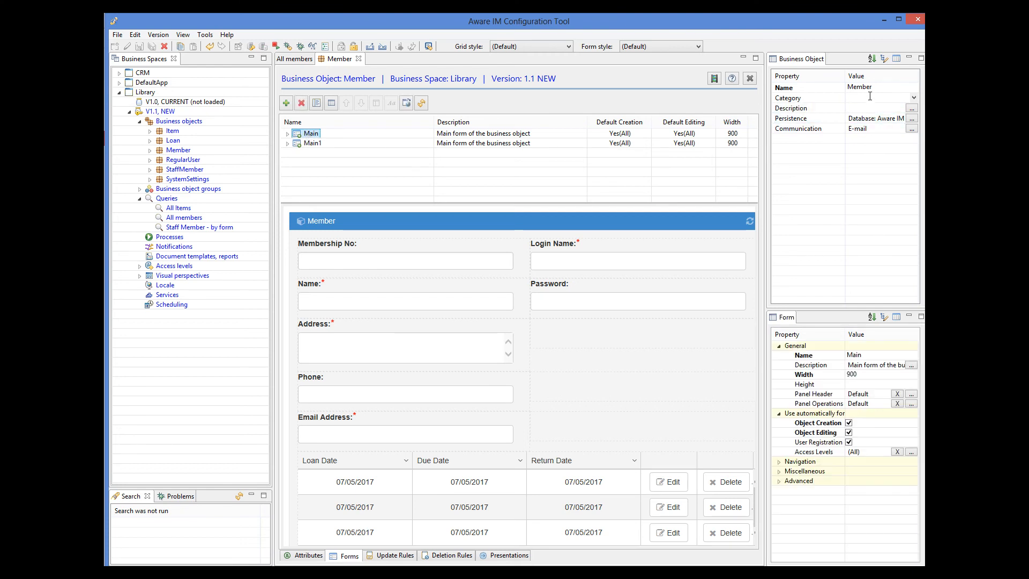
Rename the Main form to Editing and save, then rename Main1 to Creation
{"action": "left_click", "coordinate": [849, 355]}
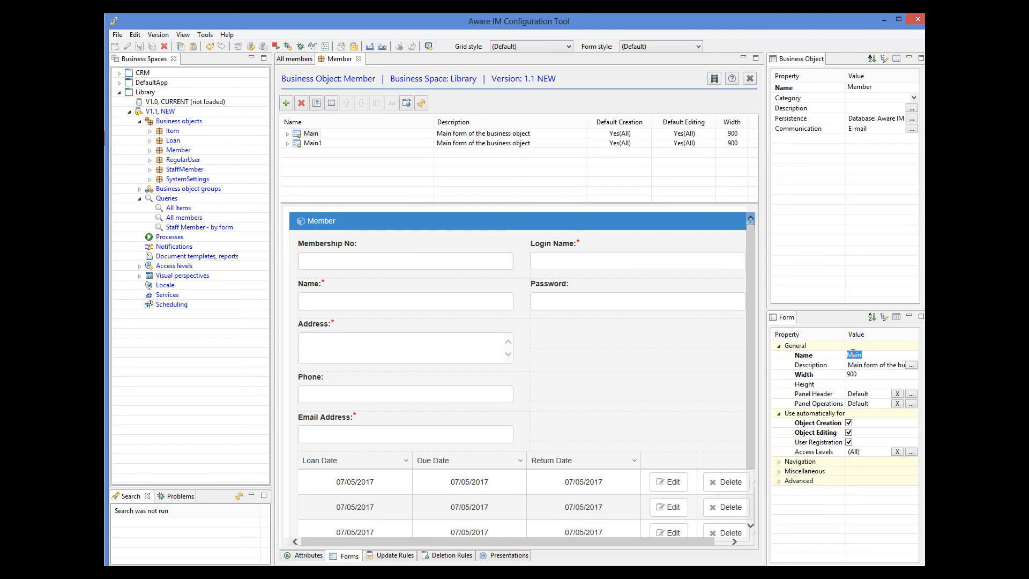
{"action": "type", "text": "Editing"}
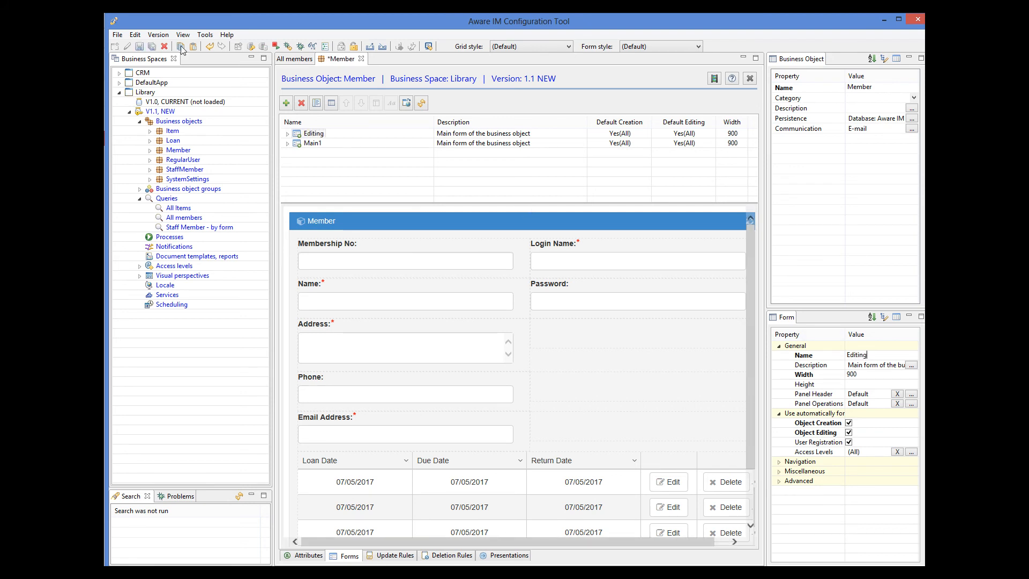
{"action": "left_click", "coordinate": [139, 46]}
{"action": "left_click", "coordinate": [313, 147]}
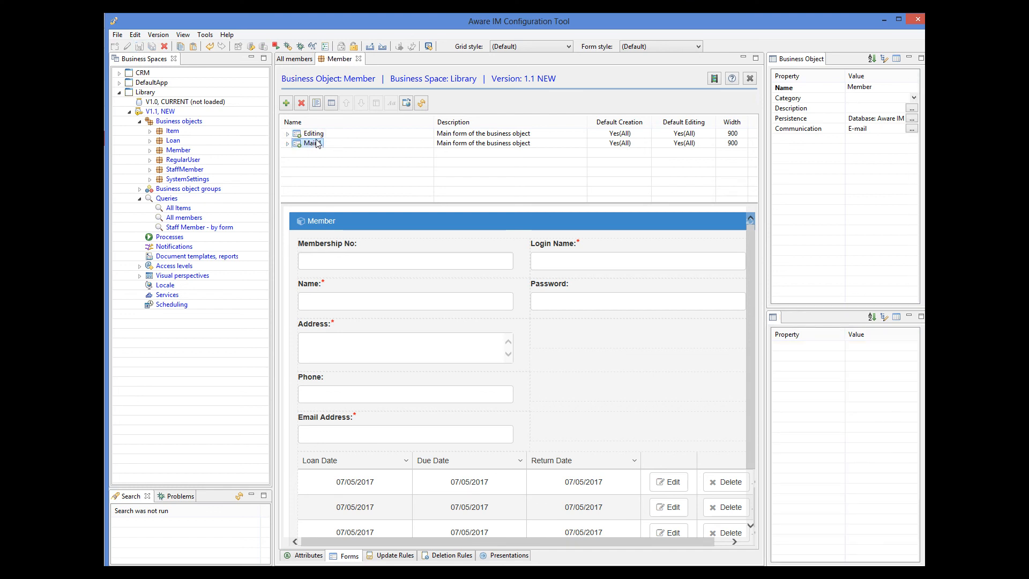
{"action": "left_click", "coordinate": [871, 354]}
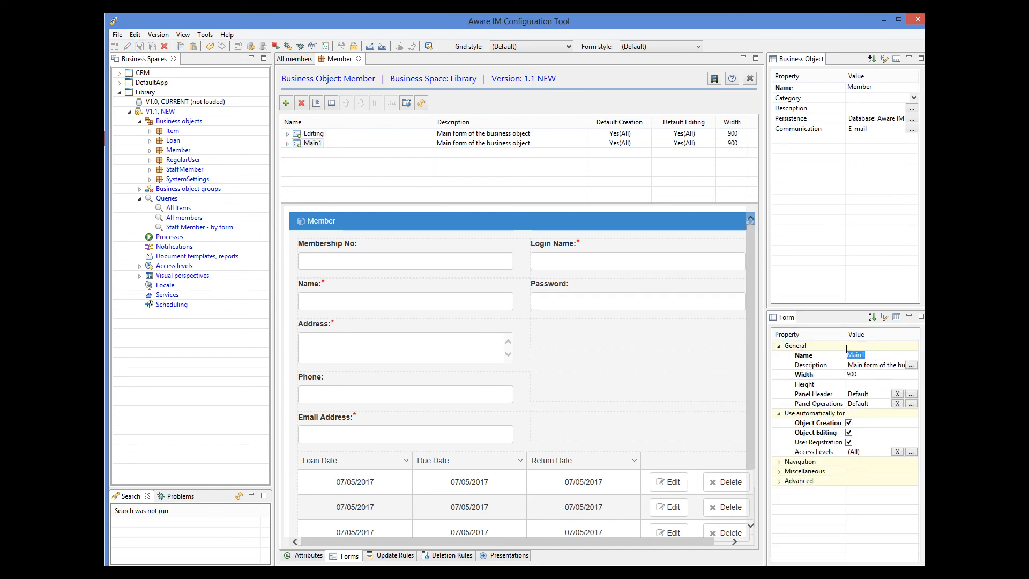
{"action": "type", "text": "Creat"}
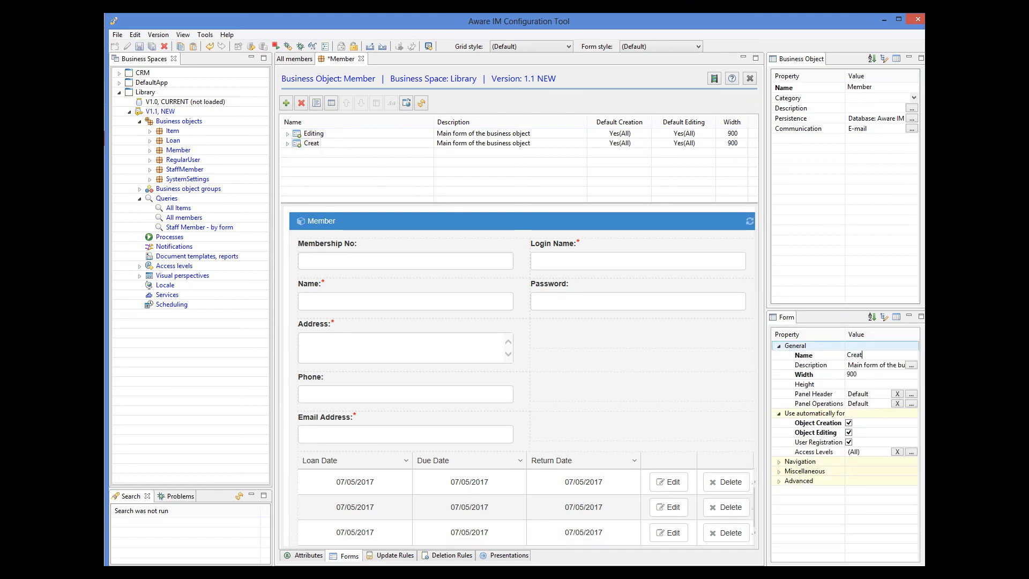
{"action": "type", "text": "ion"}
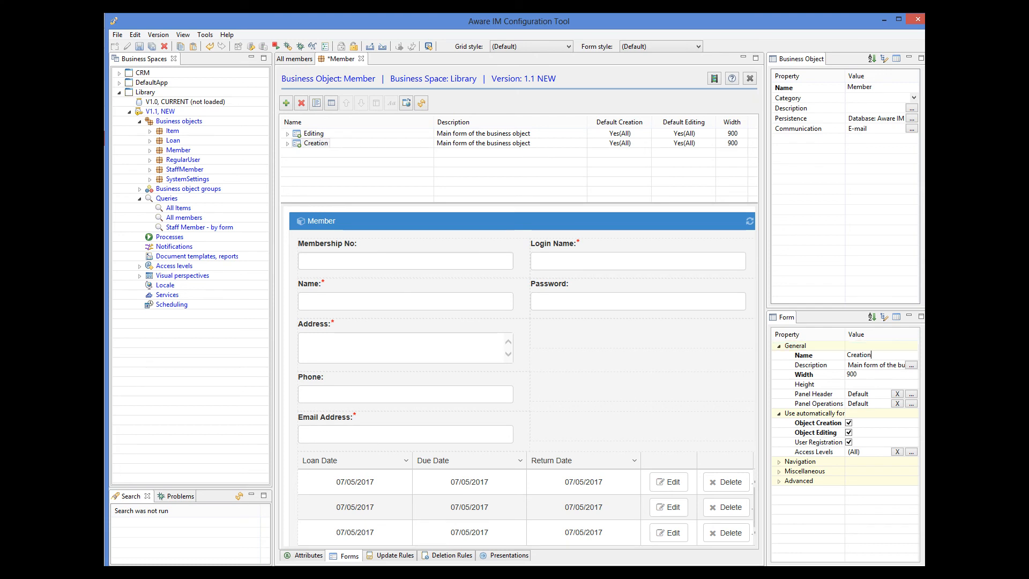
Untick Object Editing on Creation and Object Creation on Editing, saving each form
{"action": "left_click", "coordinate": [849, 432]}
{"action": "left_click", "coordinate": [140, 47]}
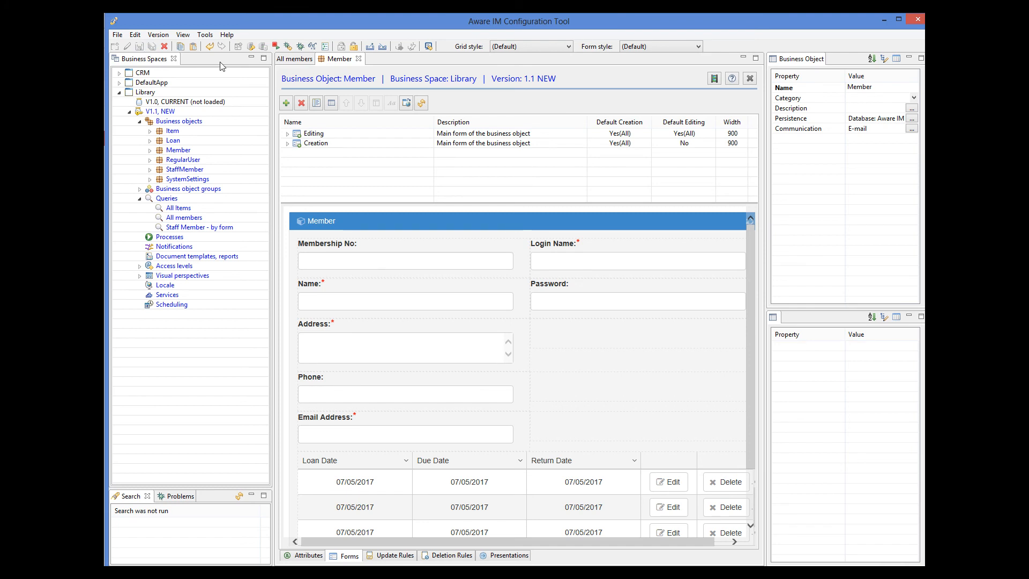
{"action": "left_click", "coordinate": [316, 146]}
{"action": "left_click", "coordinate": [314, 134]}
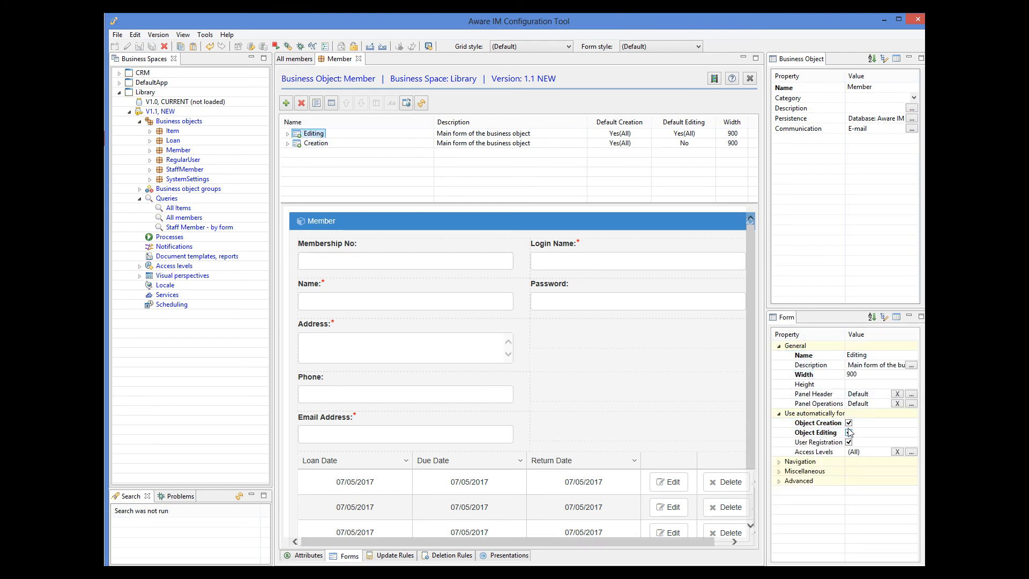
{"action": "left_click", "coordinate": [849, 423]}
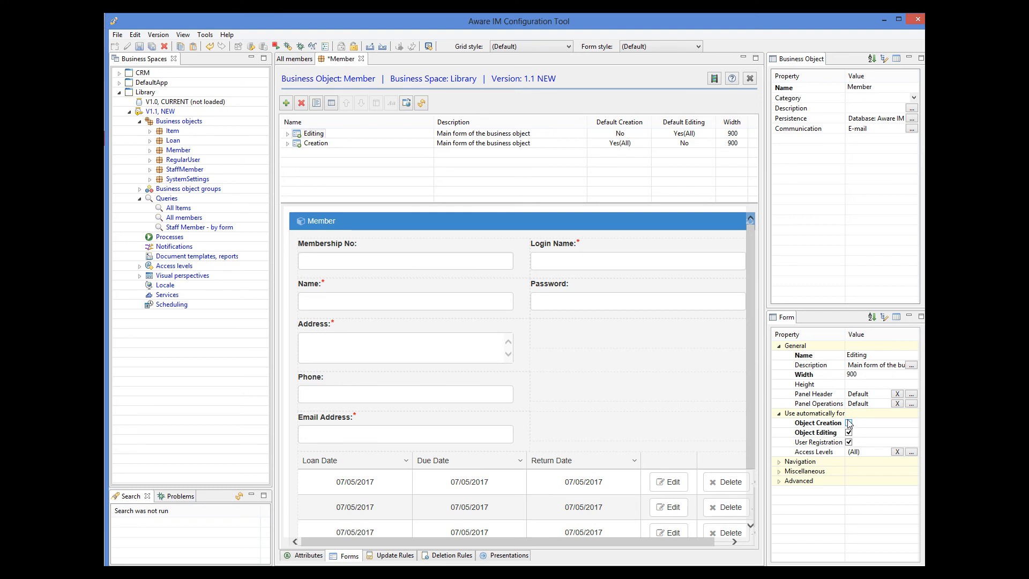
{"action": "left_click", "coordinate": [139, 46]}
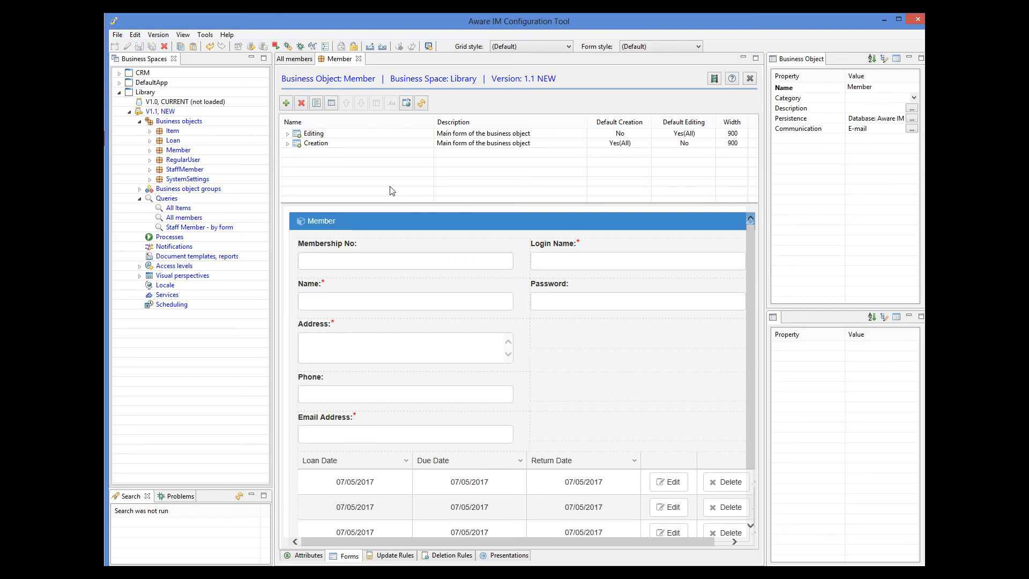
In the Creation form layout, set Membership No's cell to Empty and move Name and Address up
{"action": "double_click", "coordinate": [308, 144]}
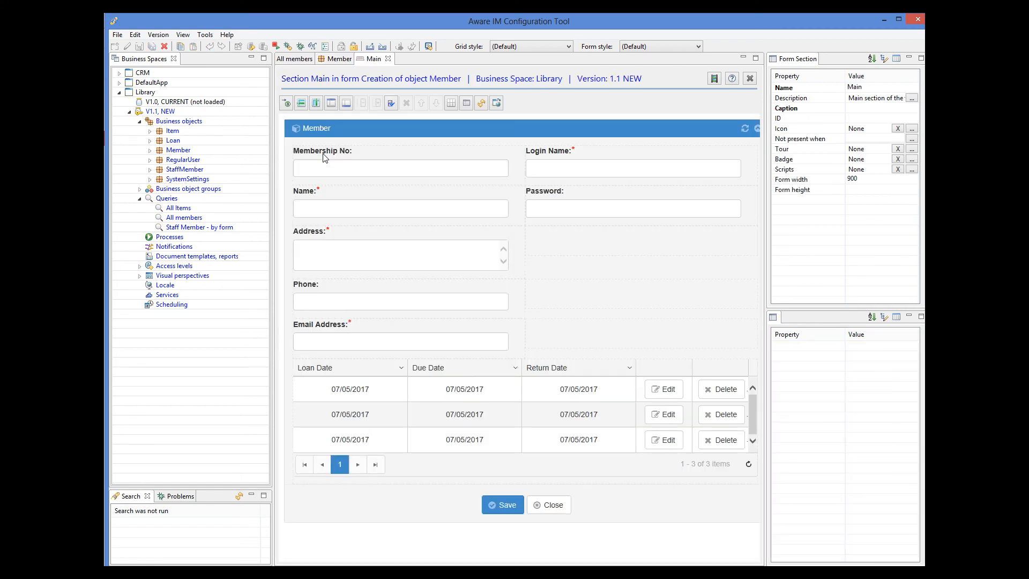
{"action": "left_click", "coordinate": [378, 181]}
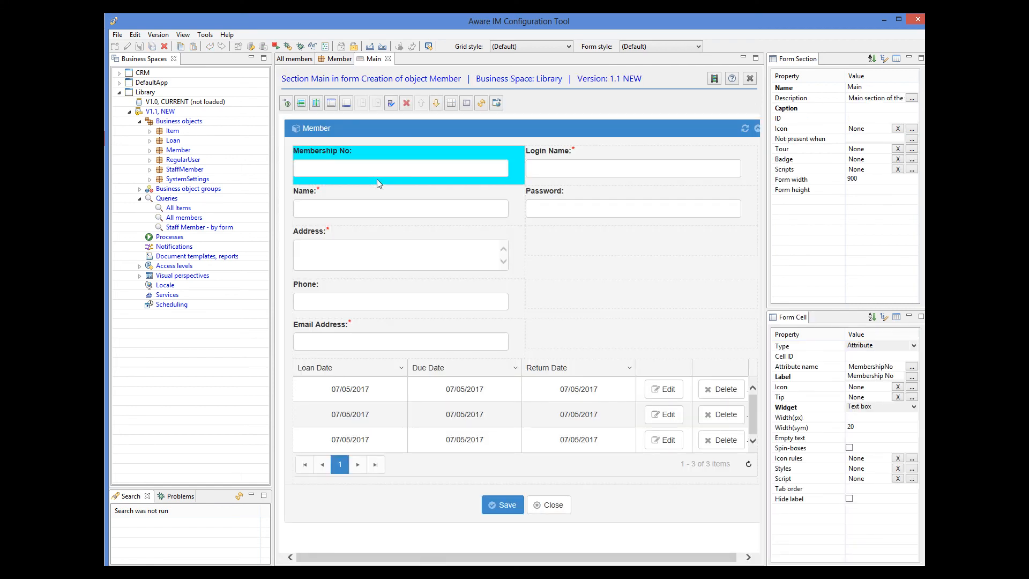
{"action": "left_click", "coordinate": [914, 346]}
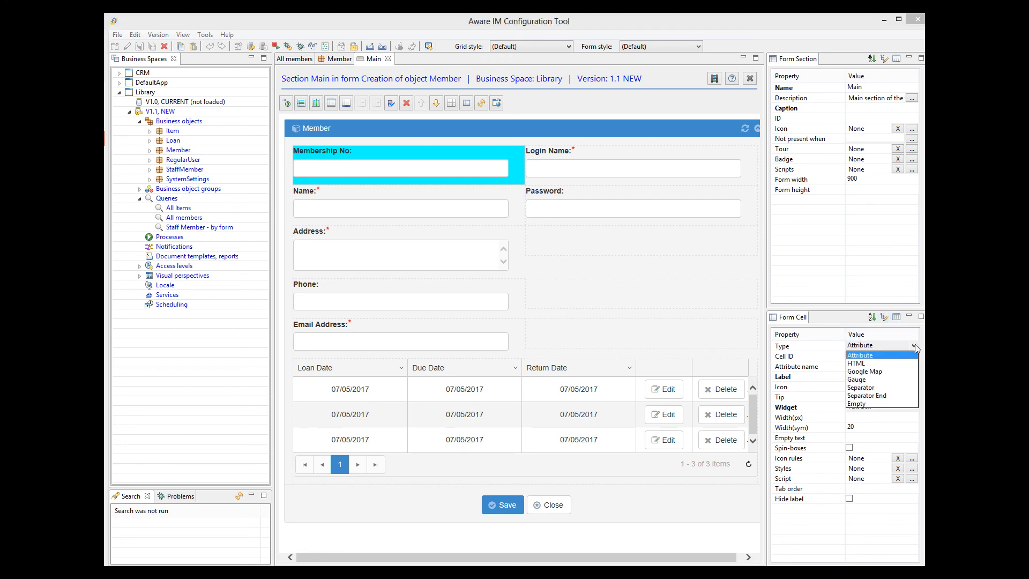
{"action": "left_click", "coordinate": [862, 405]}
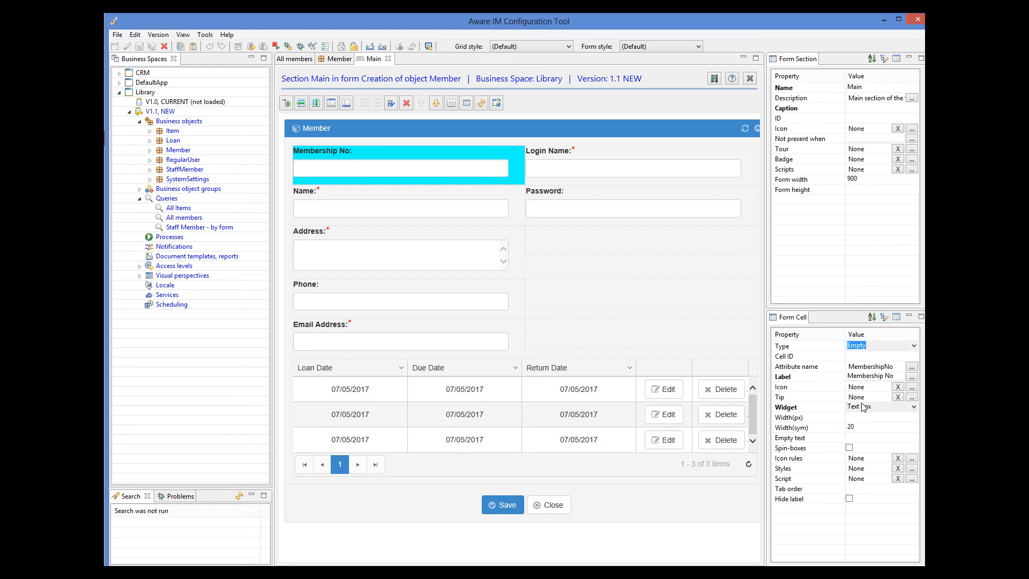
{"action": "left_click", "coordinate": [404, 191]}
{"action": "left_click_drag", "start_coordinate": [404, 191], "coordinate": [402, 159]}
{"action": "left_click_drag", "start_coordinate": [373, 227], "coordinate": [375, 200]}
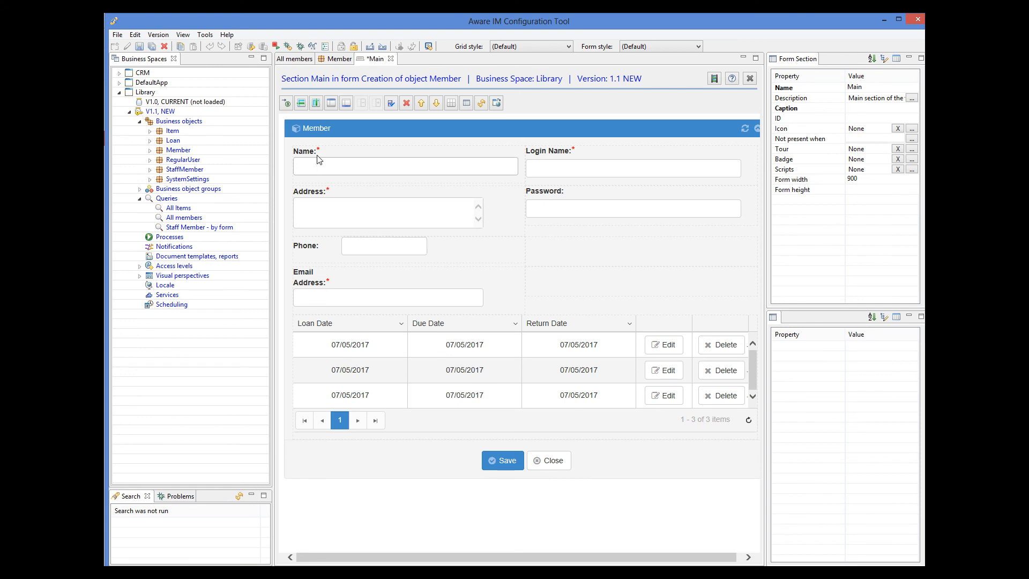
Set the Creation form's left column to labels Above control with entire-column-width inputs
{"action": "left_click", "coordinate": [324, 245]}
{"action": "left_click", "coordinate": [324, 245]}
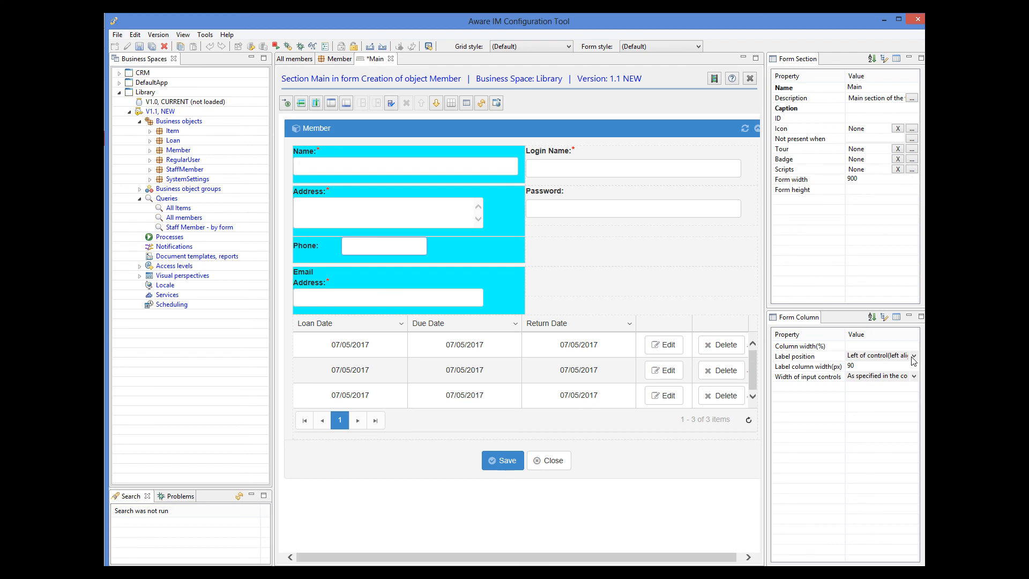
{"action": "left_click", "coordinate": [914, 356]}
{"action": "left_click", "coordinate": [885, 364]}
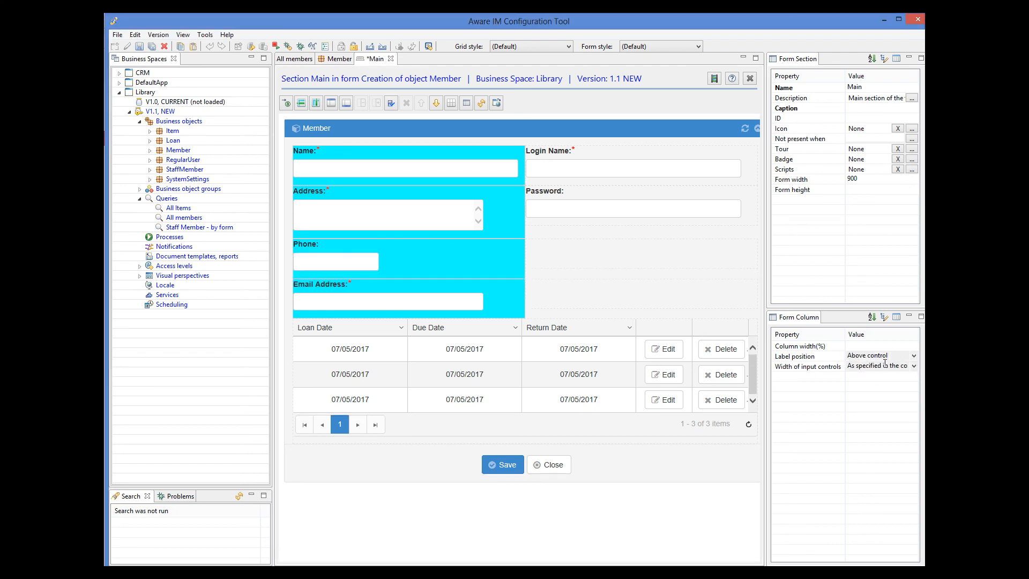
{"action": "left_click", "coordinate": [915, 366]}
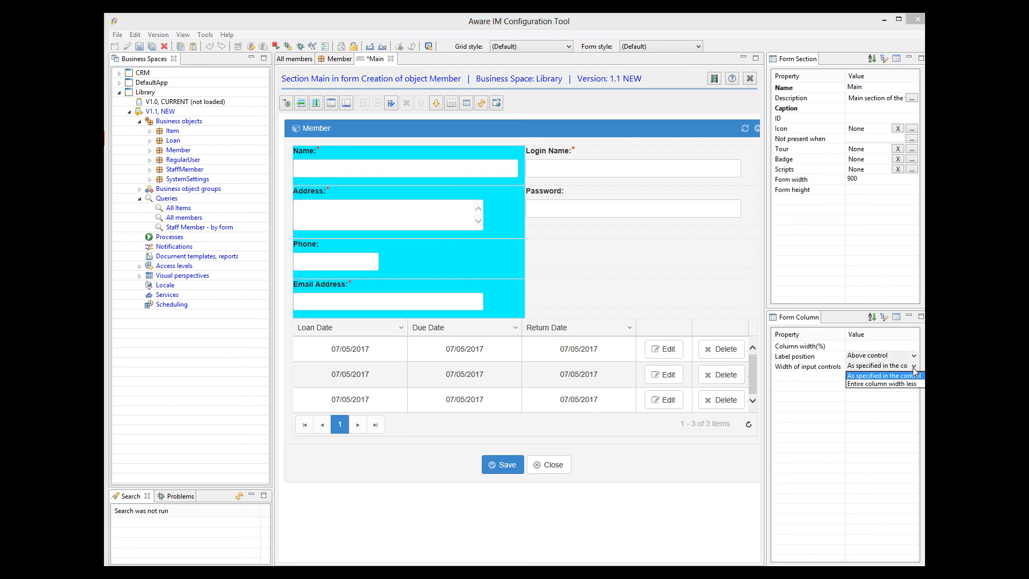
{"action": "left_click", "coordinate": [882, 386]}
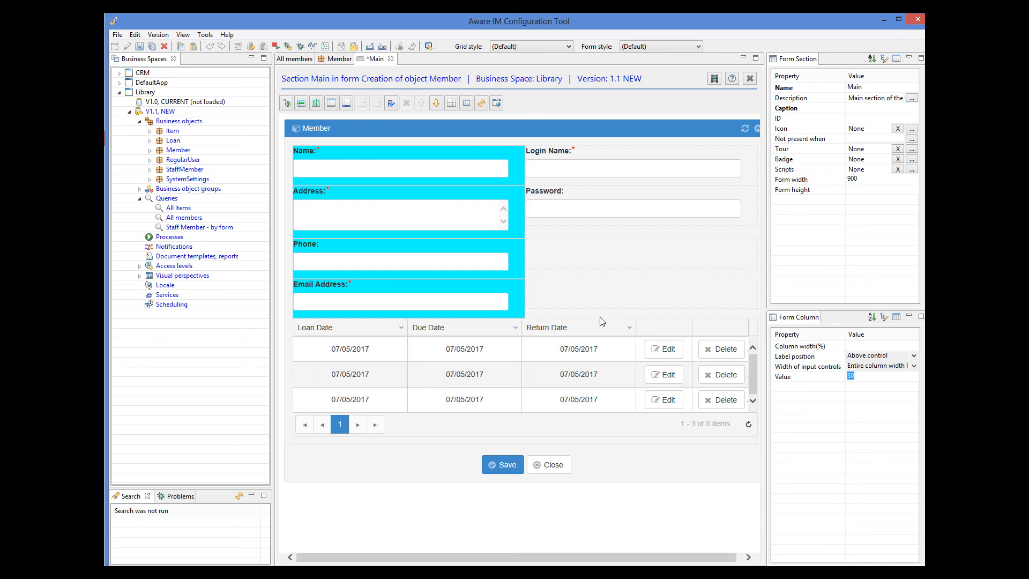
{"action": "left_click", "coordinate": [294, 424]}
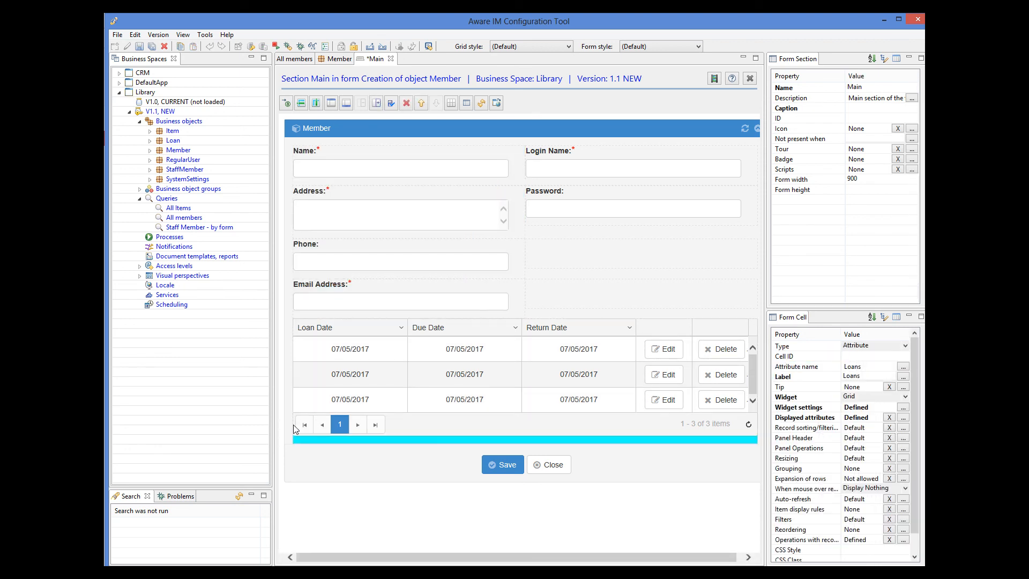
Delete the row holding the Loans grid from the Creation form, confirm, and save
{"action": "left_click", "coordinate": [406, 103]}
{"action": "left_click", "coordinate": [586, 306]}
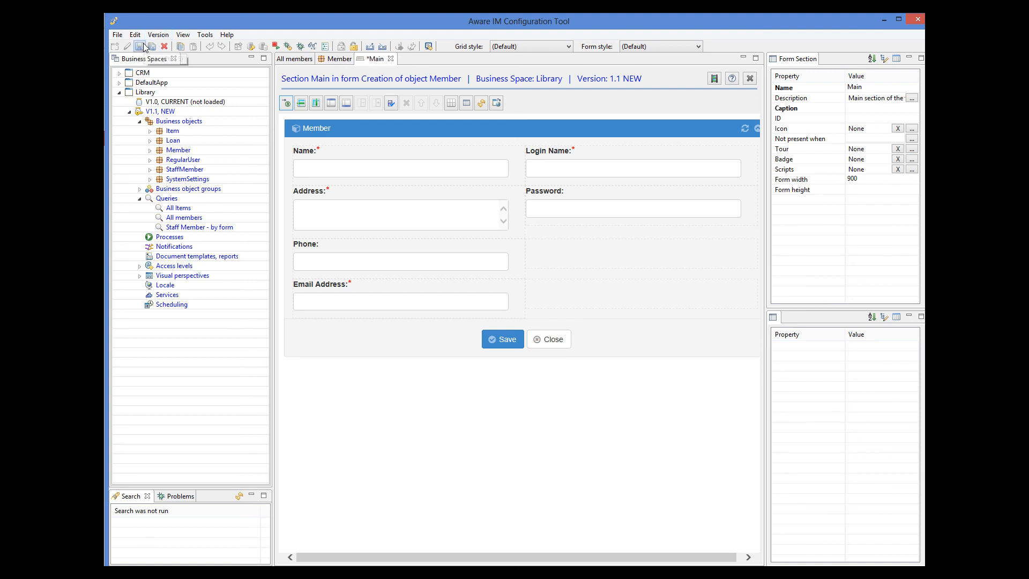
{"action": "left_click", "coordinate": [140, 46]}
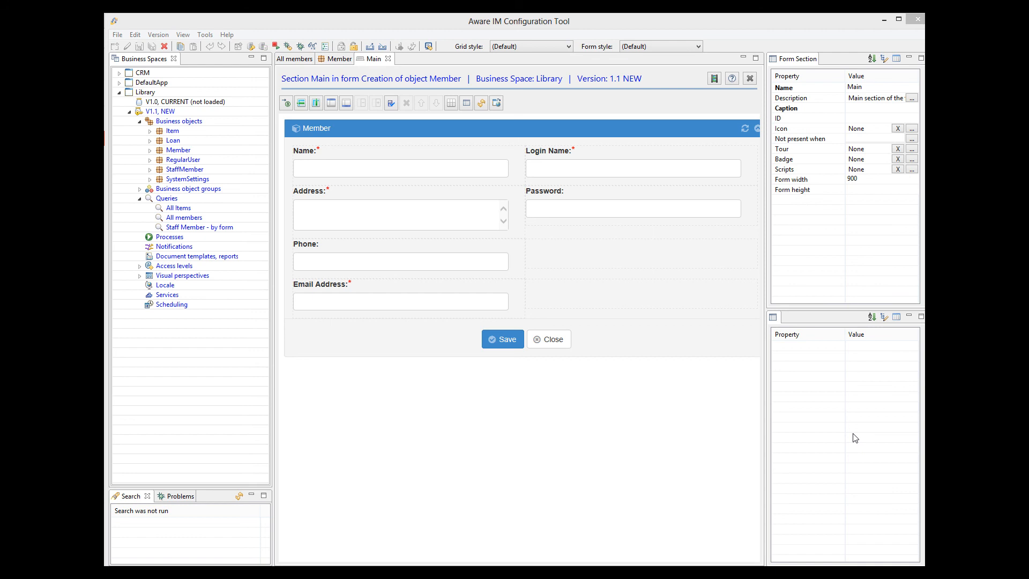
Open the StaffMember visual perspective and select its Main tab
{"action": "left_click", "coordinate": [139, 276]}
{"action": "left_click", "coordinate": [182, 314]}
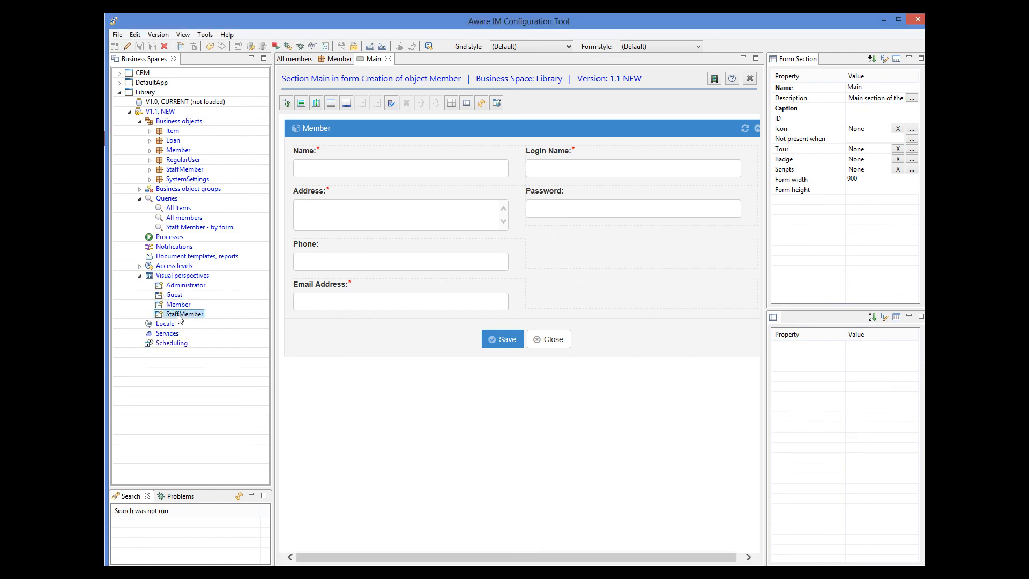
{"action": "double_click", "coordinate": [180, 317]}
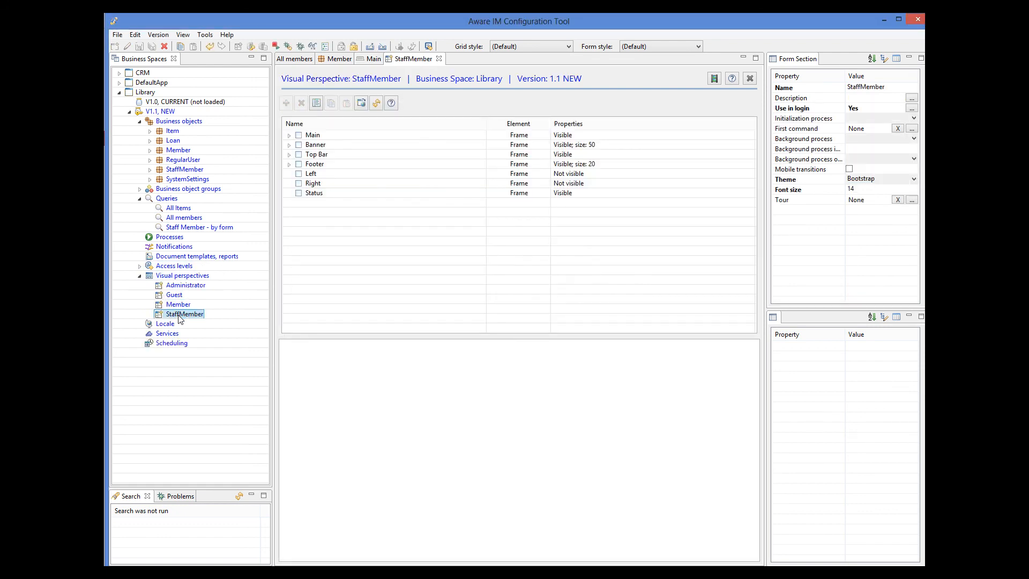
{"action": "left_click", "coordinate": [290, 137]}
{"action": "left_click", "coordinate": [300, 145]}
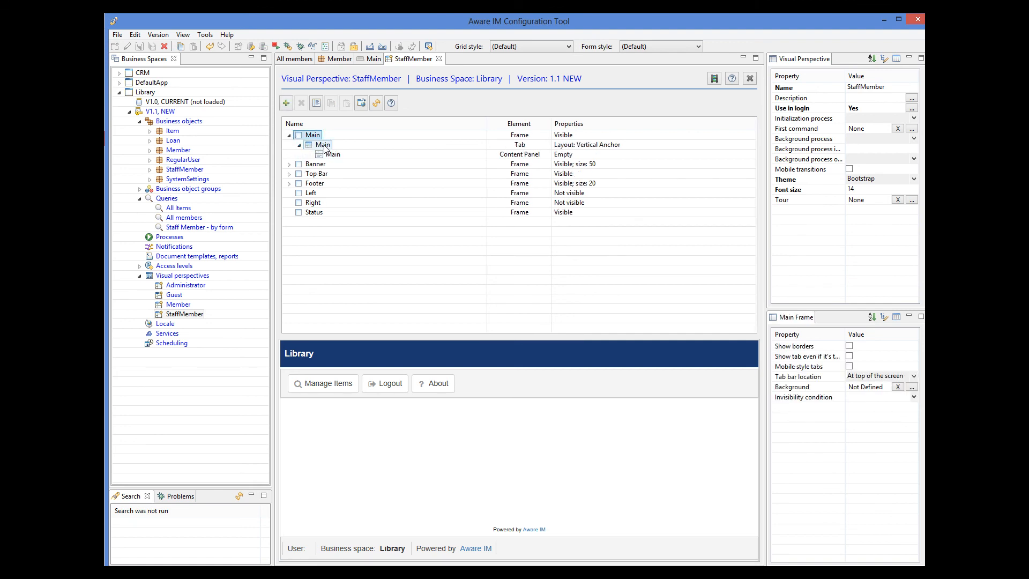
{"action": "left_click", "coordinate": [323, 145]}
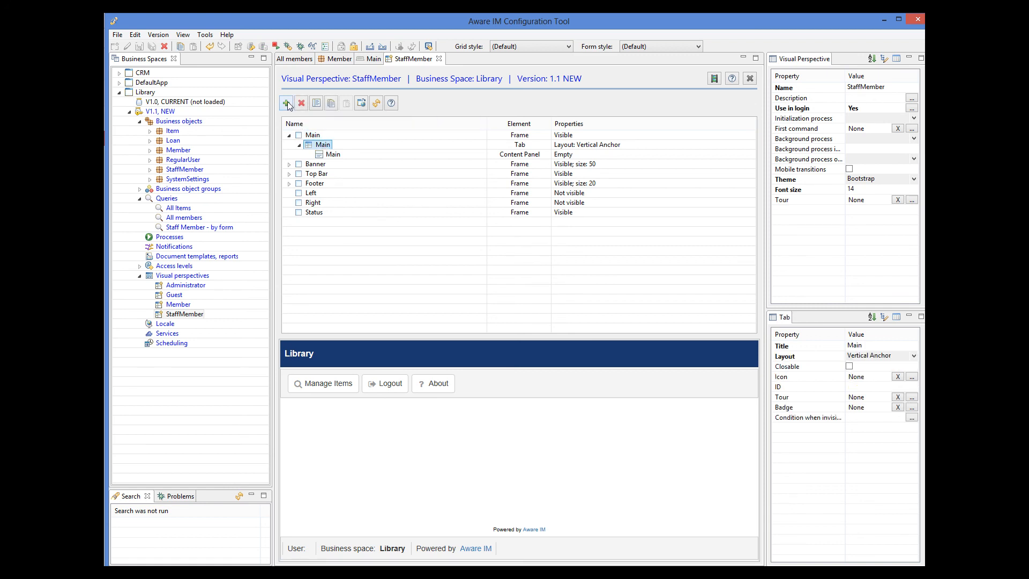
Add a content panel named Members and rename the existing Main panel to Items
{"action": "left_click", "coordinate": [286, 103]}
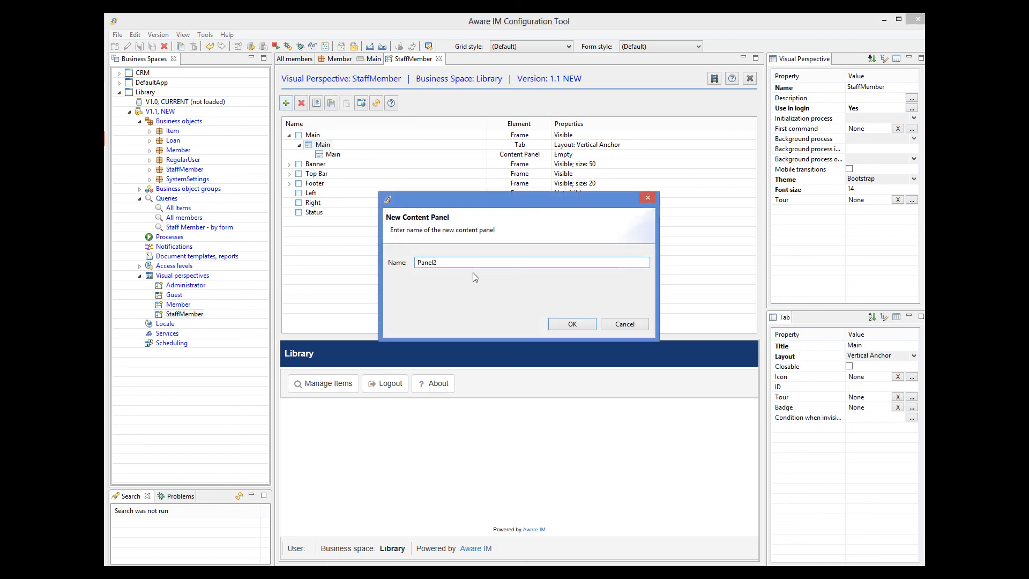
{"action": "left_click_drag", "start_coordinate": [450, 263], "coordinate": [411, 266]}
{"action": "type", "text": "Members"}
{"action": "left_click", "coordinate": [585, 324]}
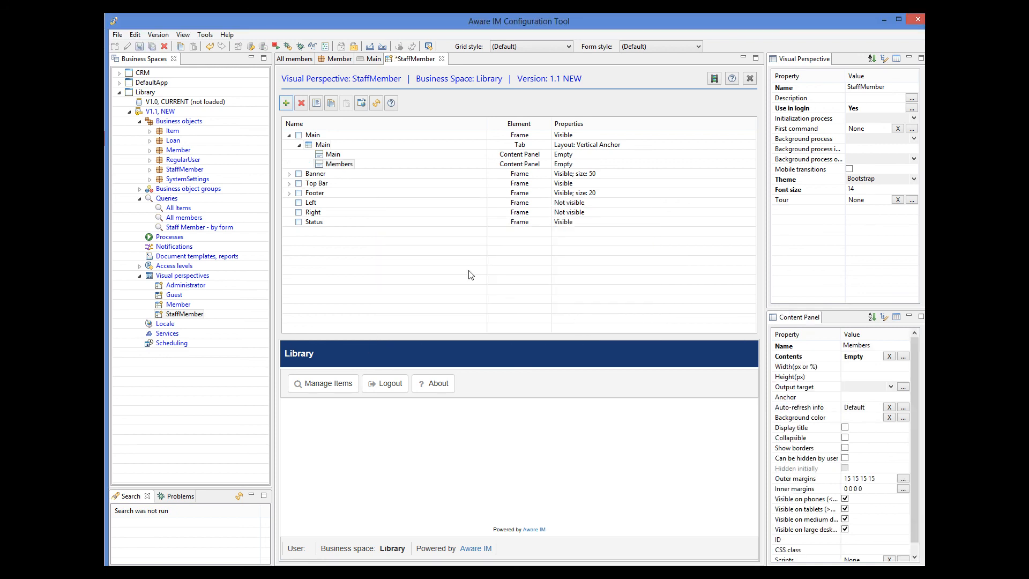
{"action": "left_click", "coordinate": [333, 154]}
{"action": "left_click", "coordinate": [860, 345]}
{"action": "type", "text": "Items"}
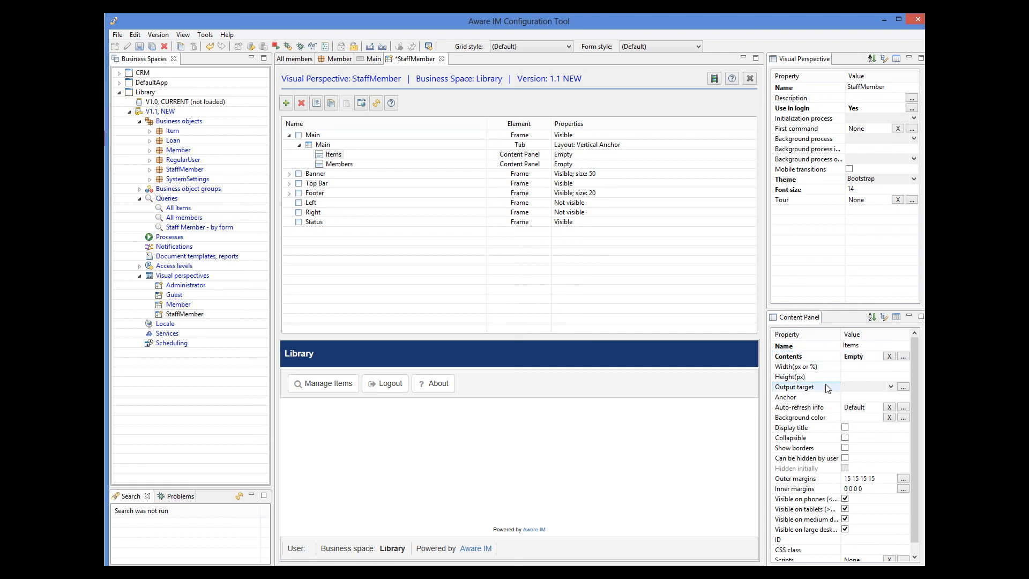
Set the Items panel to display the results of the All Items query
{"action": "left_click", "coordinate": [903, 357]}
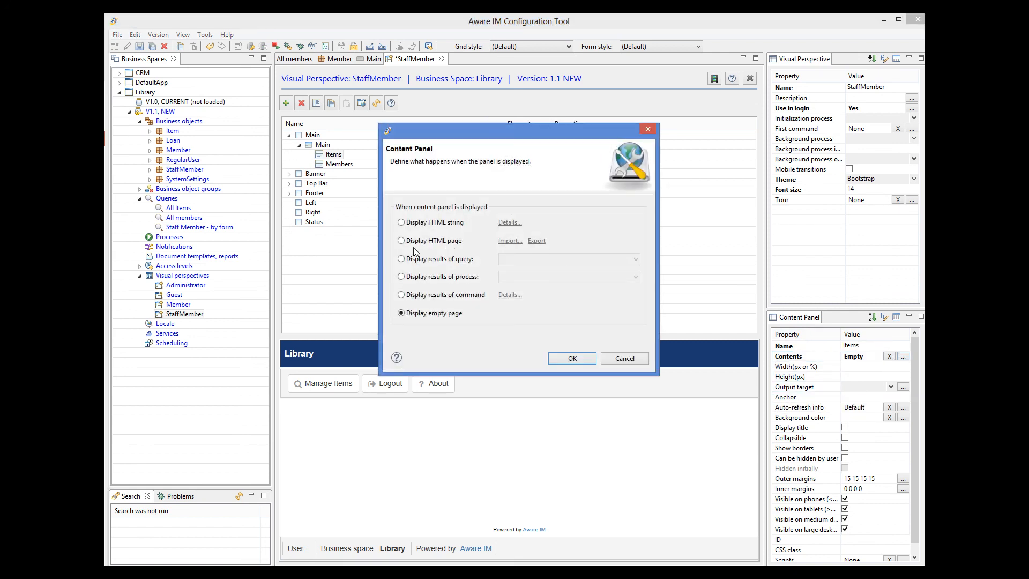
{"action": "left_click", "coordinate": [401, 259]}
{"action": "left_click", "coordinate": [518, 260]}
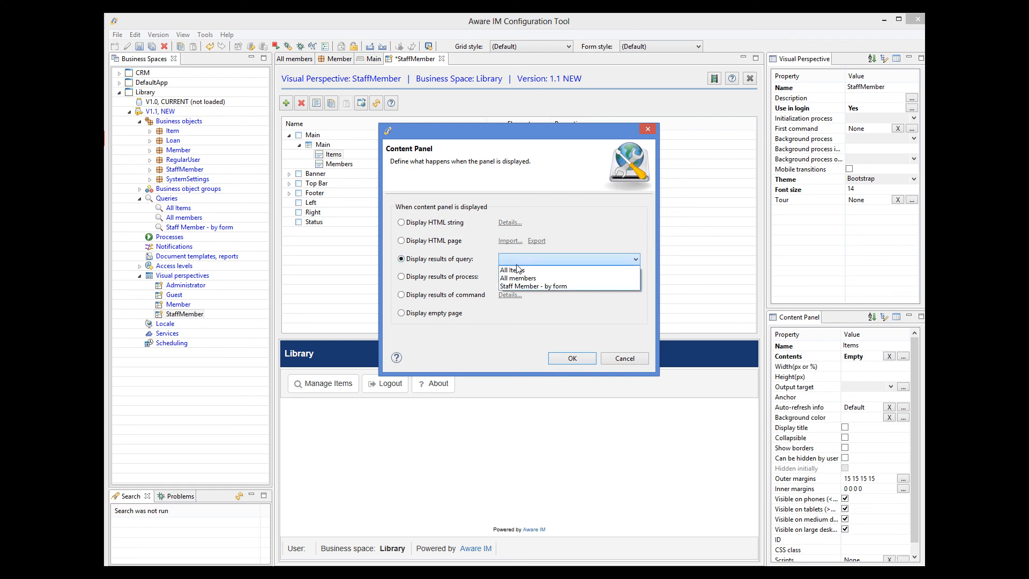
{"action": "left_click", "coordinate": [518, 271]}
{"action": "left_click", "coordinate": [566, 358]}
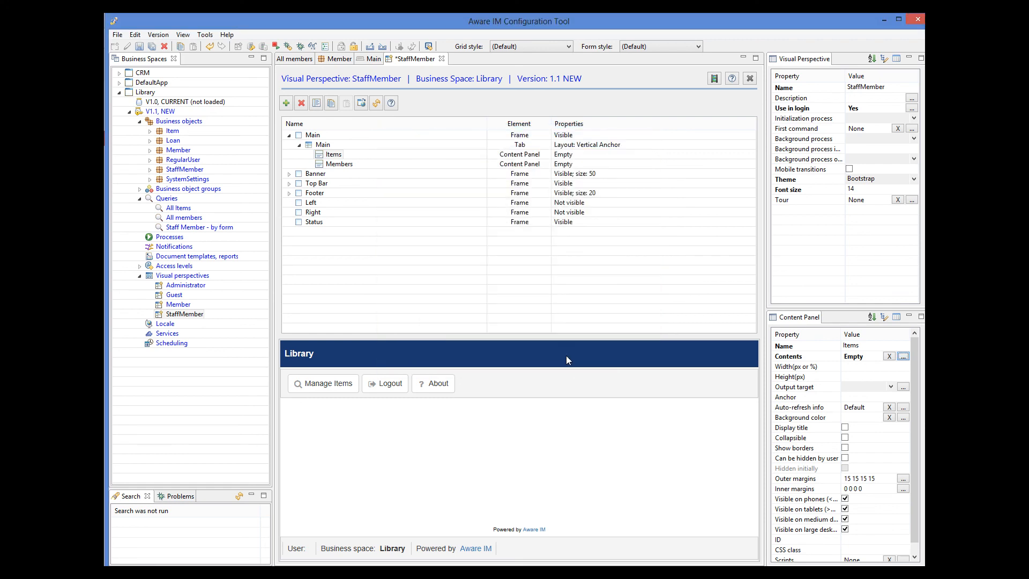
Set the Members panel to display the results of the All members query
{"action": "left_click", "coordinate": [343, 164]}
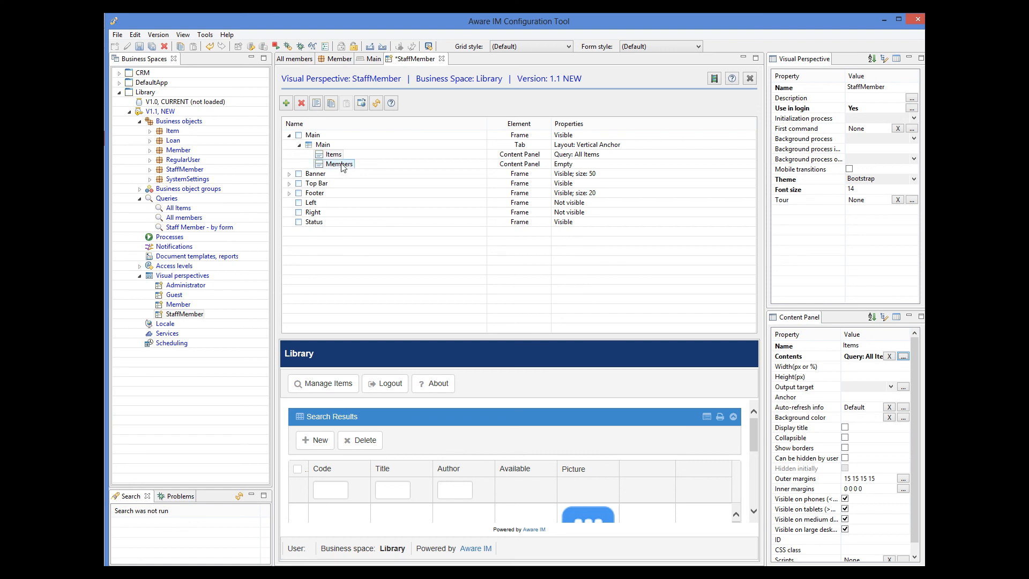
{"action": "left_click", "coordinate": [849, 357]}
{"action": "left_click", "coordinate": [905, 357]}
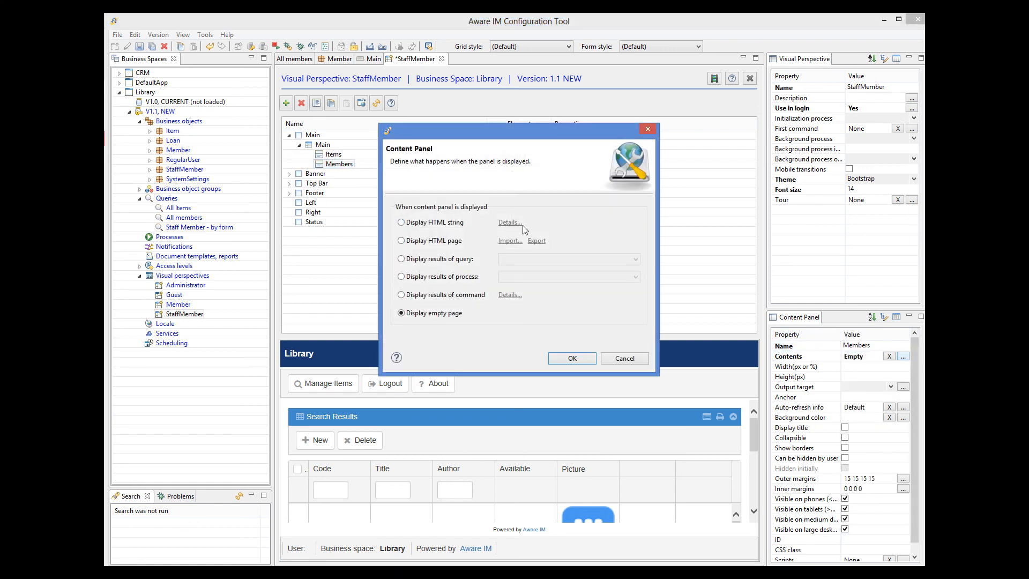
{"action": "left_click", "coordinate": [403, 259]}
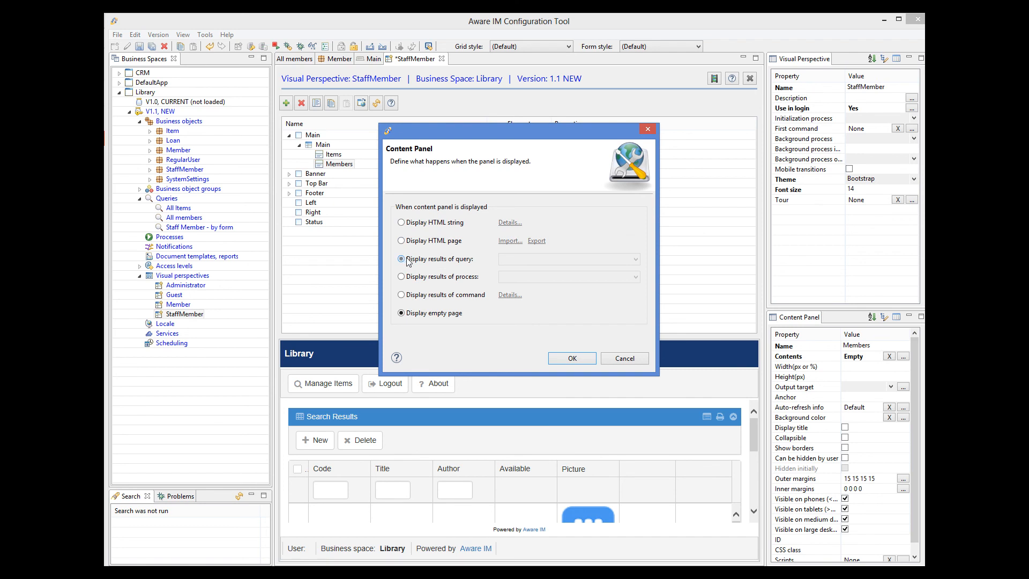
{"action": "left_click", "coordinate": [515, 259]}
{"action": "left_click", "coordinate": [517, 278]}
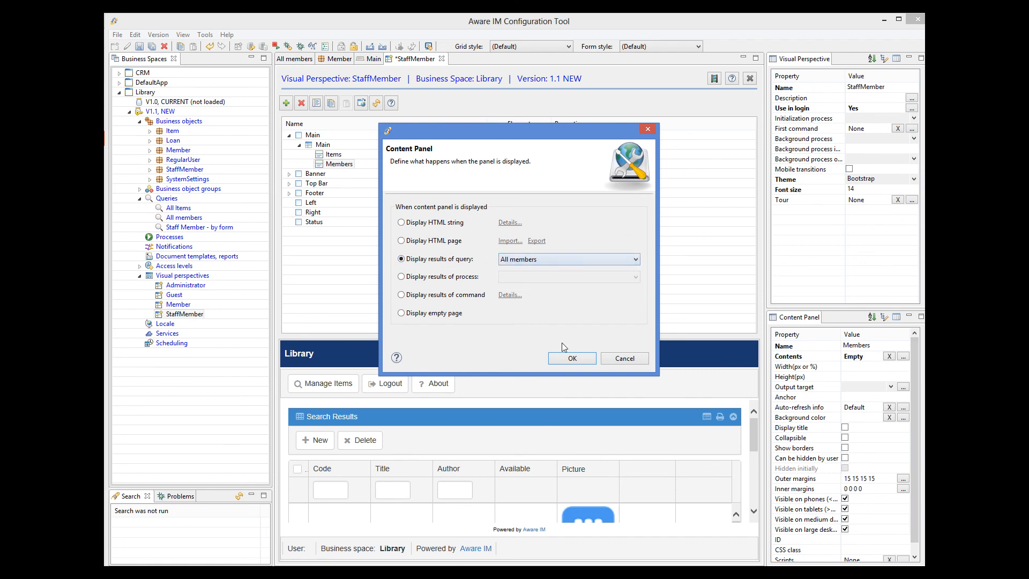
{"action": "left_click", "coordinate": [577, 358]}
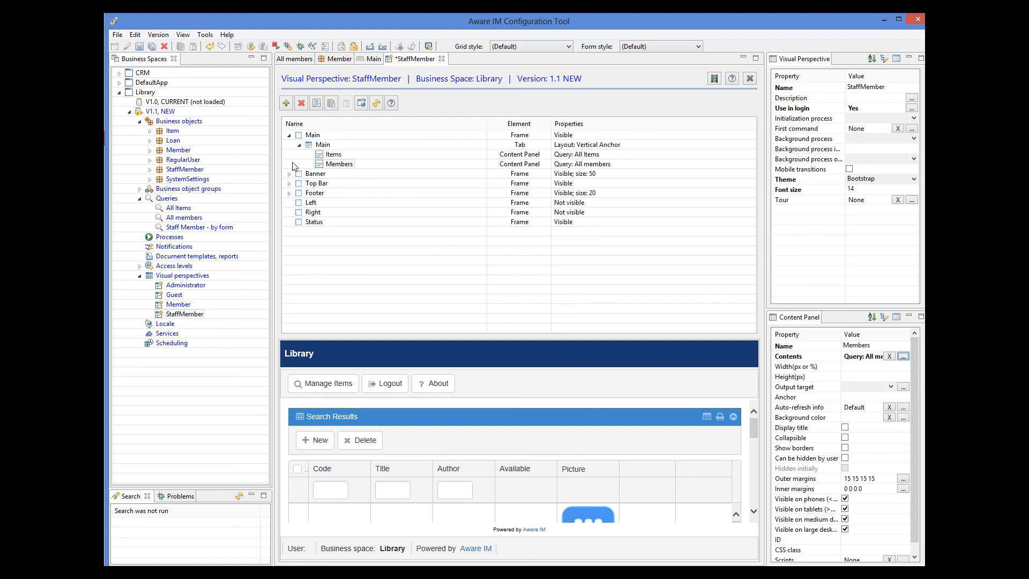
Delete the Manage Items entry from the StaffMember top bar menu and save the perspective
{"action": "left_click", "coordinate": [290, 183]}
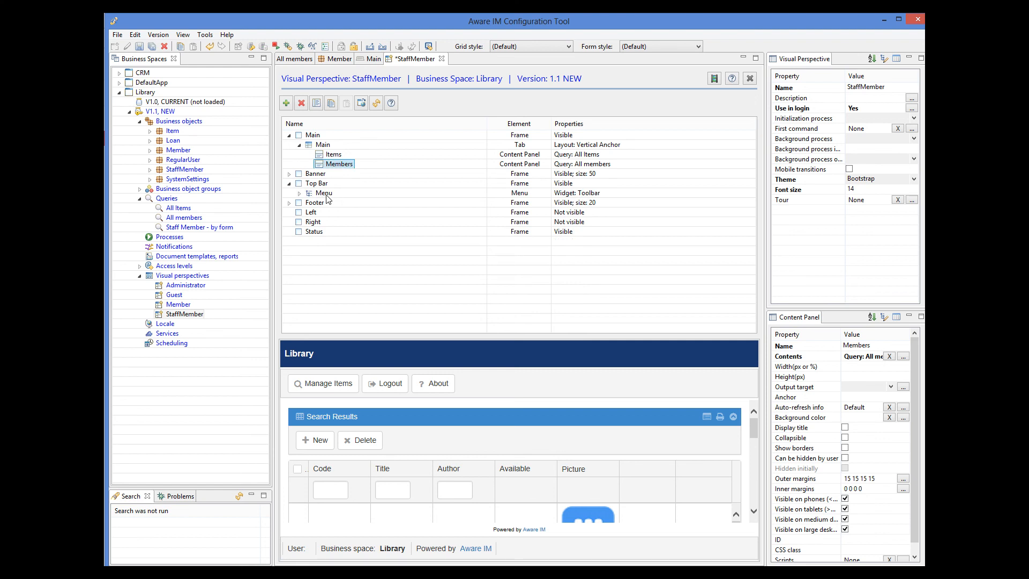
{"action": "left_click", "coordinate": [299, 193]}
{"action": "left_click", "coordinate": [330, 203]}
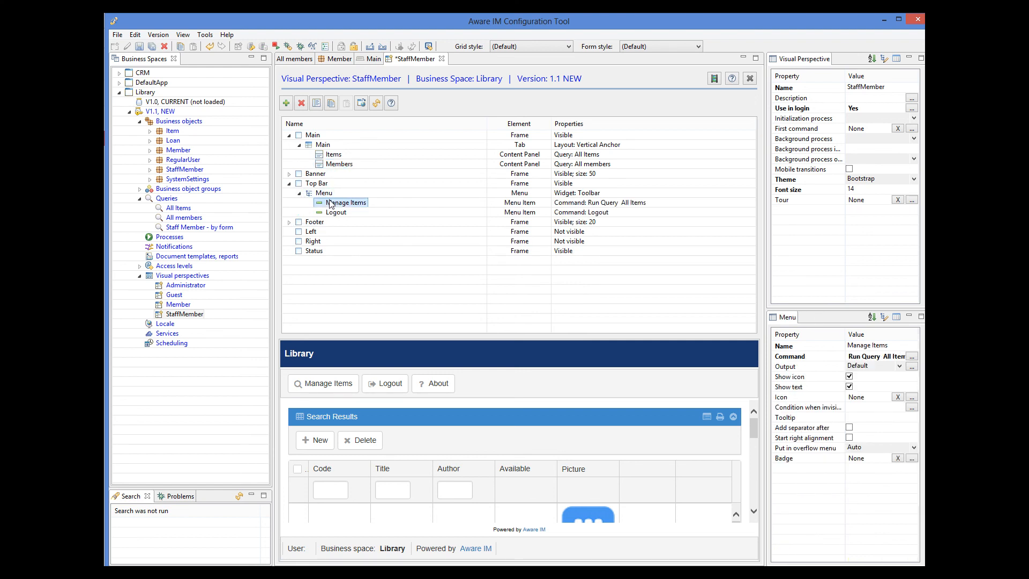
{"action": "left_click", "coordinate": [302, 104]}
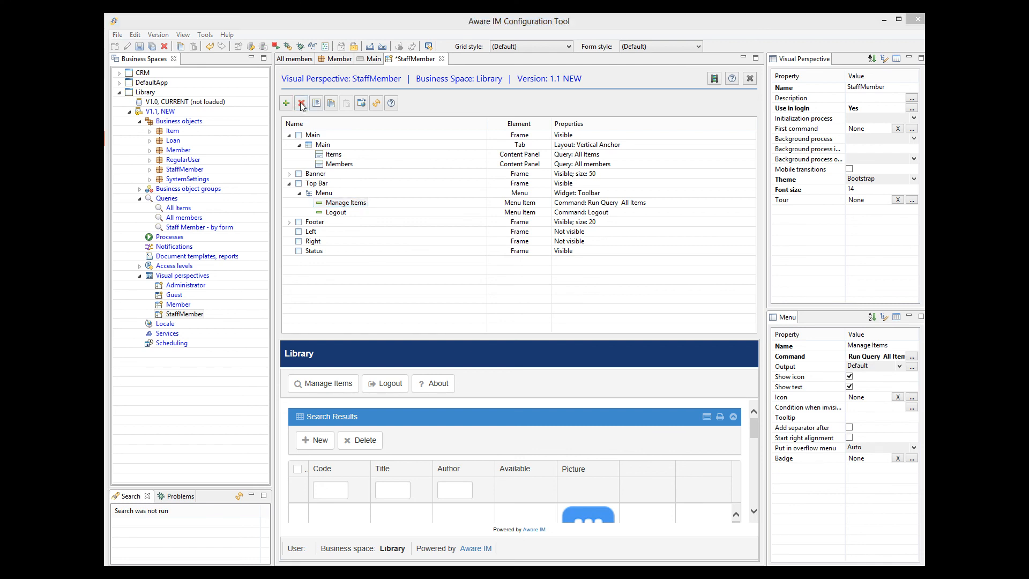
{"action": "left_click", "coordinate": [578, 305]}
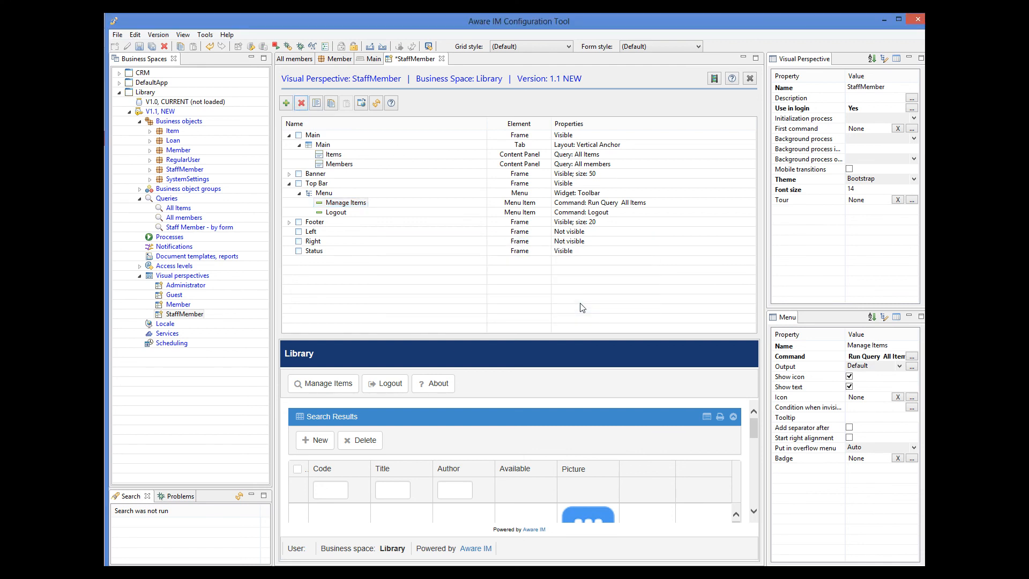
{"action": "left_click", "coordinate": [139, 47]}
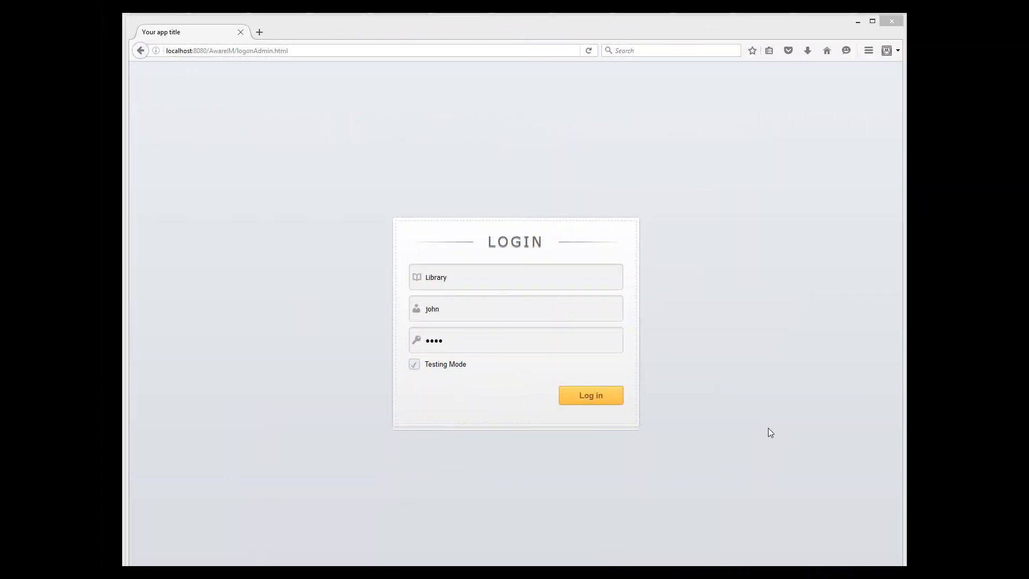
Log in to the Library business space with the prefilled staff credentials
{"action": "left_click", "coordinate": [591, 395]}
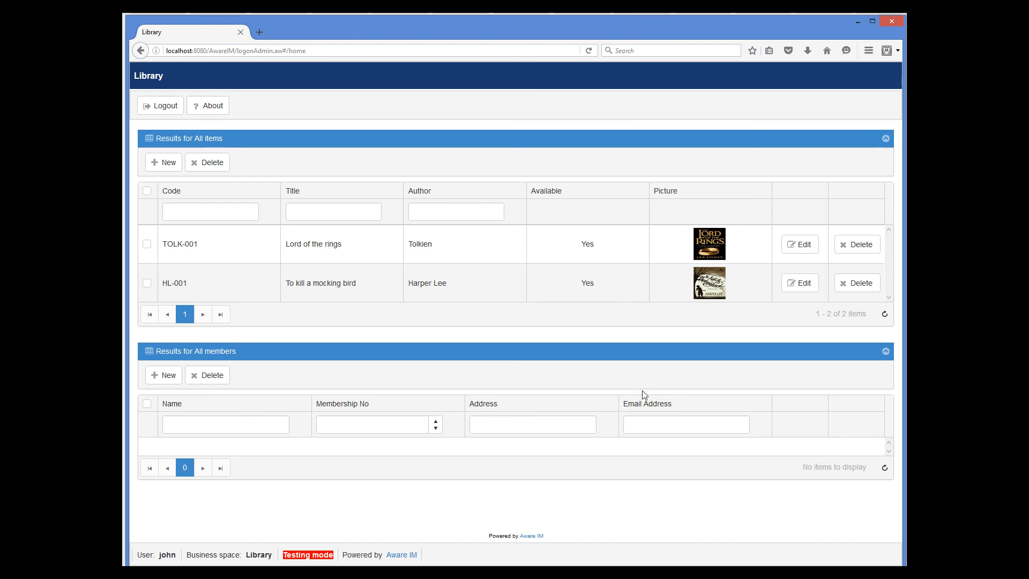
Start a new member and fill in the member's name, login name, password, e-mail and address
{"action": "left_click", "coordinate": [160, 376]}
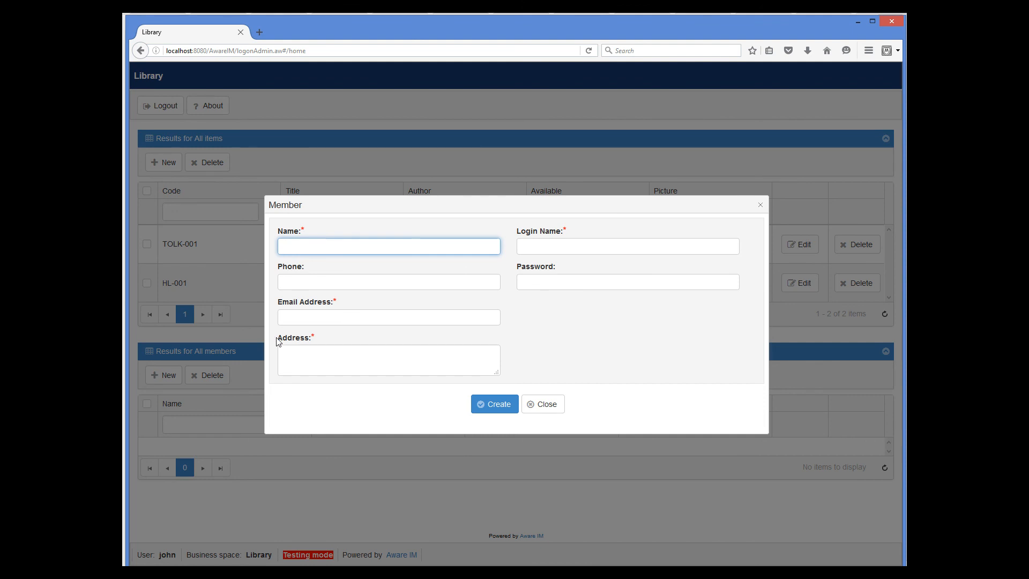
{"action": "left_click", "coordinate": [576, 243]}
{"action": "type", "text": "mary"}
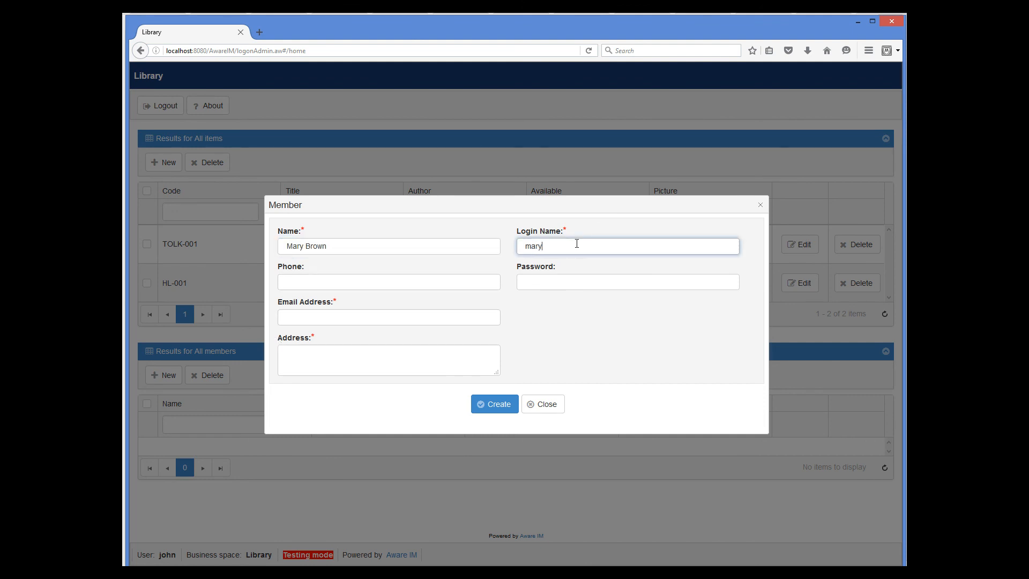
{"action": "left_click", "coordinate": [527, 285]}
{"action": "type", "text": "mary"}
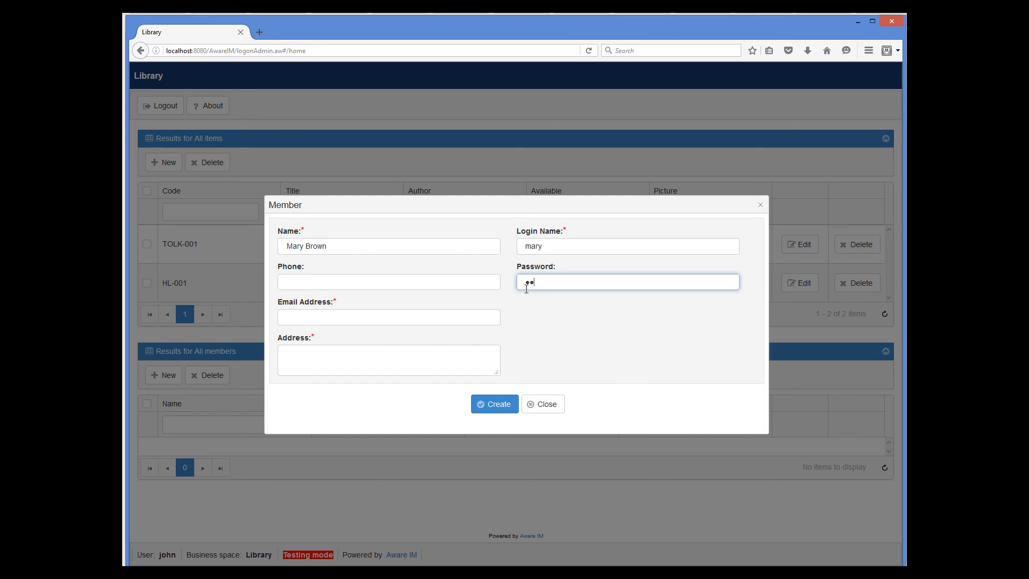
{"action": "left_click", "coordinate": [423, 316]}
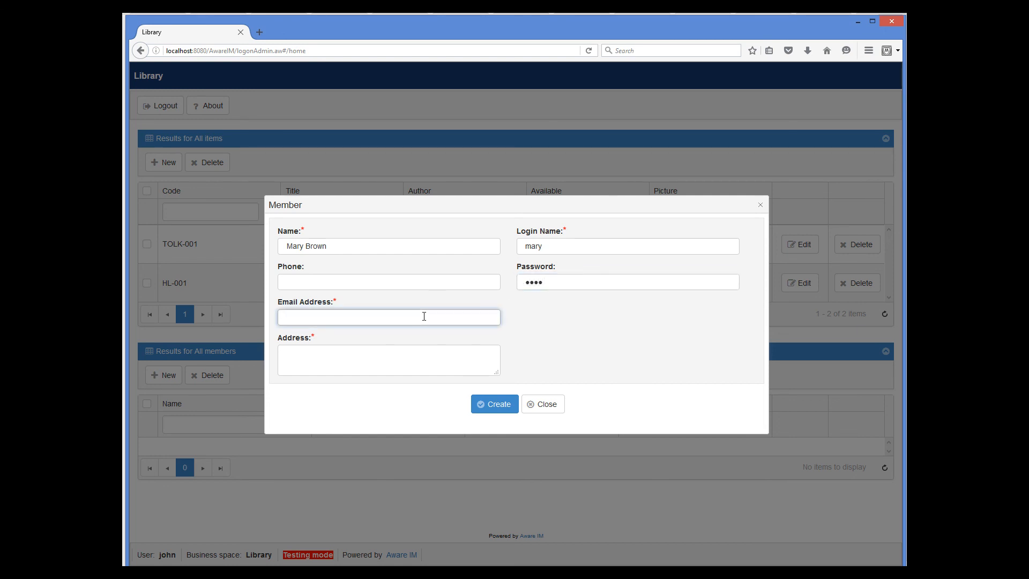
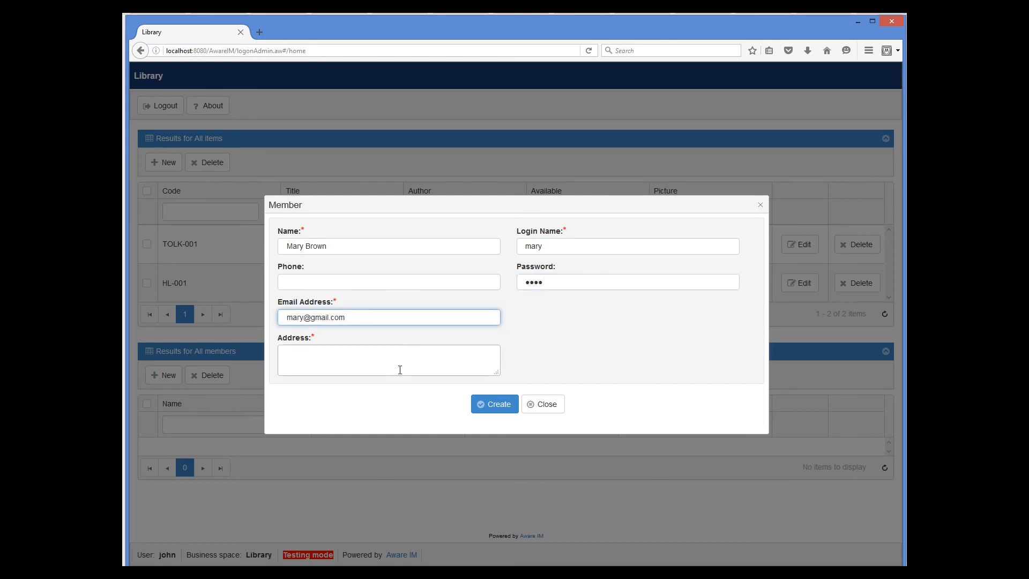
{"action": "left_click", "coordinate": [400, 370]}
{"action": "type", "text": "Mary's address"}
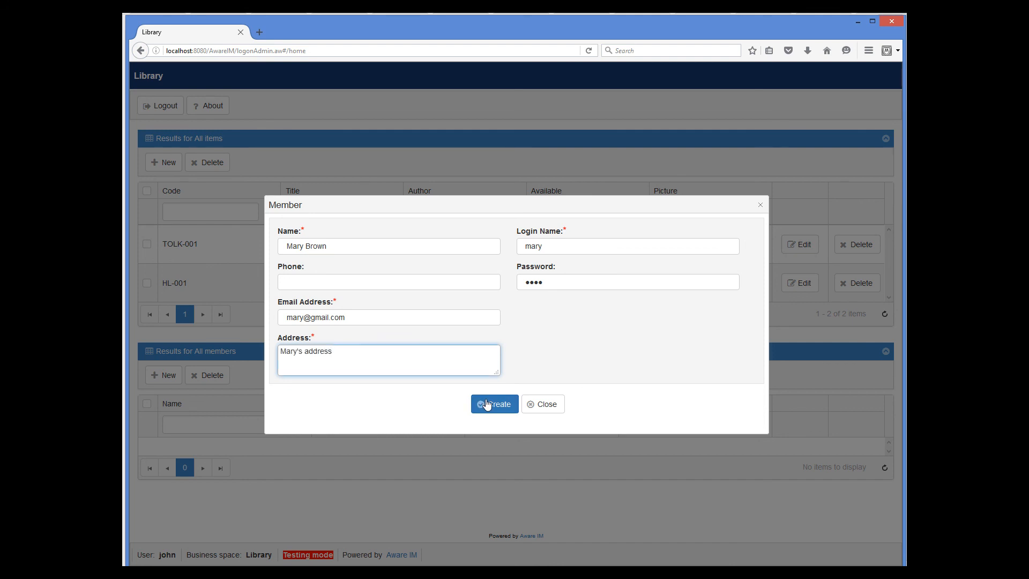
Create the member, re-entering the password to confirm it
{"action": "left_click", "coordinate": [488, 405]}
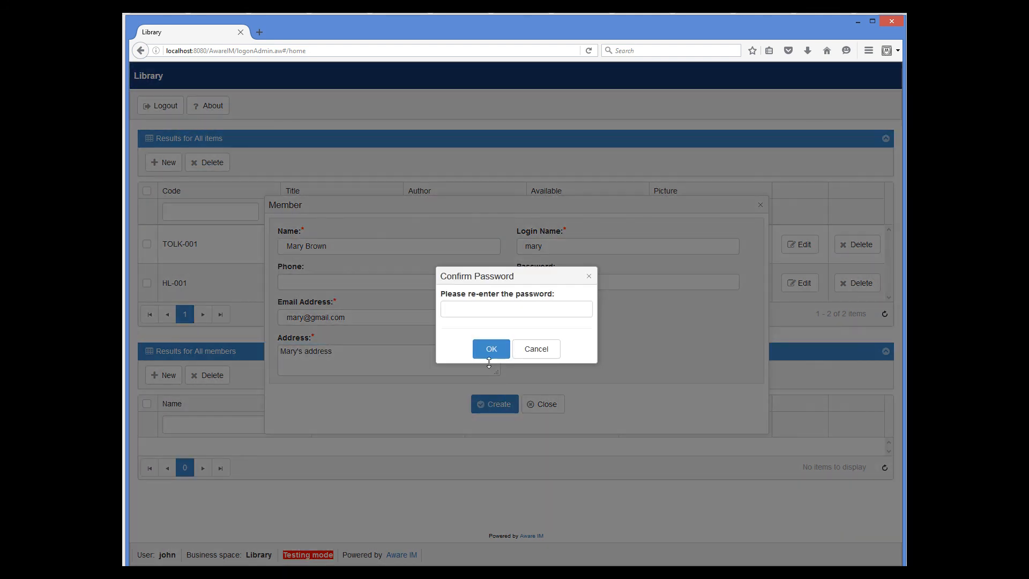
{"action": "left_click", "coordinate": [487, 316]}
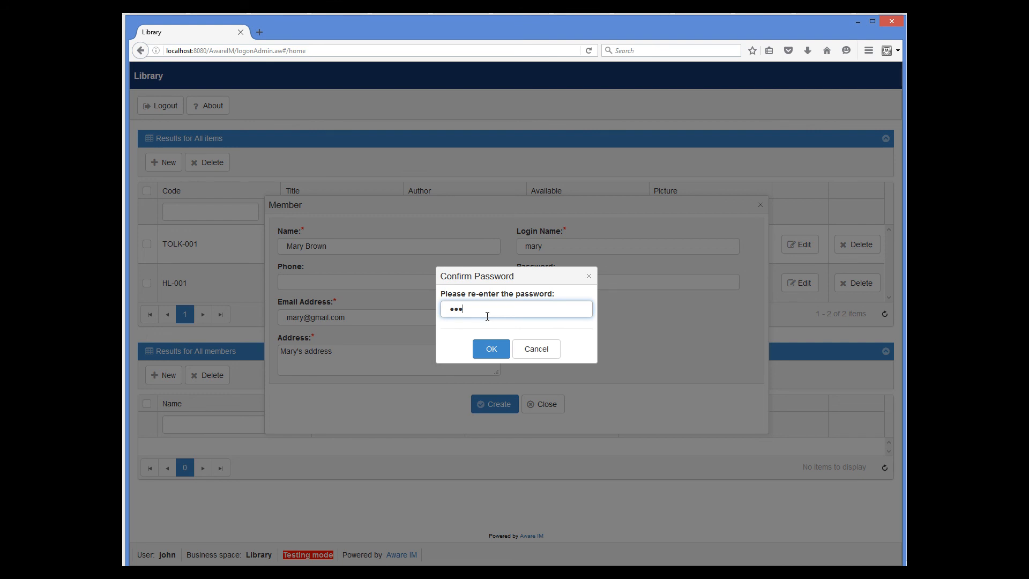
{"action": "left_click", "coordinate": [497, 347]}
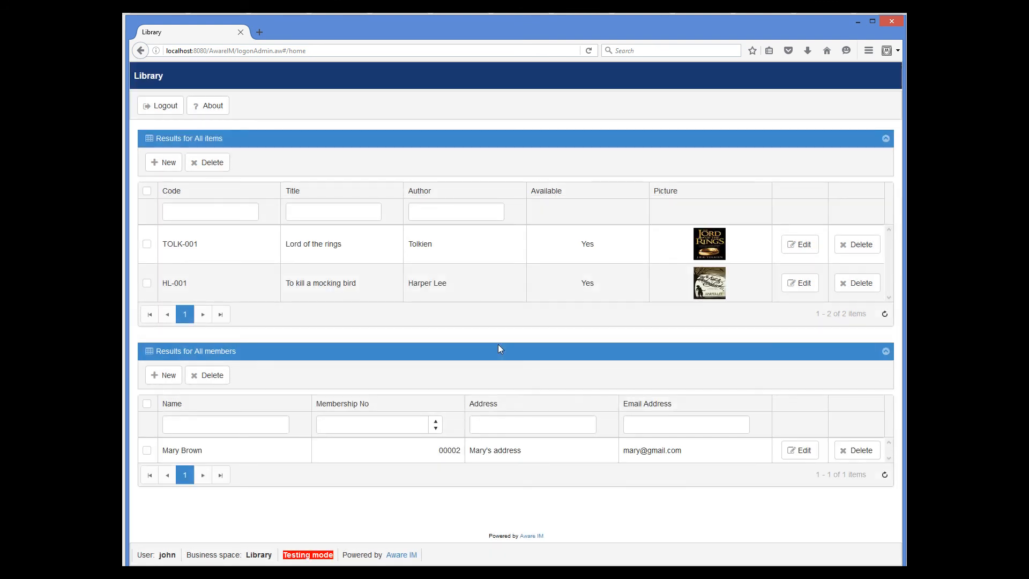